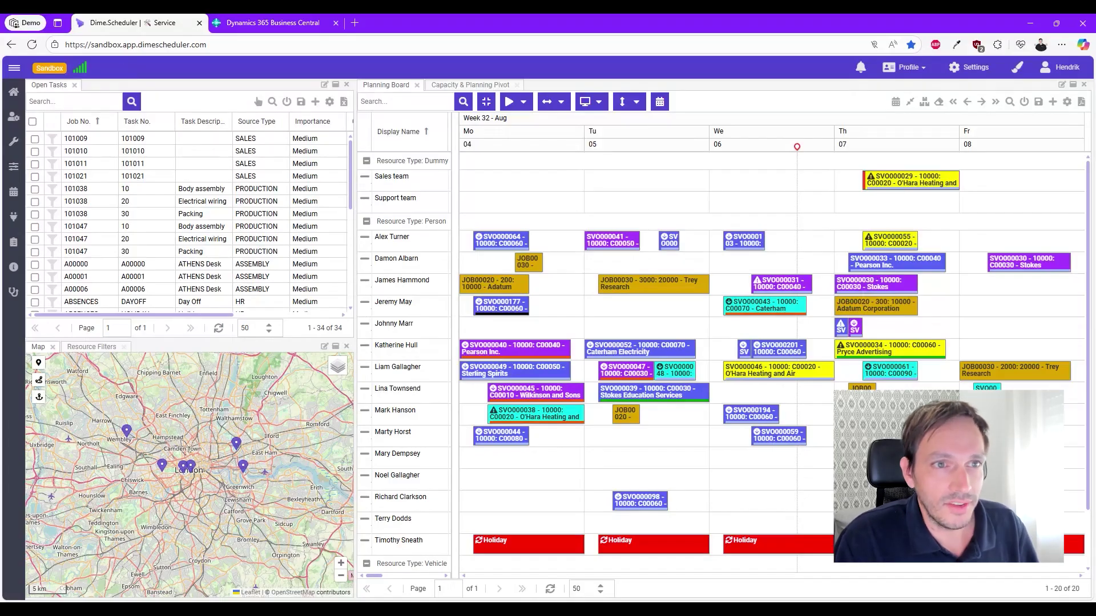
# Step: Examine the open tasks list and the planning board's person and vehicle resources in Dime.Scheduler
pyautogui.click(233, 28)
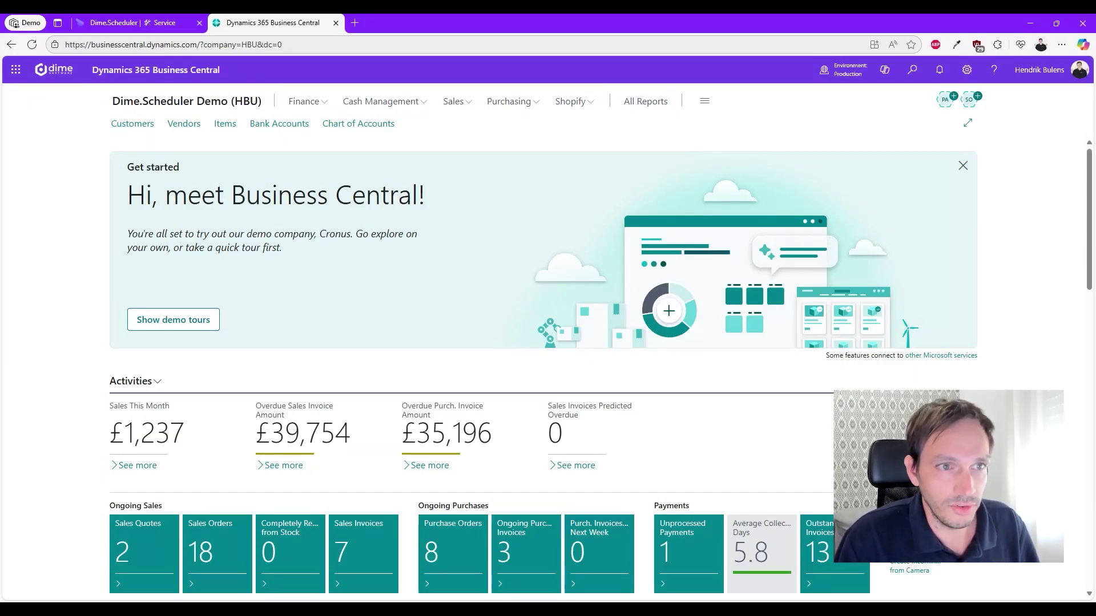
pyautogui.click(168, 23)
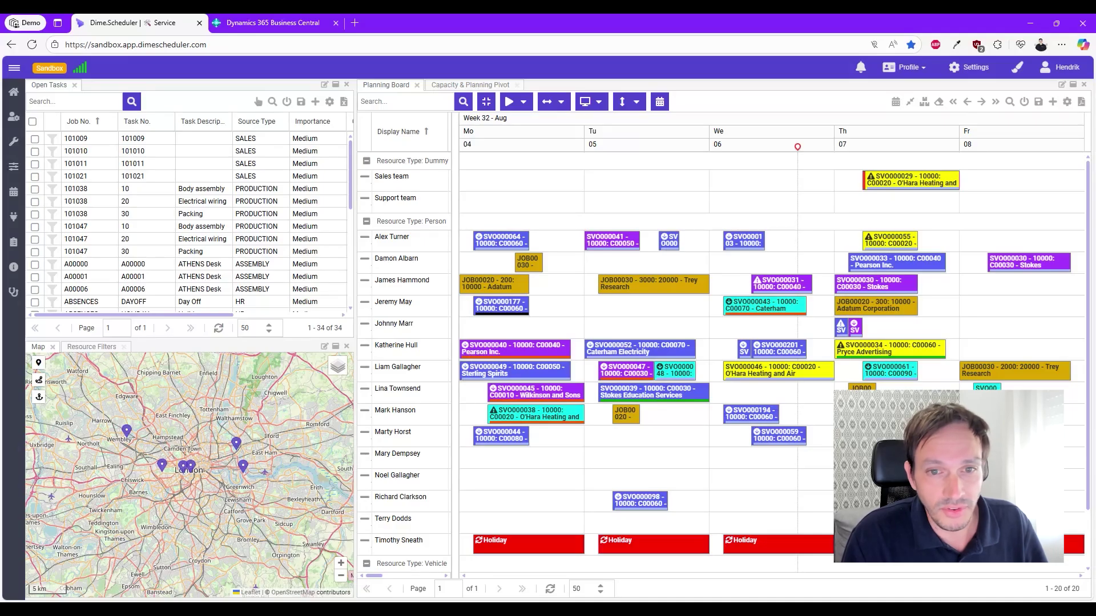
pyautogui.scroll(-2, 240, 198)
pyautogui.scroll(-3, 240, 198)
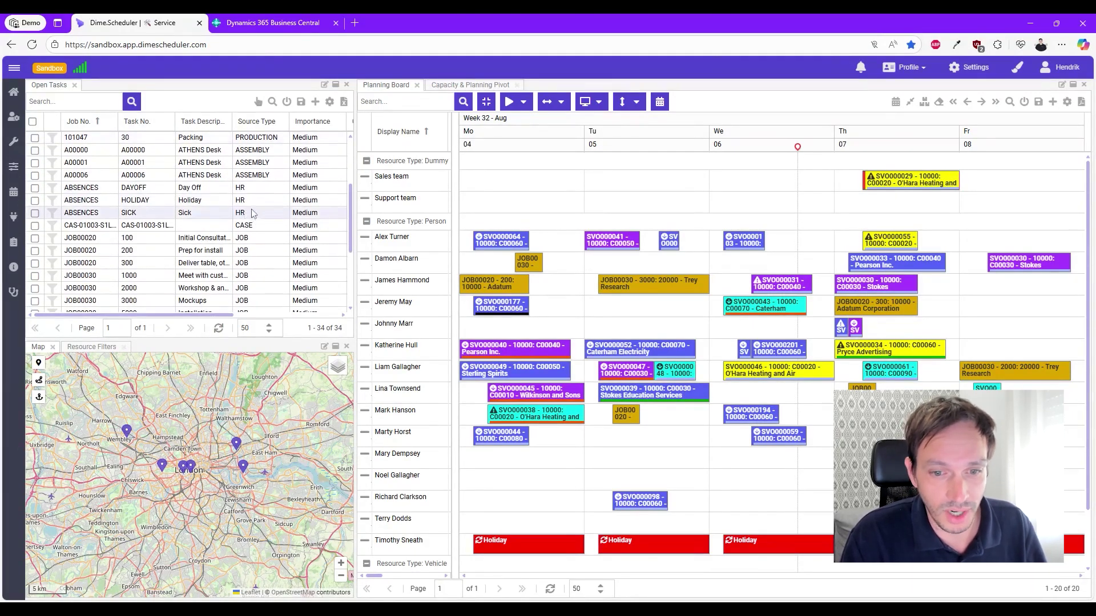
pyautogui.scroll(-5, 251, 213)
pyautogui.scroll(-1, 254, 208)
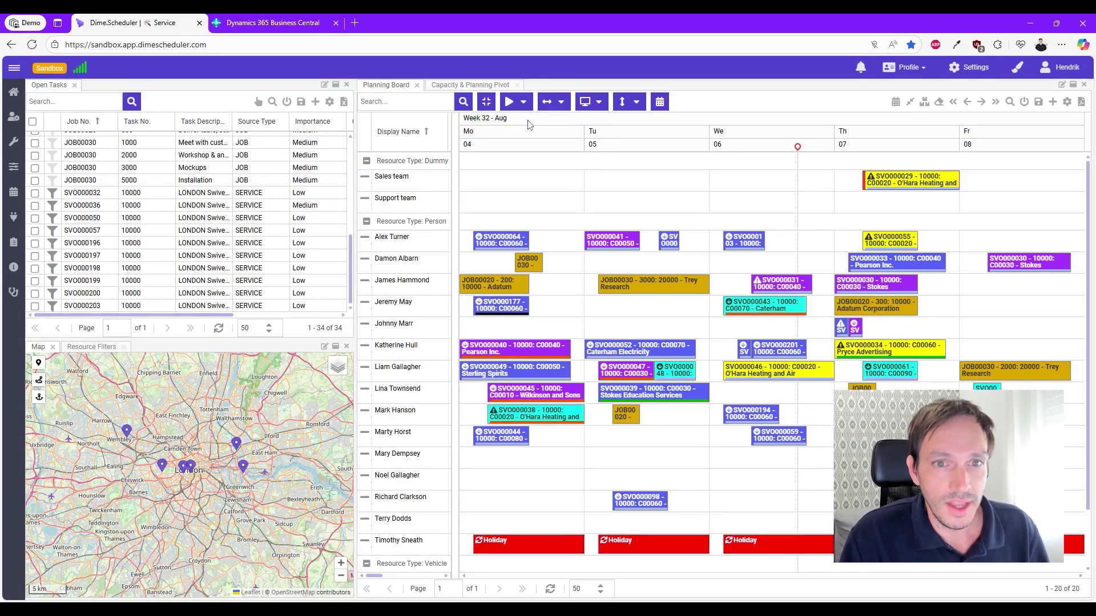
pyautogui.moveTo(455, 142); pyautogui.dragTo(468, 151)
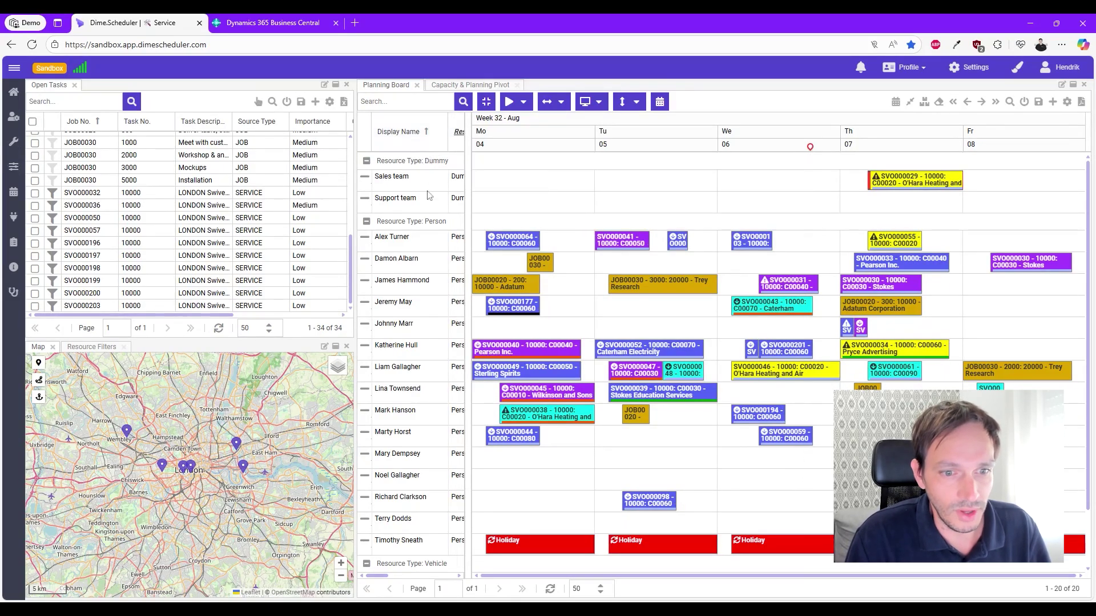
pyautogui.scroll(-1, 429, 208)
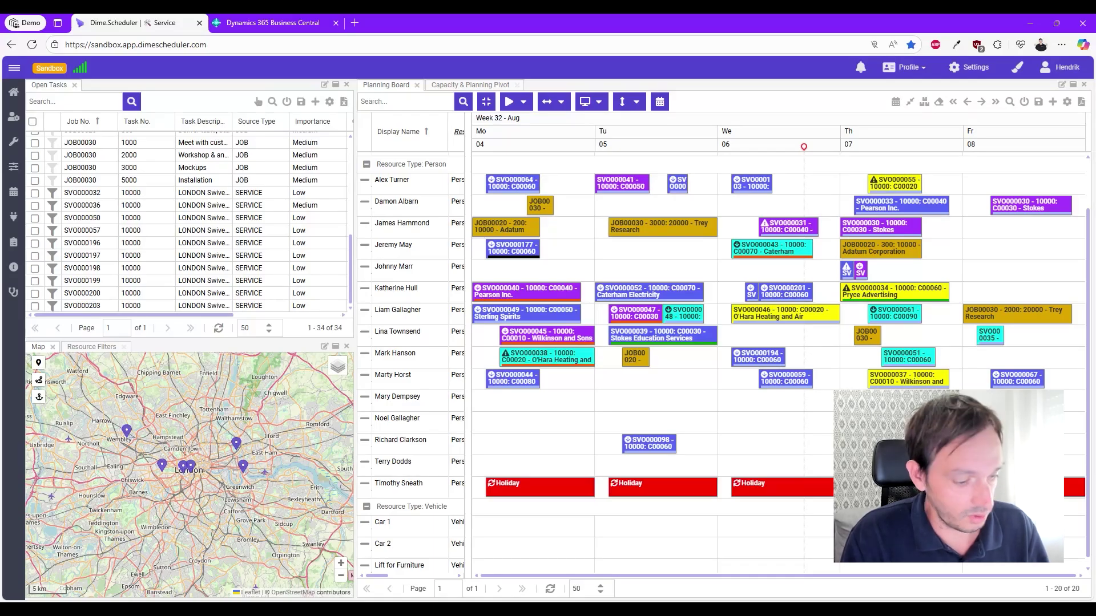
# Step: Switch to Business Central, search for "service order" and open the Service Orders list
pyautogui.hotkey('ctrl', 'Tab')
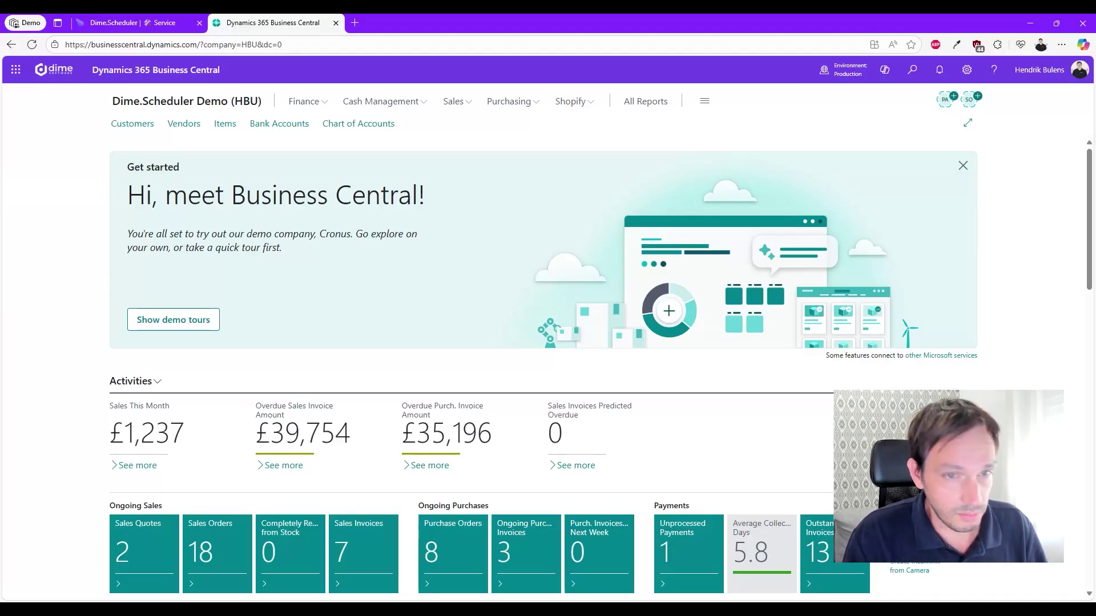
pyautogui.hotkey('alt', 'q')
pyautogui.write('service ')
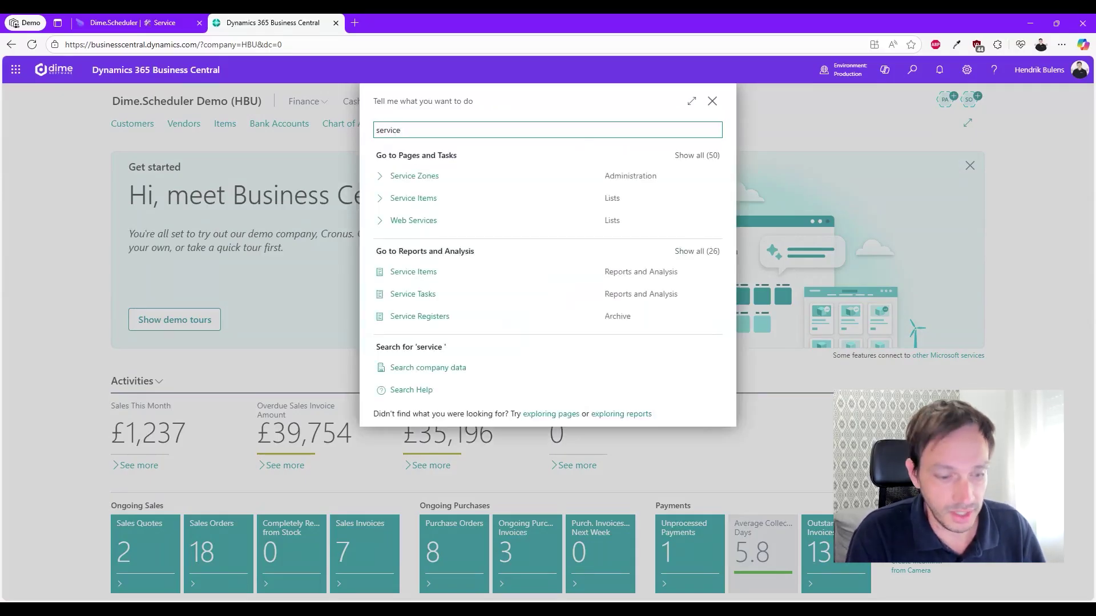
pyautogui.write('order')
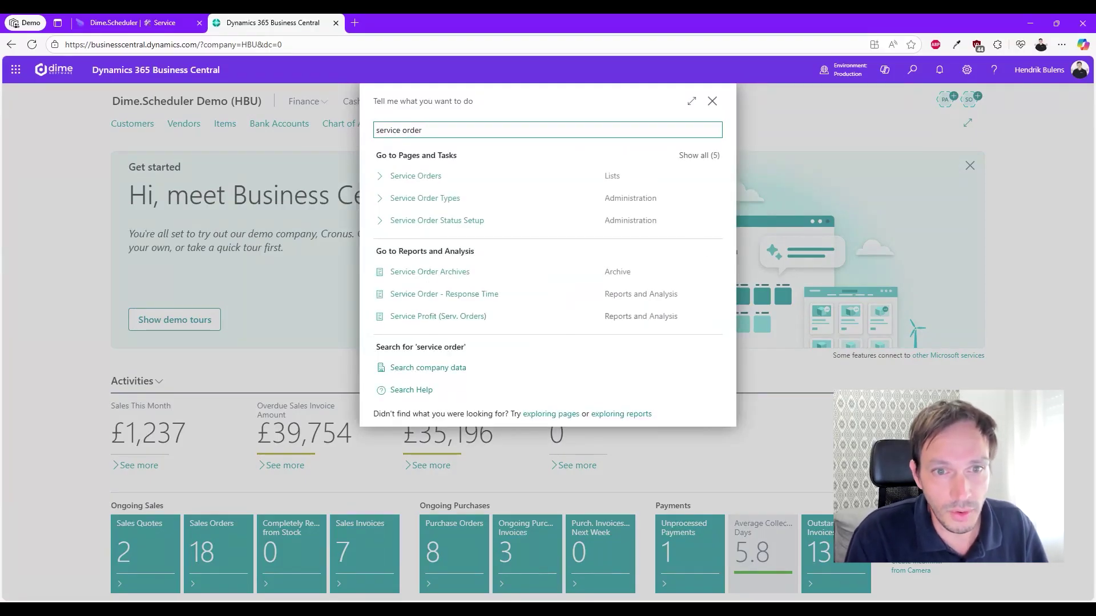
pyautogui.click(432, 178)
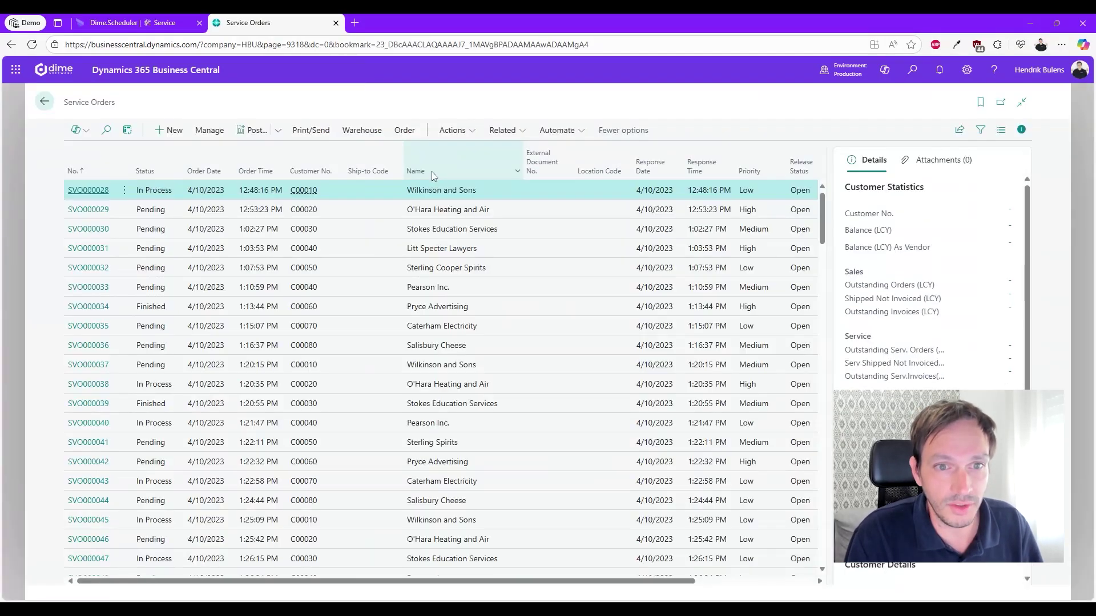
# Step: Create a new service order for the customer Pryce Advertising
pyautogui.click(168, 129)
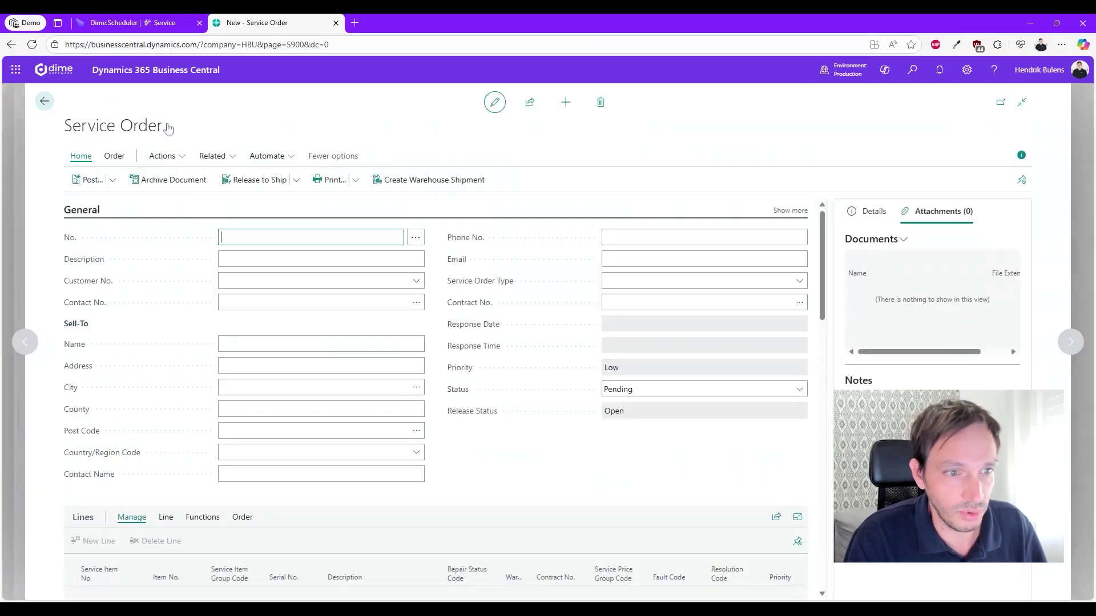
pyautogui.click(415, 280)
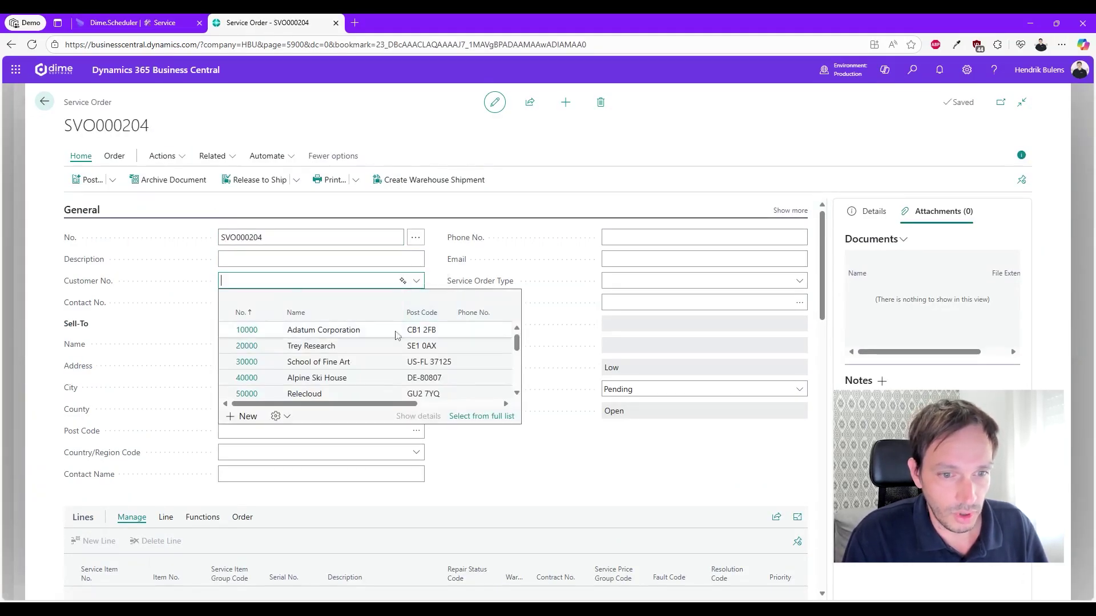
pyautogui.scroll(-1, 397, 331)
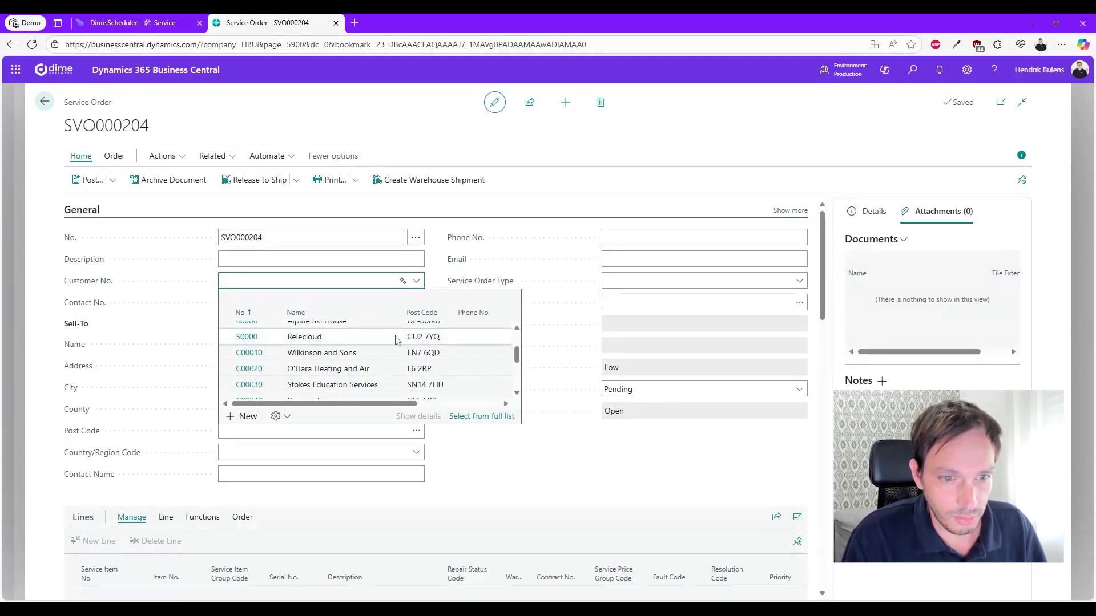
pyautogui.scroll(-1, 342, 360)
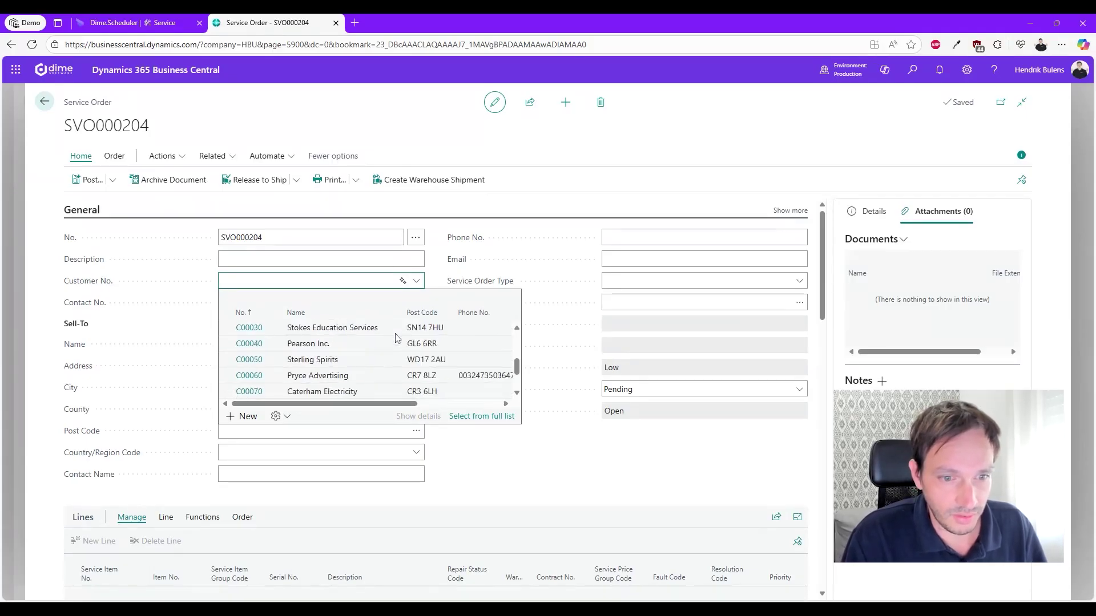
pyautogui.click(255, 379)
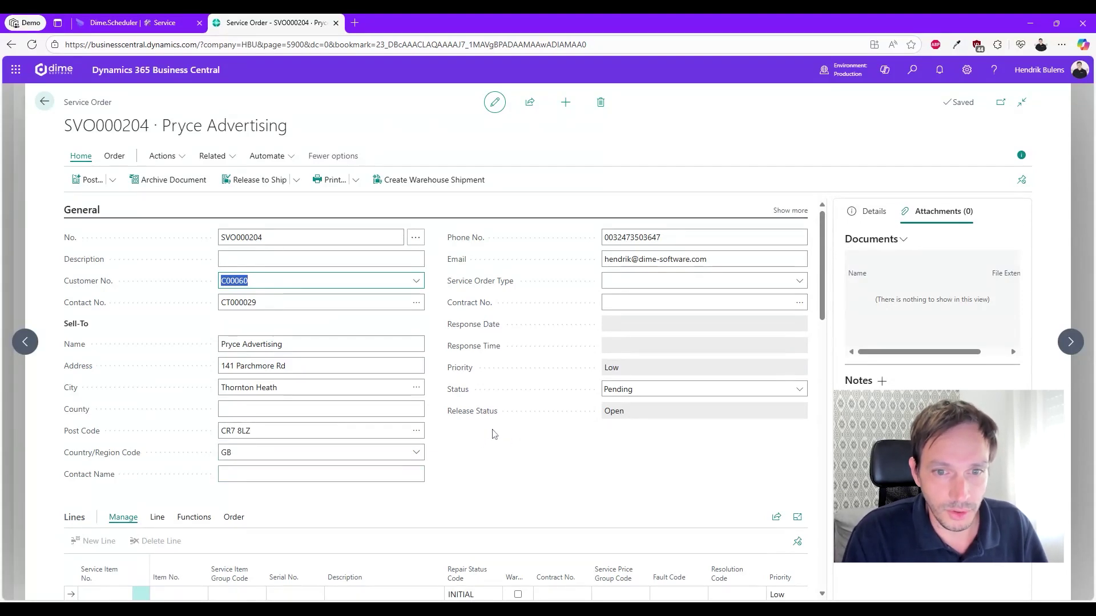
# Step: Set the service order type to SERVICE (General service)
pyautogui.scroll(-1, 491, 431)
pyautogui.scroll(1, 517, 365)
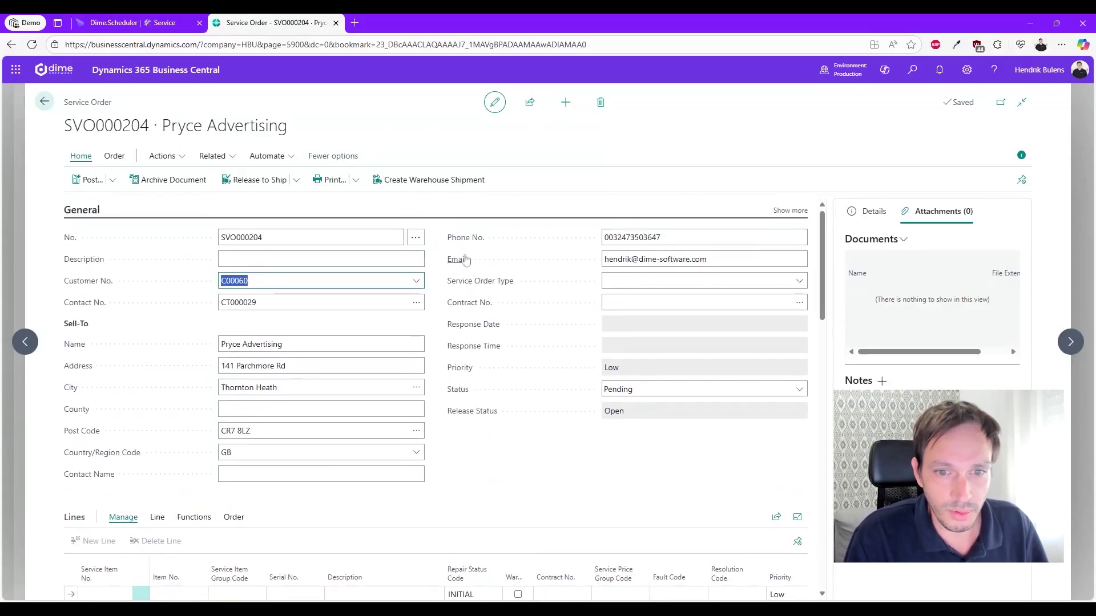
pyautogui.moveTo(467, 287)
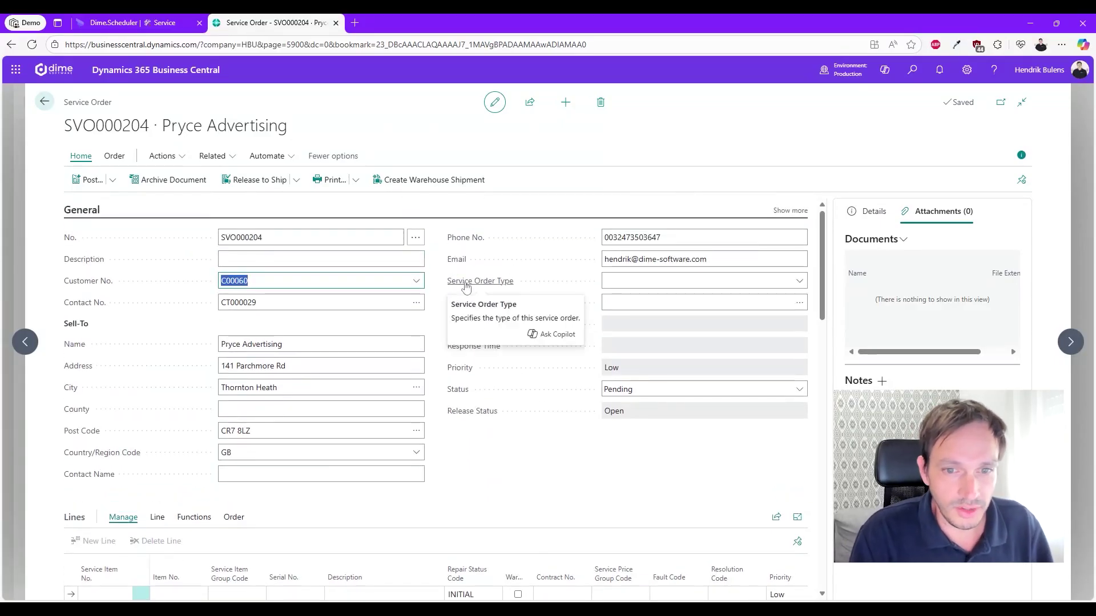
pyautogui.click(785, 281)
pyautogui.click(799, 281)
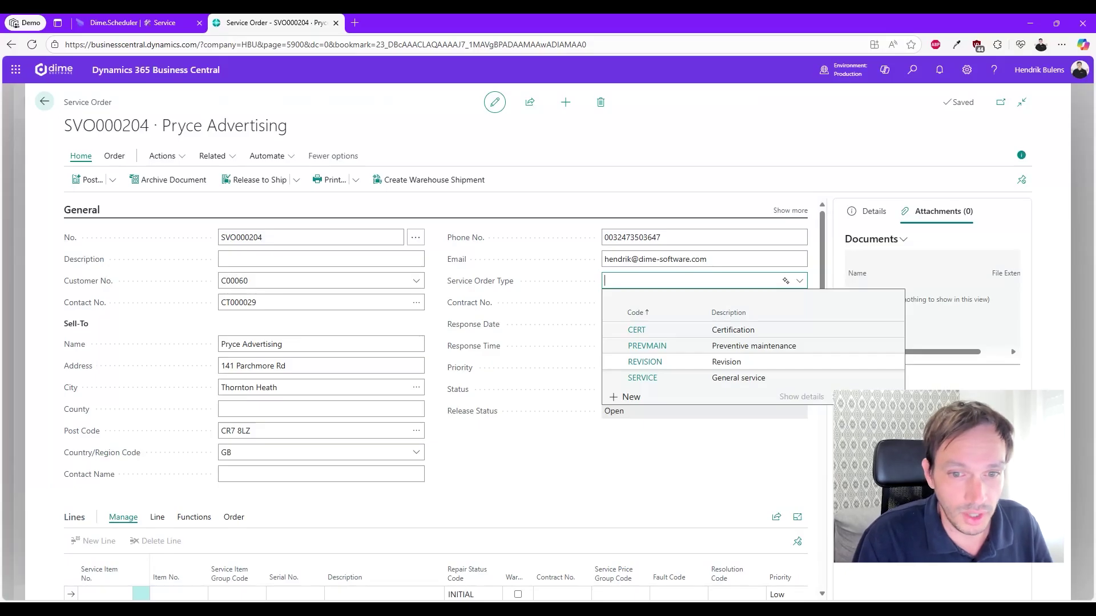
pyautogui.click(653, 381)
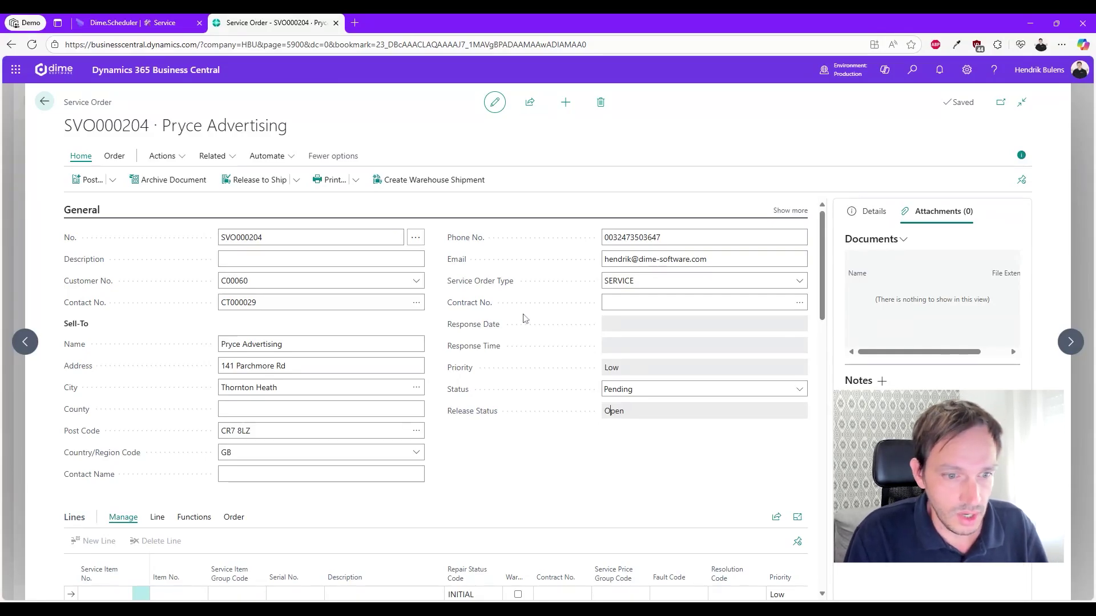
# Step: Add the service item "LONDON Swivel Chair, blue" to the first line of the service order
pyautogui.scroll(-2, 525, 319)
pyautogui.click(112, 479)
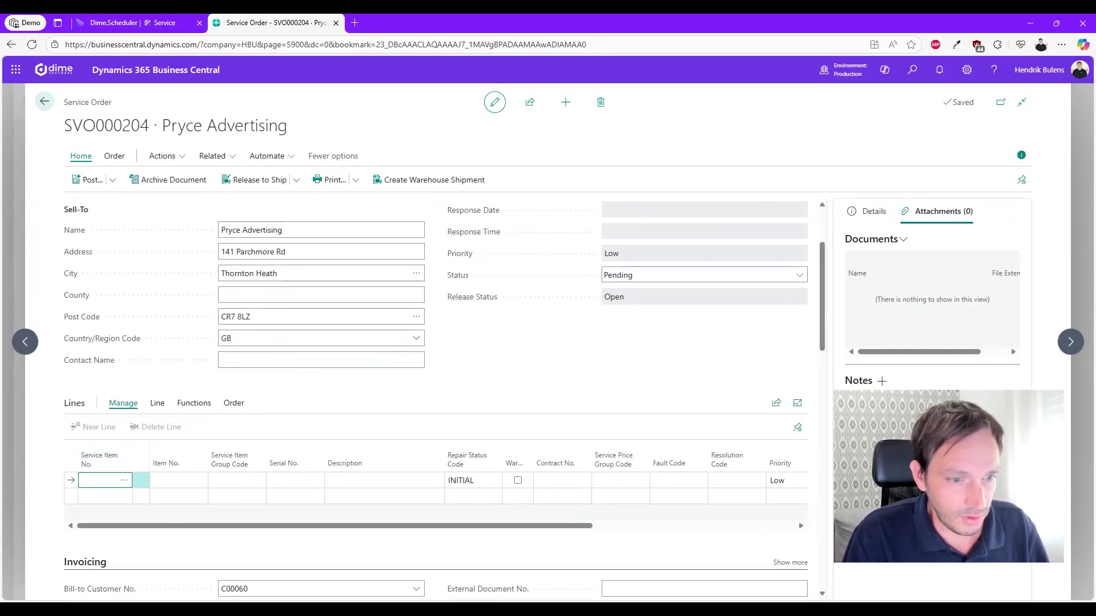
pyautogui.click(123, 480)
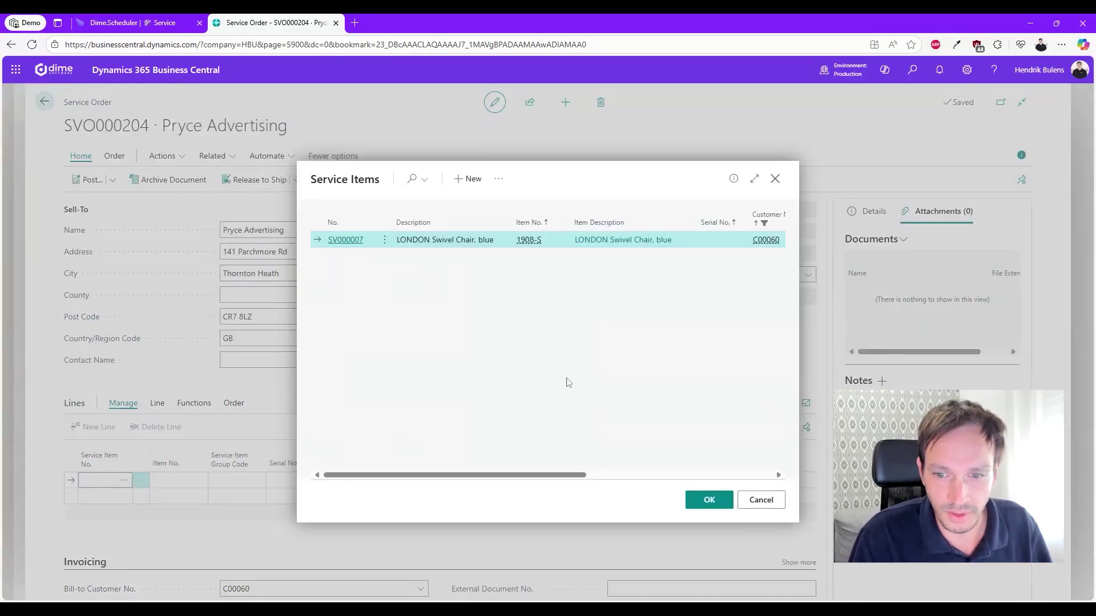
pyautogui.click(693, 500)
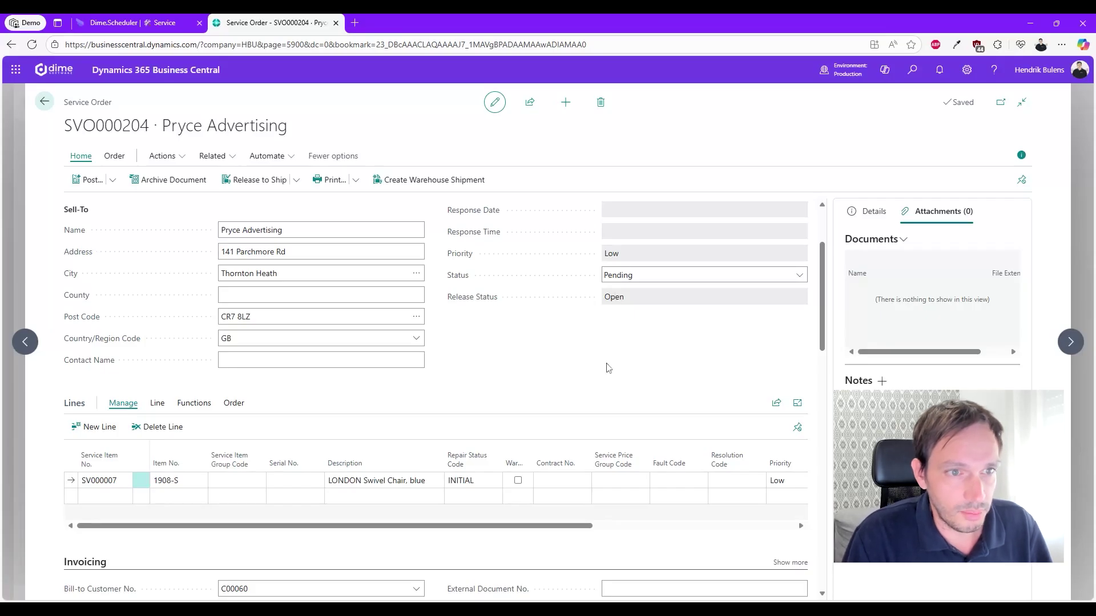
# Step: Send the Pryce Advertising service order to Dime.Scheduler
pyautogui.click(169, 161)
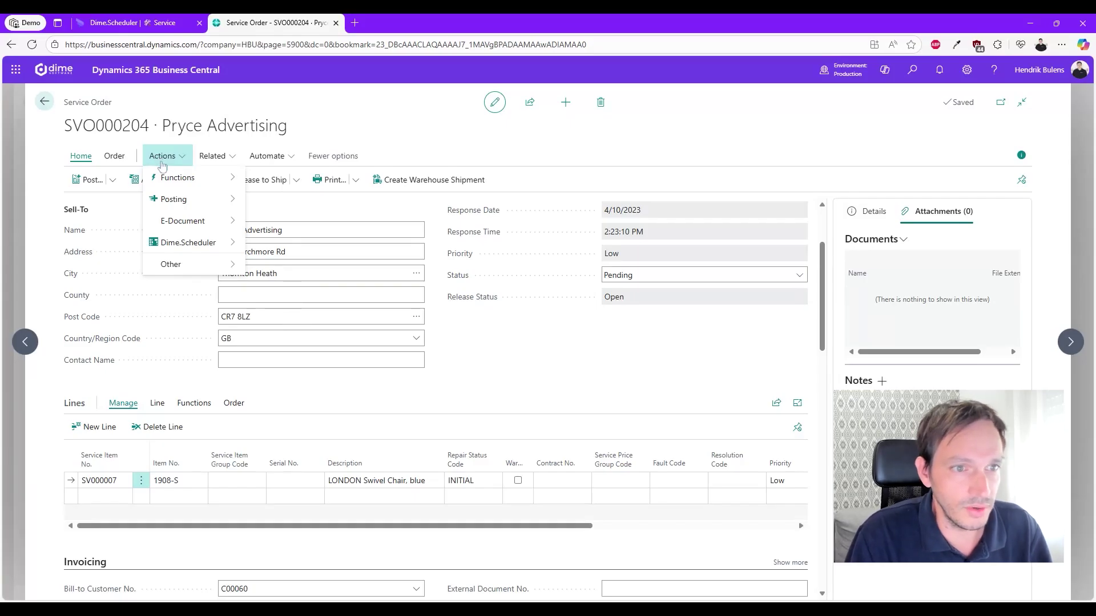
pyautogui.moveTo(168, 248)
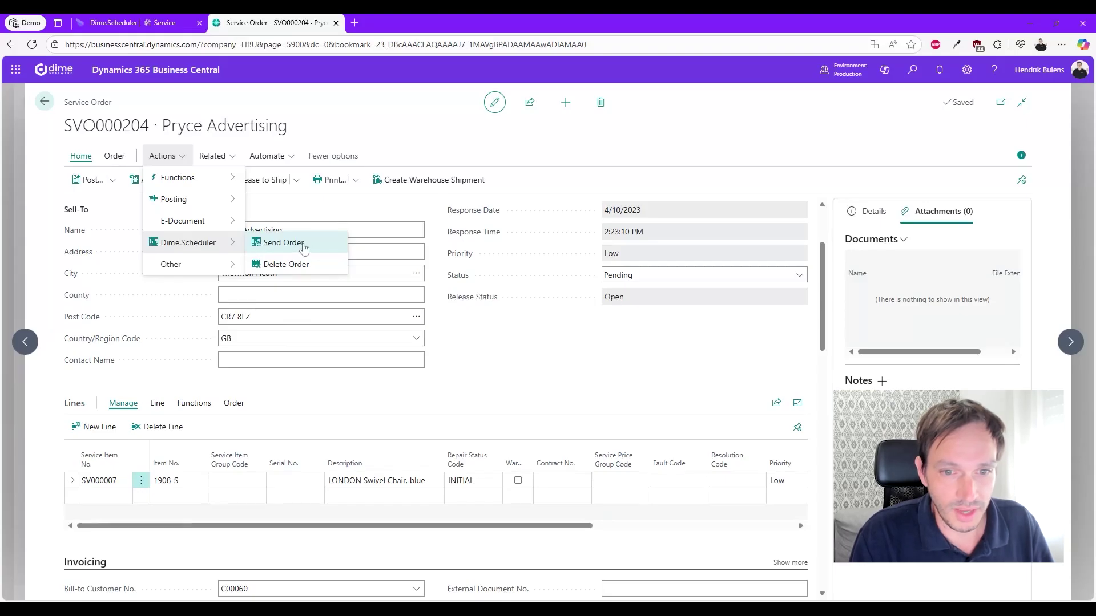
pyautogui.click(304, 249)
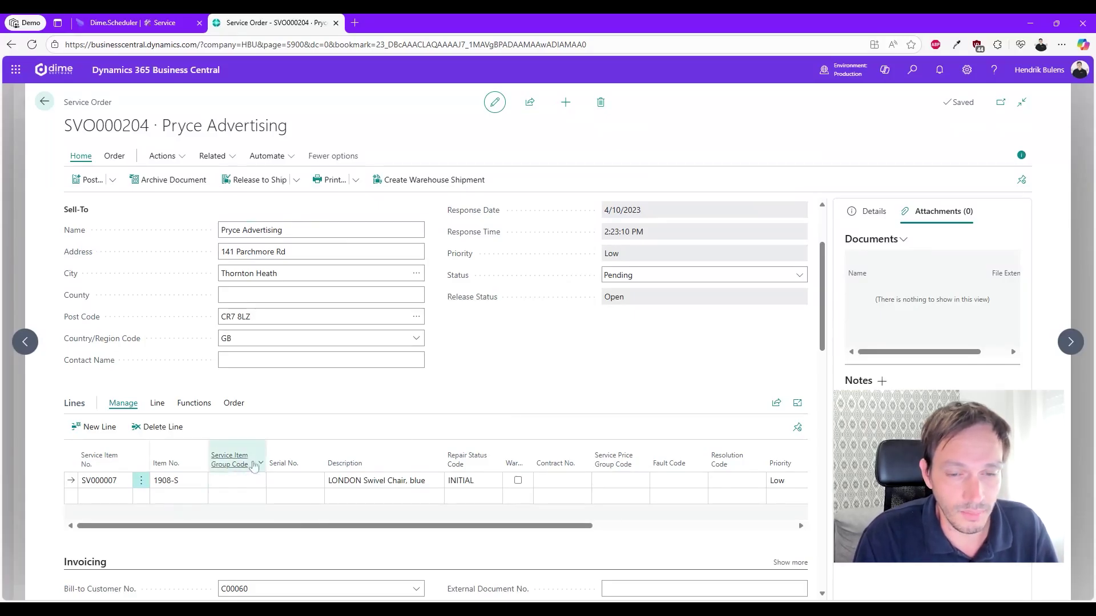
# Step: Note the service order's number, switch to Dime.Scheduler and locate the matching task at the end of the open tasks
pyautogui.scroll(1, 443, 428)
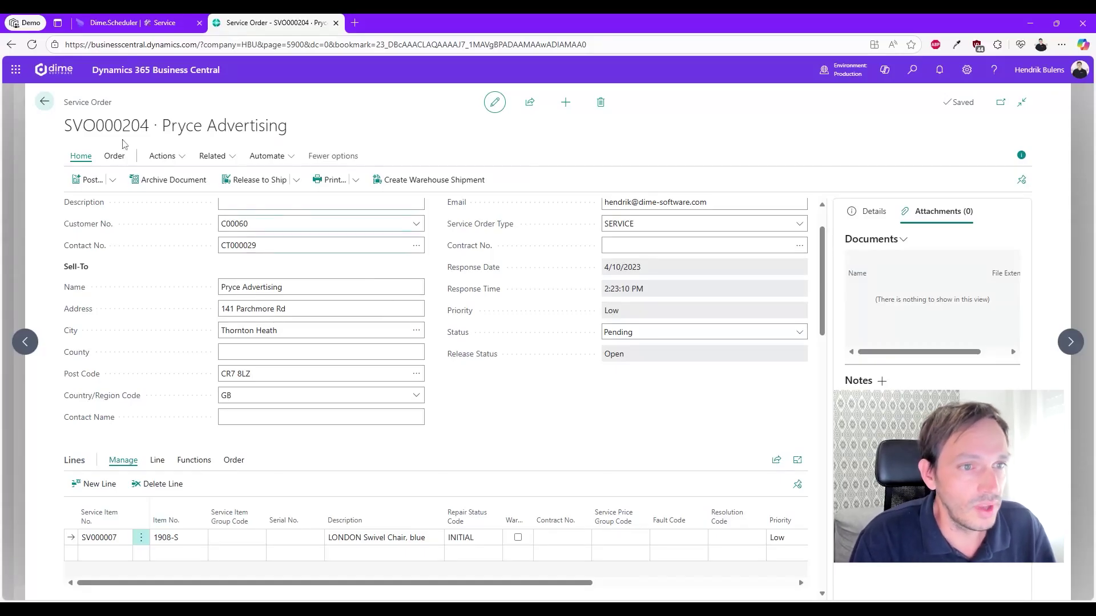
pyautogui.moveTo(149, 125); pyautogui.dragTo(63, 125)
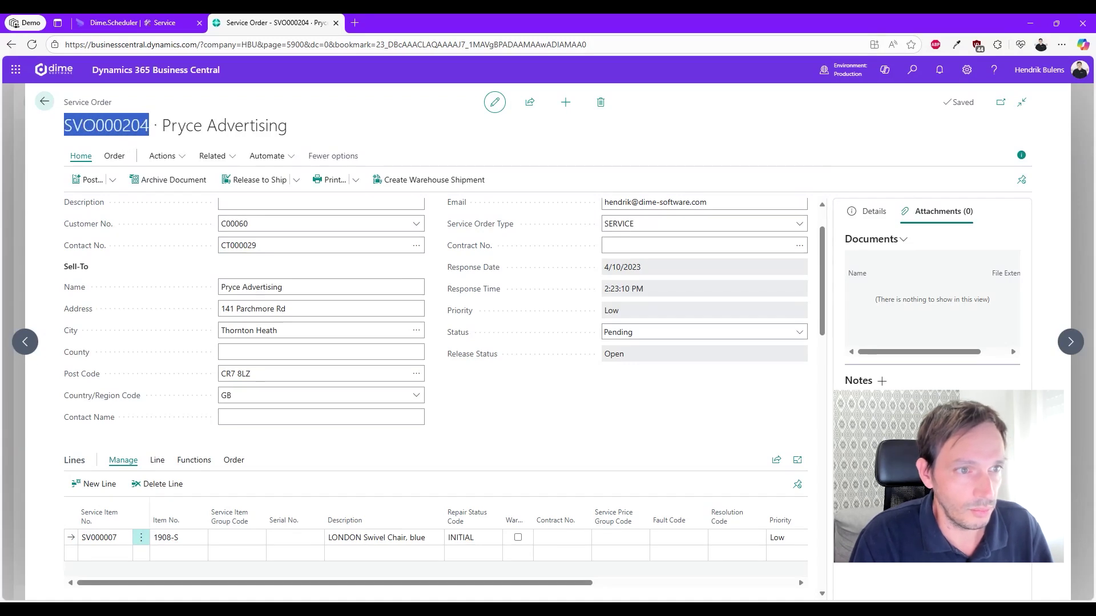
pyautogui.click(64, 126)
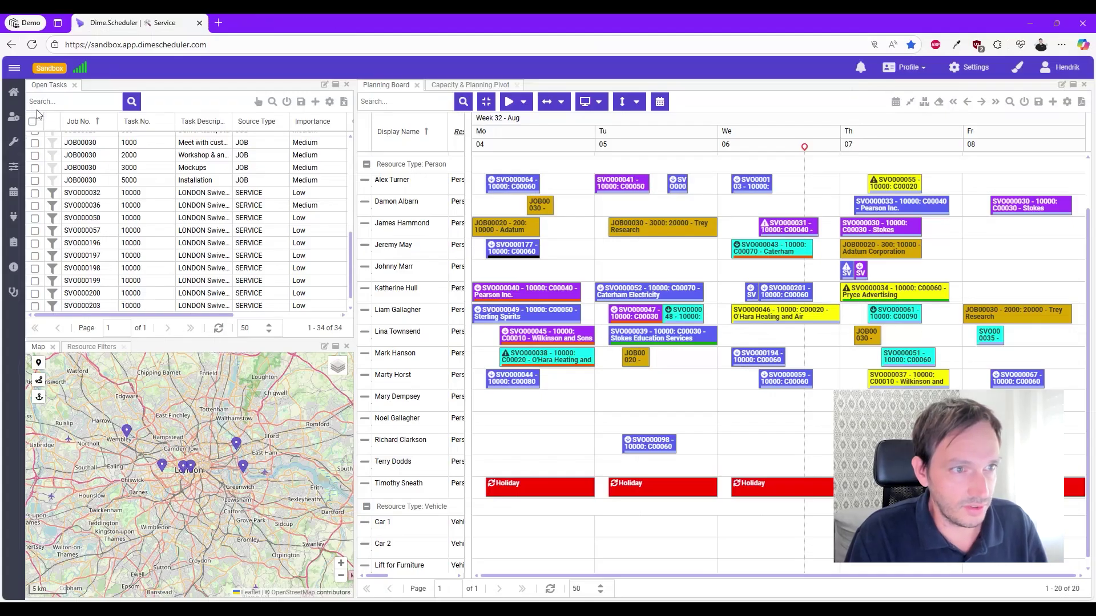
pyautogui.scroll(-1, 108, 280)
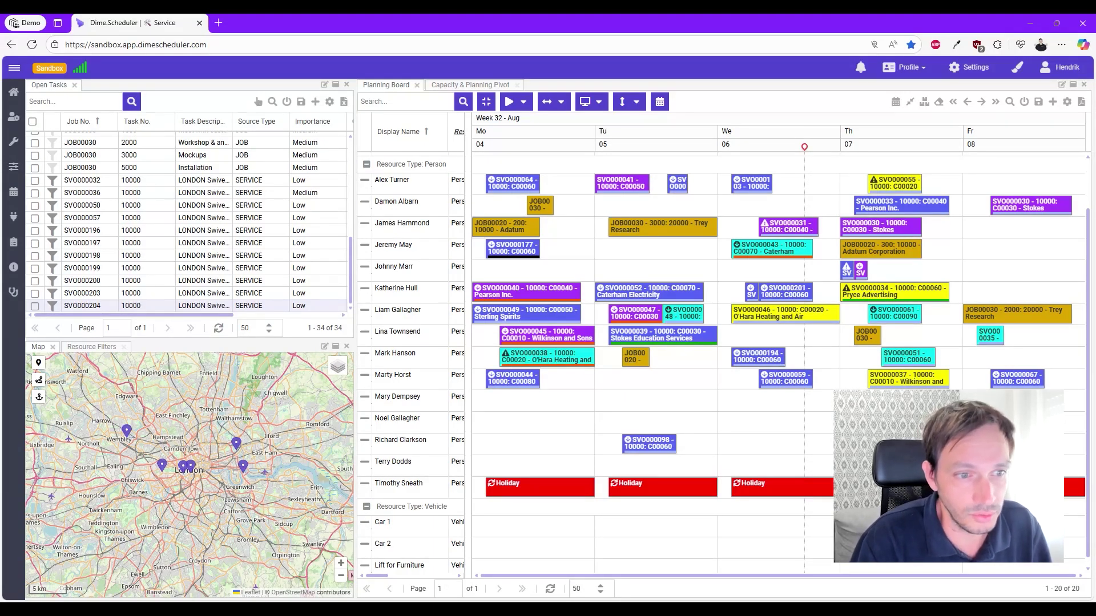
# Step: Try to plan the new swivel chair service task on the planning board on Tuesday at 10:00
pyautogui.moveTo(83, 306); pyautogui.dragTo(616, 257)
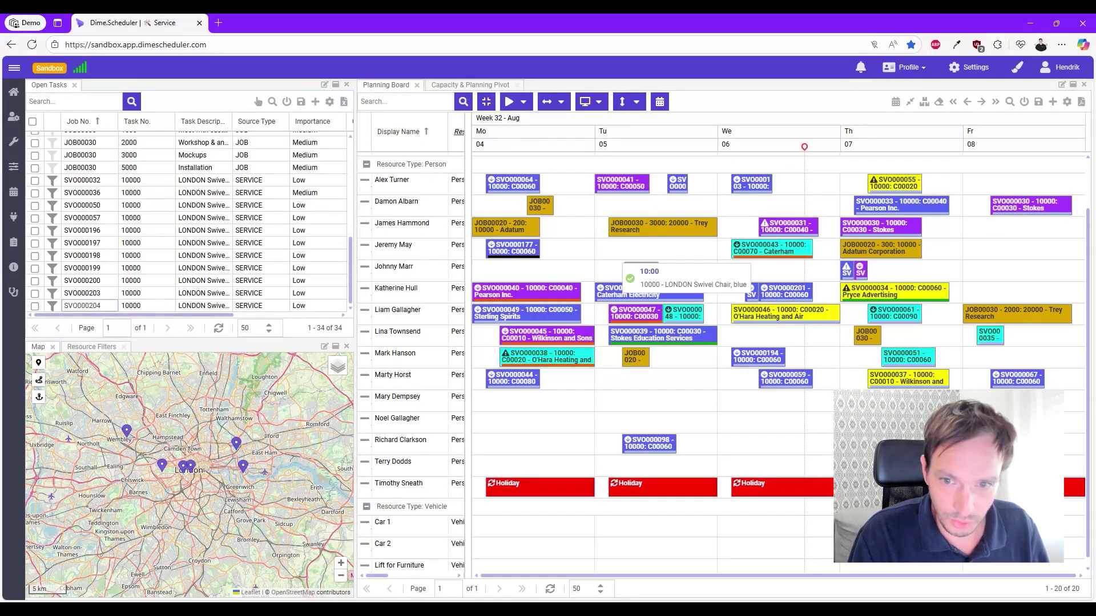
pyautogui.moveTo(616, 253); pyautogui.dragTo(616, 254)
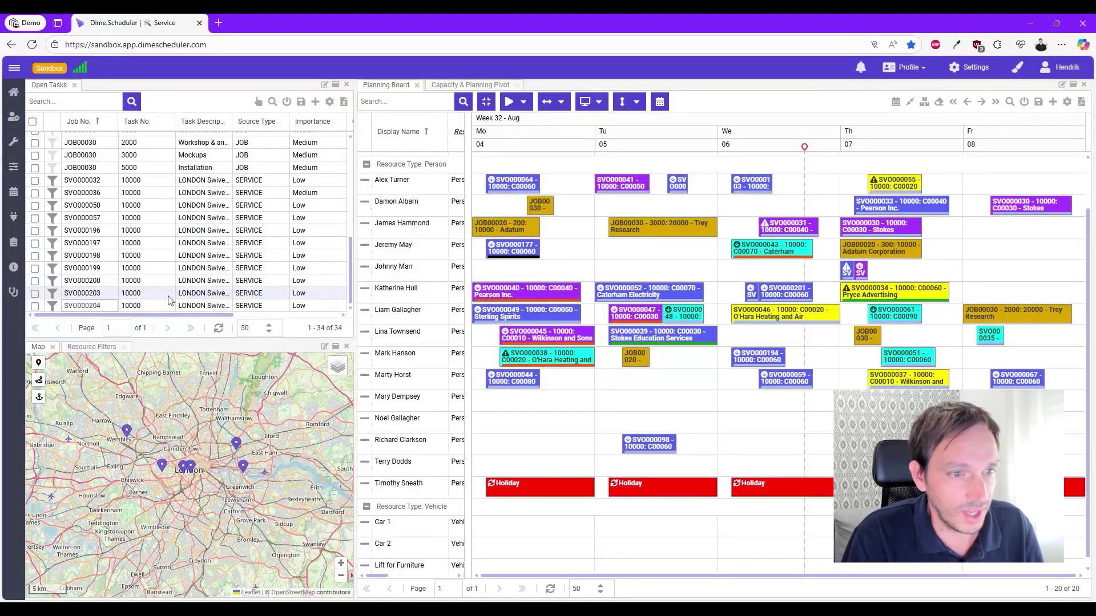
# Step: Select the new service task and plot the map route between its location and the resource east of central London
pyautogui.click(105, 308)
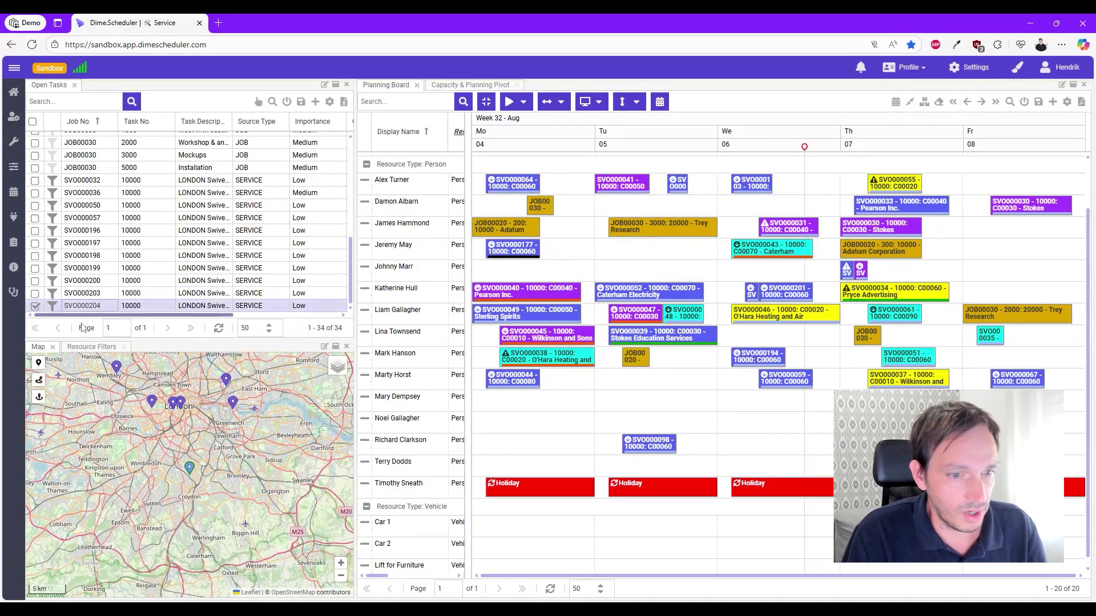
pyautogui.moveTo(190, 469)
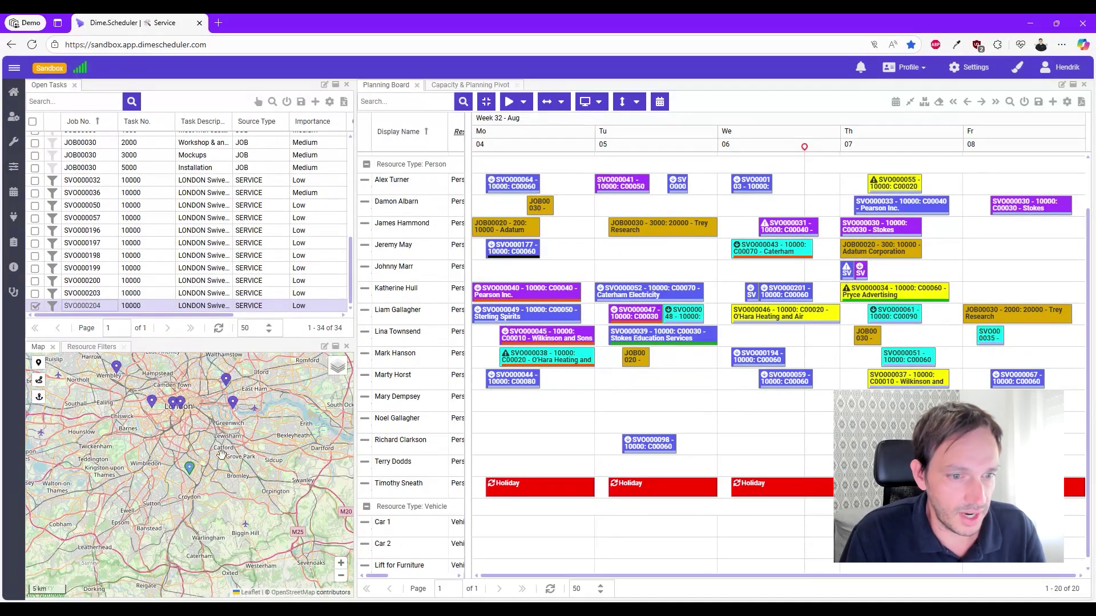
pyautogui.moveTo(220, 447); pyautogui.dragTo(235, 471)
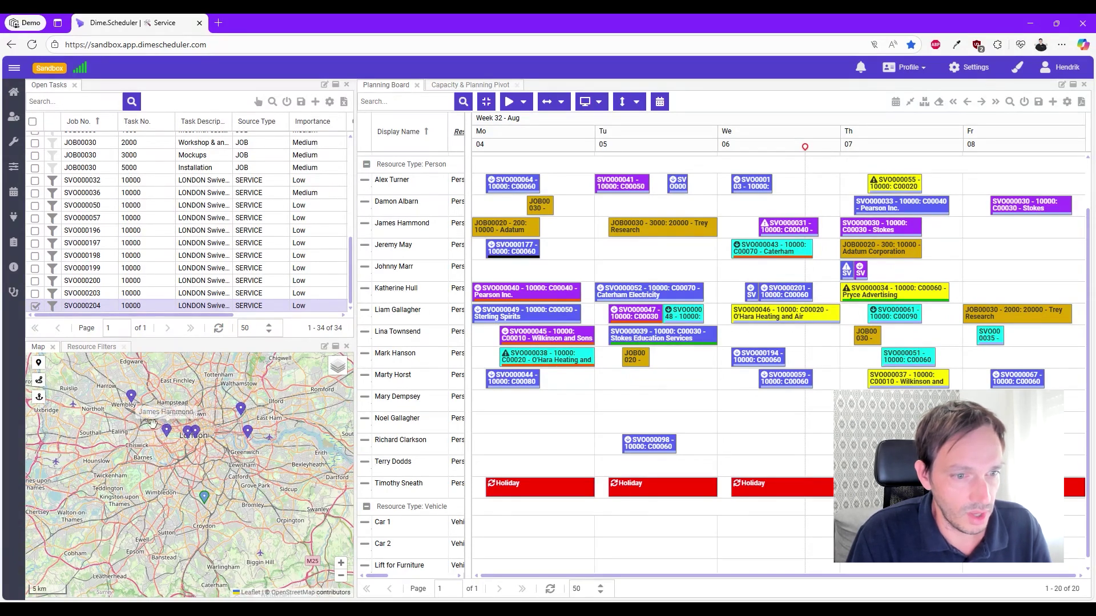
pyautogui.click(245, 434)
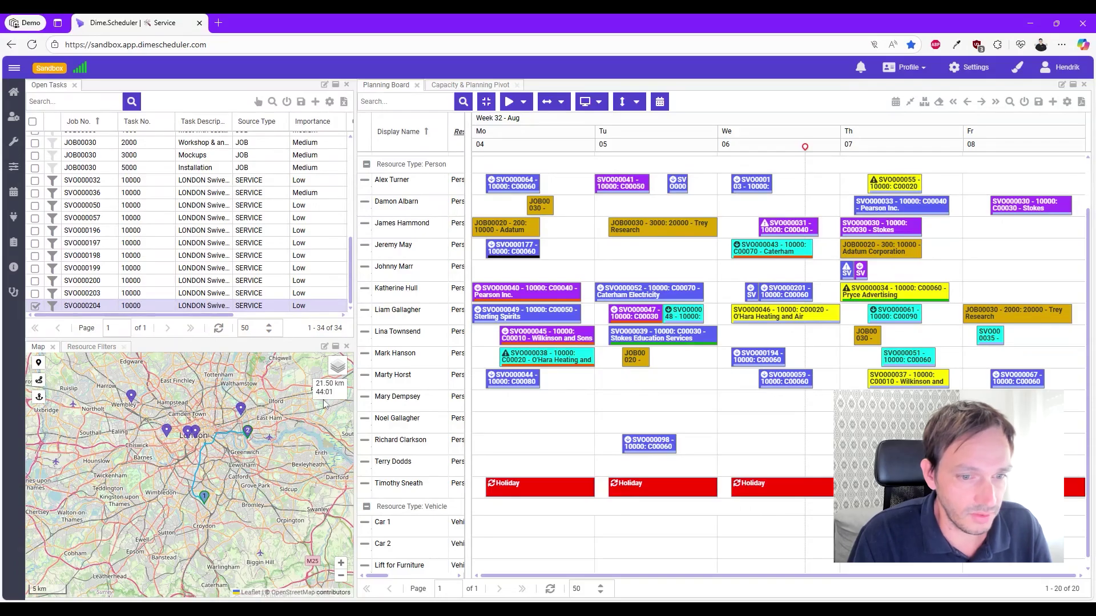
# Step: Widen the task and map area and dock Resource Filters as a separate pane beneath the map
pyautogui.moveTo(205, 497)
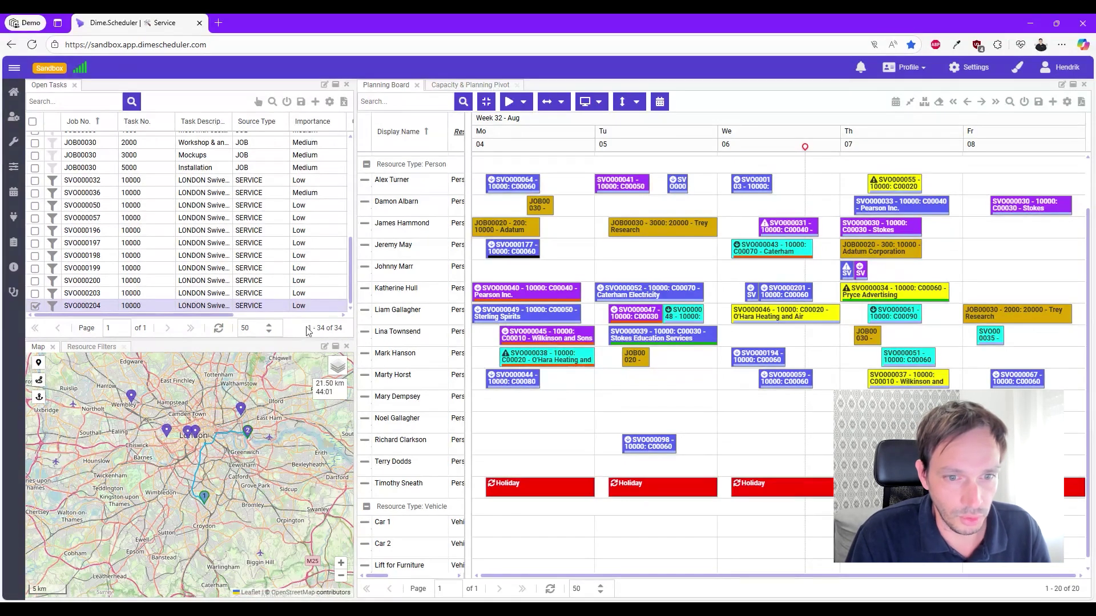
pyautogui.moveTo(354, 303); pyautogui.dragTo(459, 303)
pyautogui.moveTo(201, 343); pyautogui.dragTo(201, 292)
pyautogui.moveTo(111, 300); pyautogui.dragTo(189, 488)
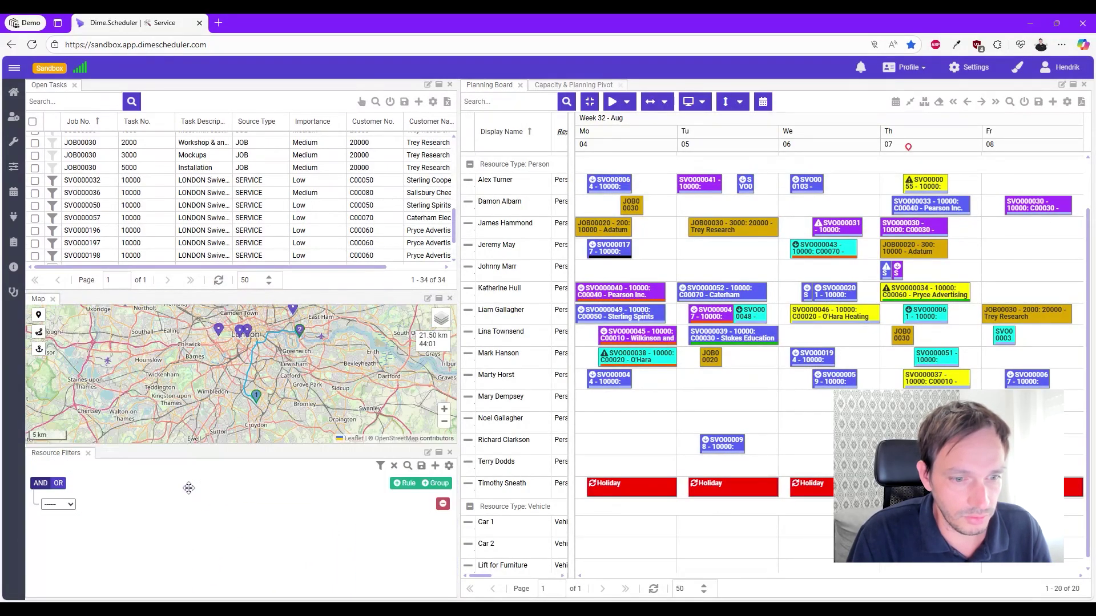
# Step: Filter the planning board's resources by region Midland and skill PC Software
pyautogui.click(63, 505)
pyautogui.click(63, 505)
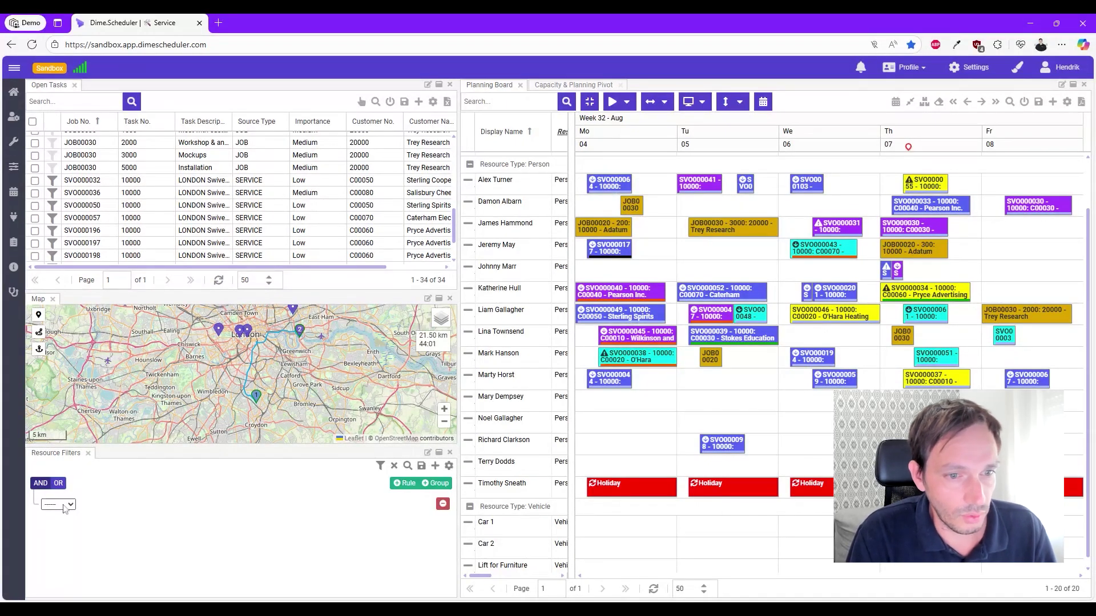
pyautogui.click(63, 505)
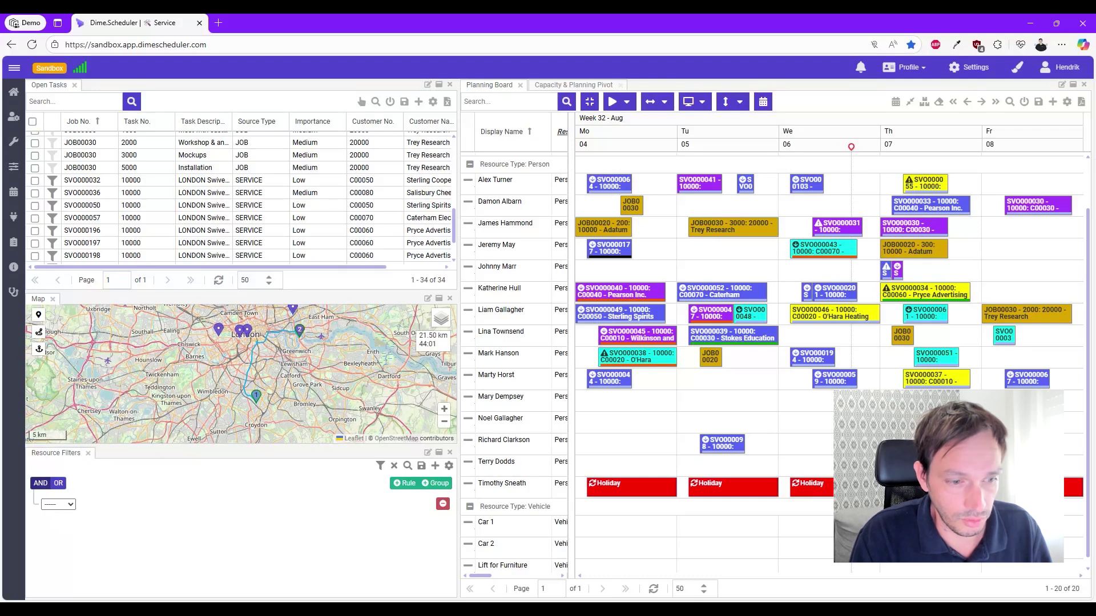
pyautogui.click(65, 531)
pyautogui.click(395, 491)
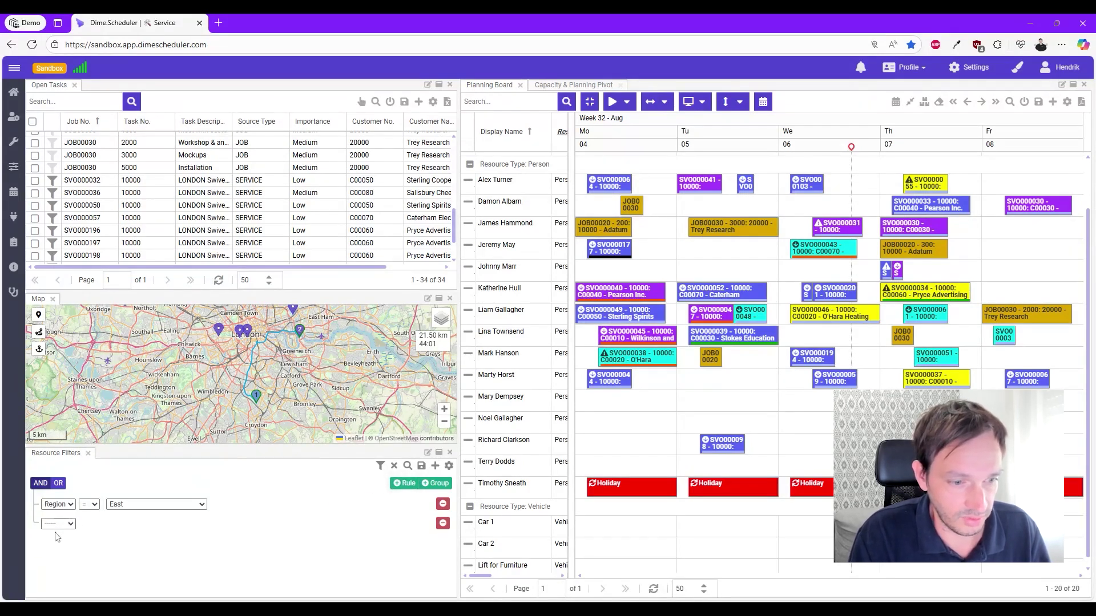
pyautogui.click(76, 552)
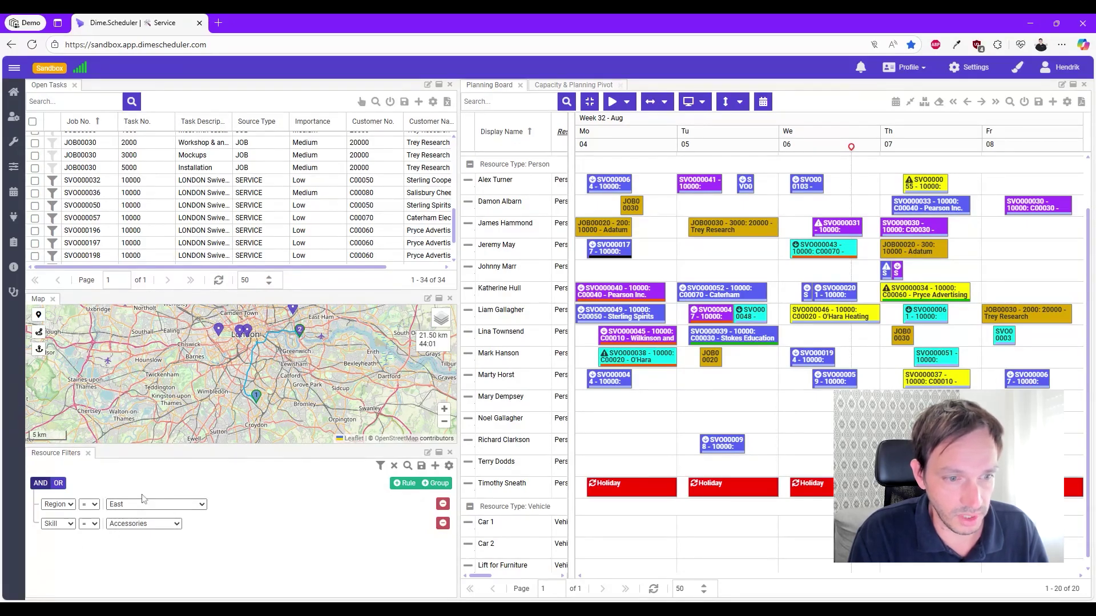
pyautogui.click(150, 444)
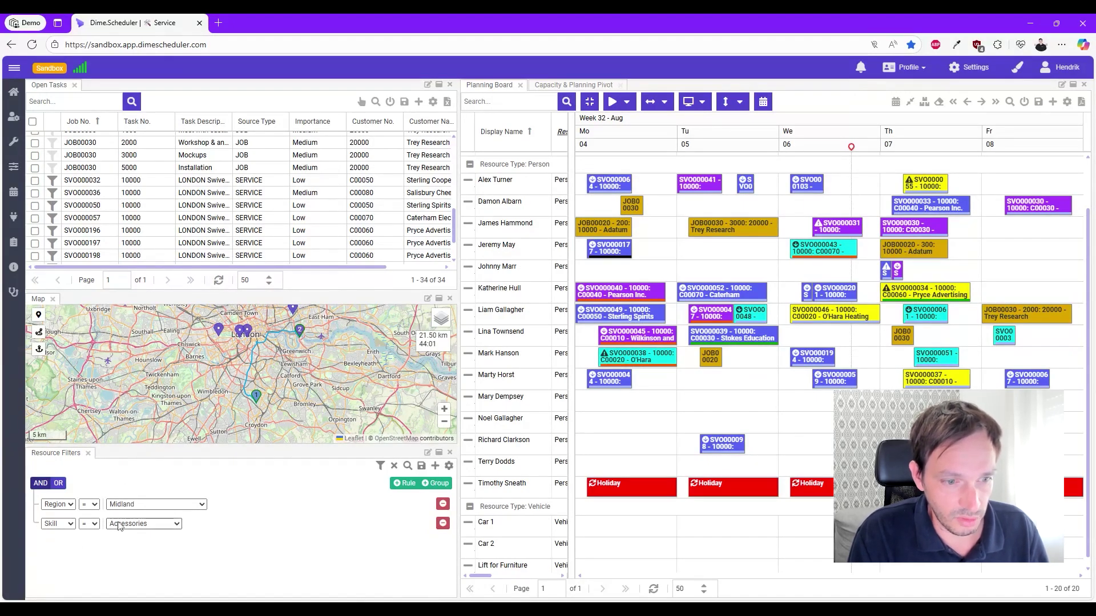
pyautogui.click(139, 470)
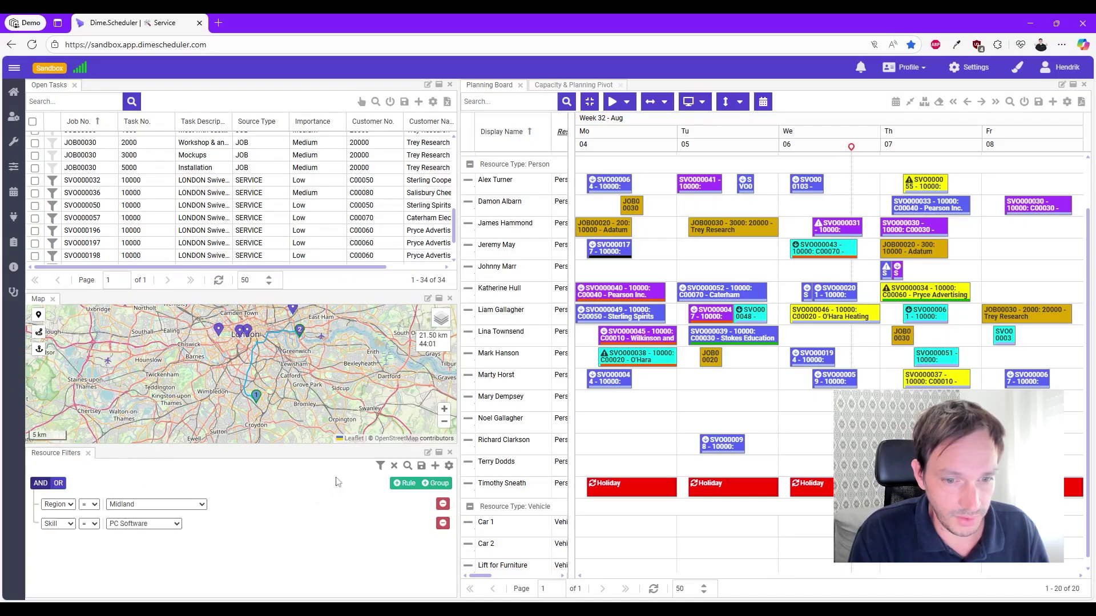
pyautogui.click(380, 465)
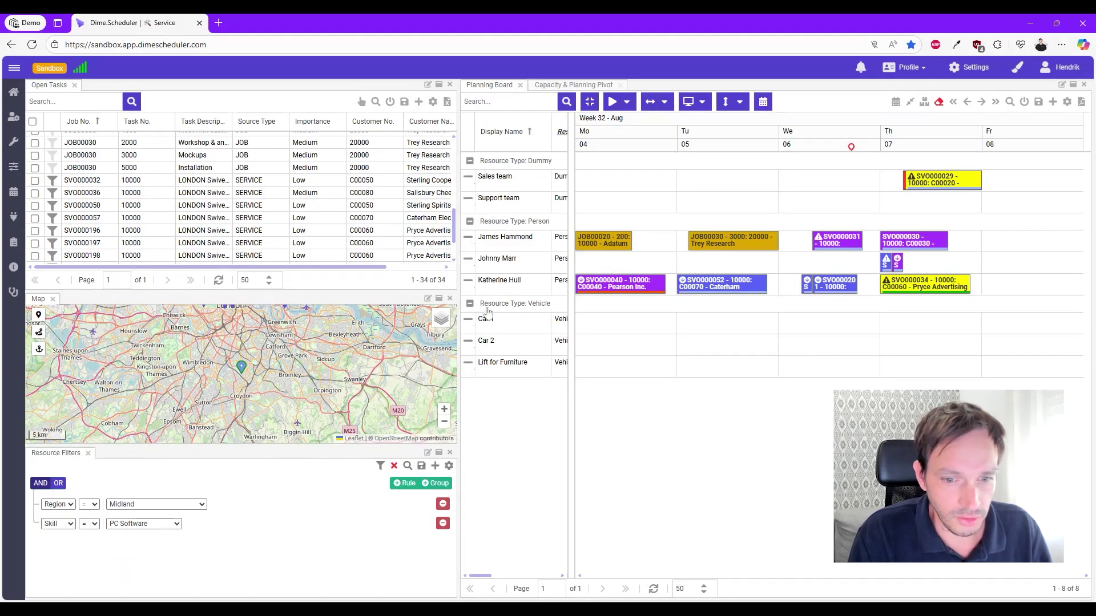
# Step: Remove the region rule and reapply the resource filter with only the PC Software skill
pyautogui.click(442, 505)
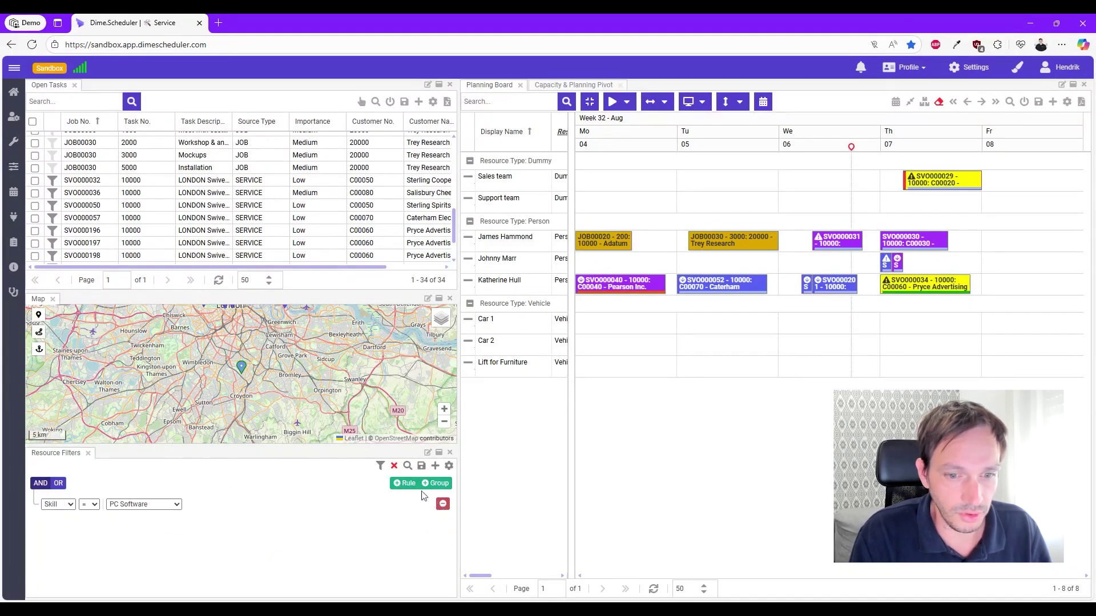
pyautogui.click(380, 466)
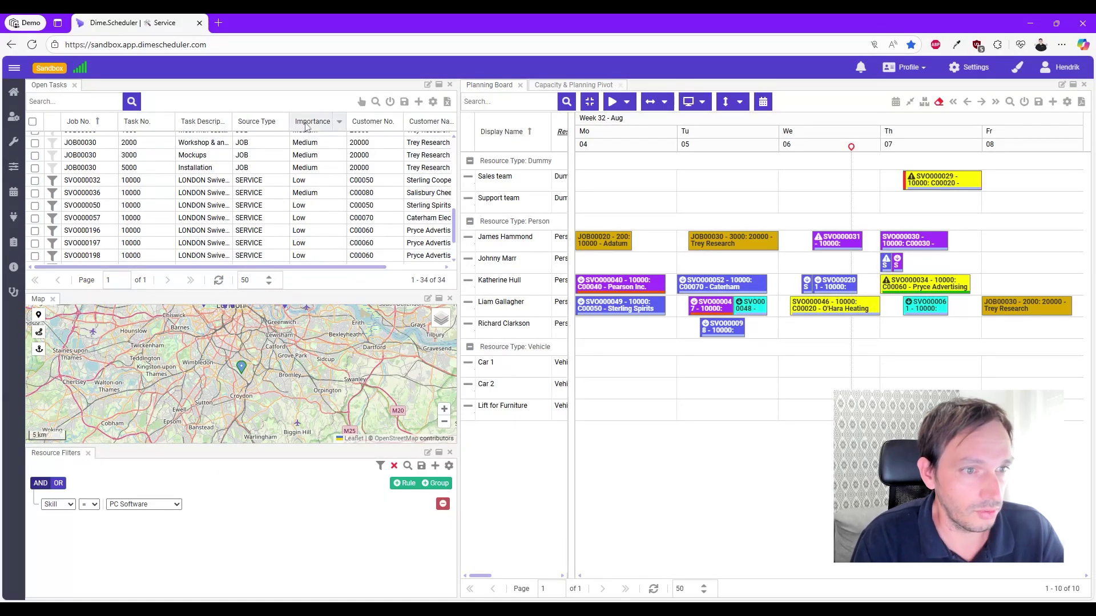
# Step: Filter the planning board's resources by the requirements of the new service task at the end of the open tasks
pyautogui.scroll(-1, 209, 160)
pyautogui.scroll(-2, 208, 160)
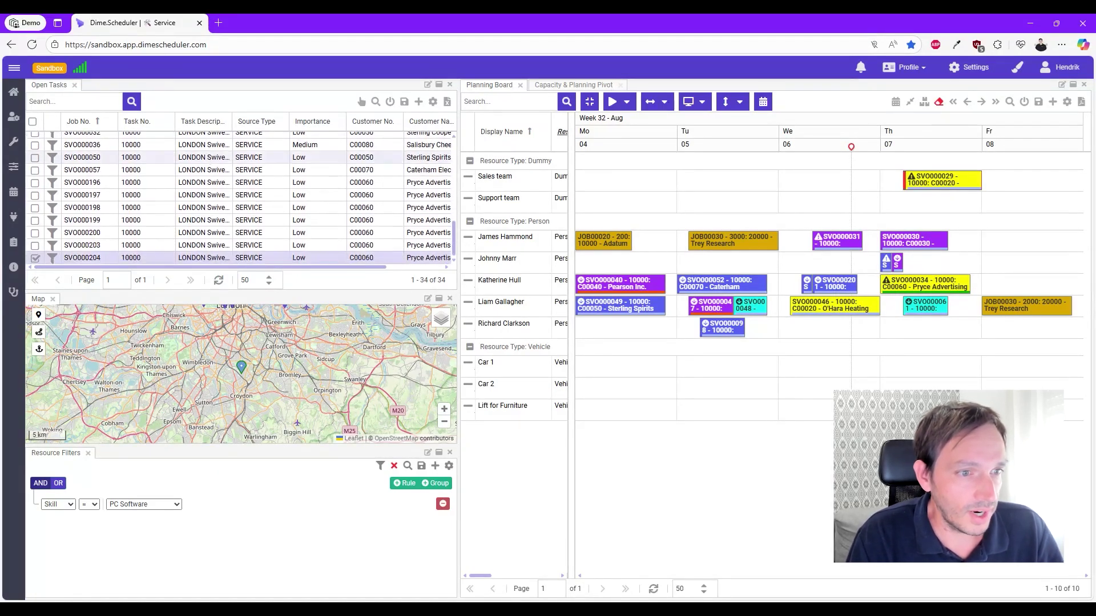
pyautogui.click(36, 258)
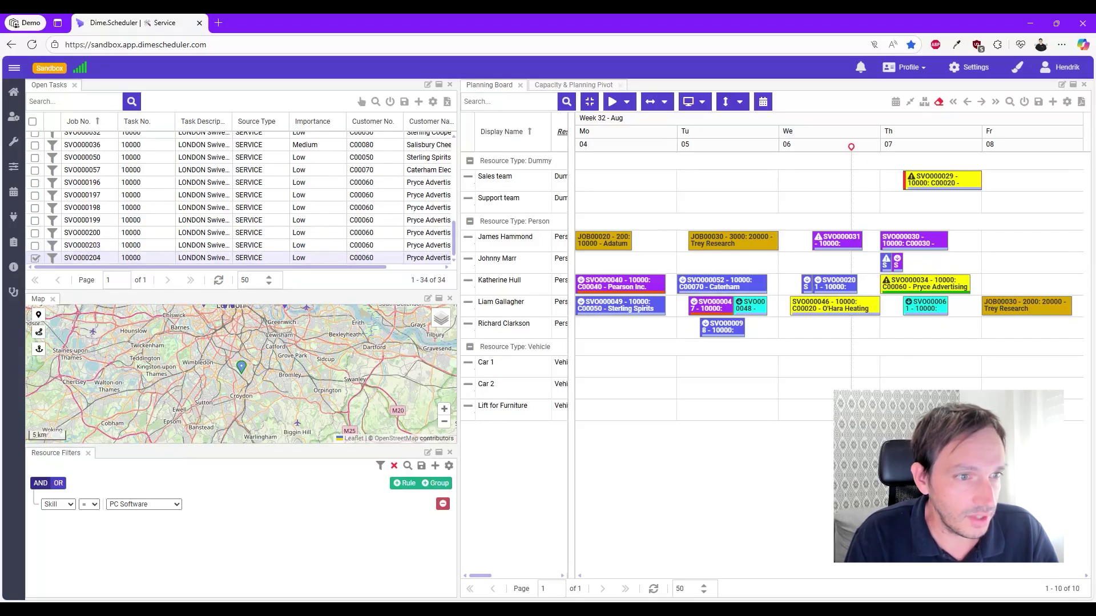
pyautogui.scroll(2, 68, 177)
pyautogui.scroll(-2, 68, 177)
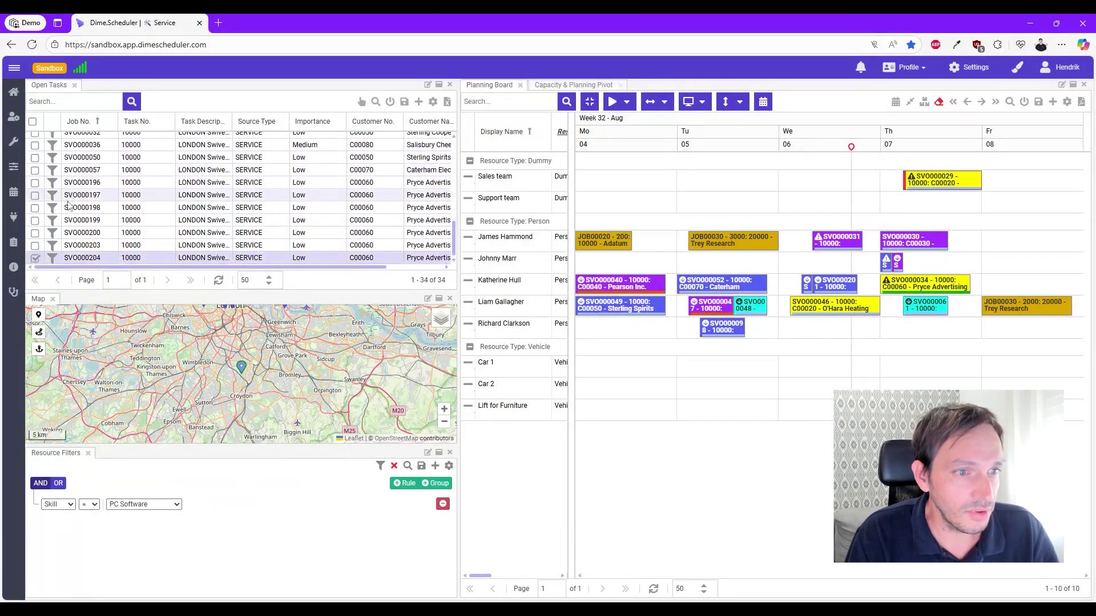
pyautogui.click(53, 259)
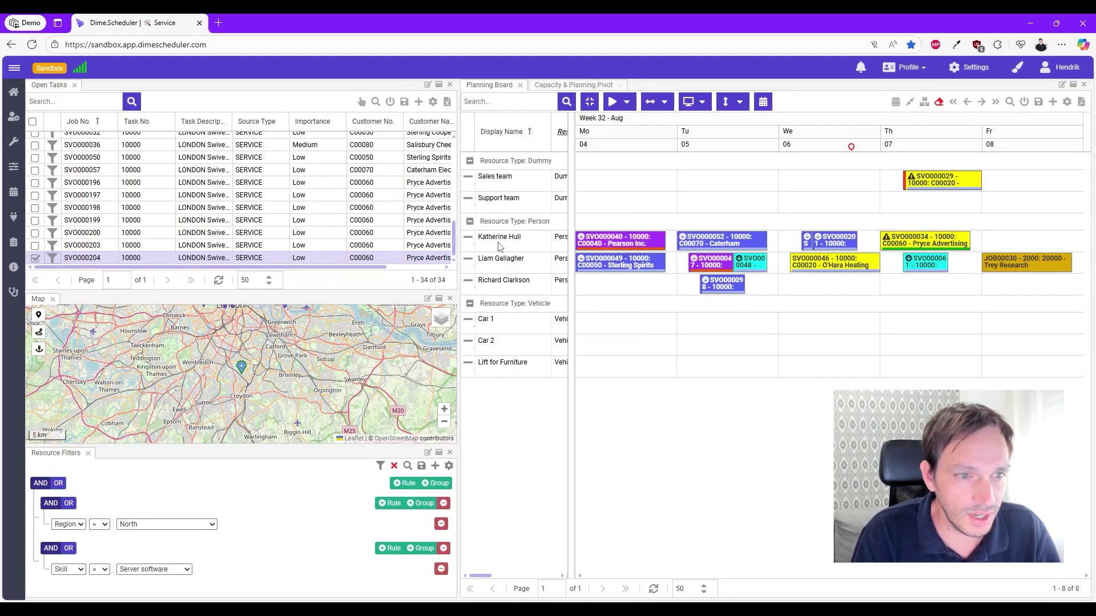
# Step: Compare the resource filters of several other open tasks, and reapply the filter of the new service task
pyautogui.click(52, 221)
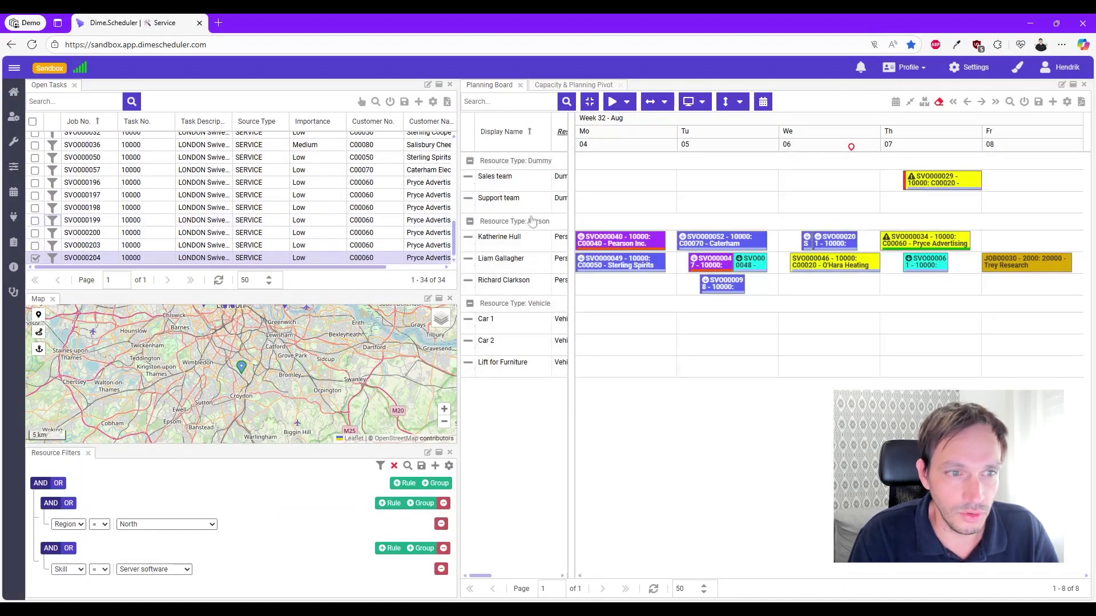
pyautogui.click(53, 195)
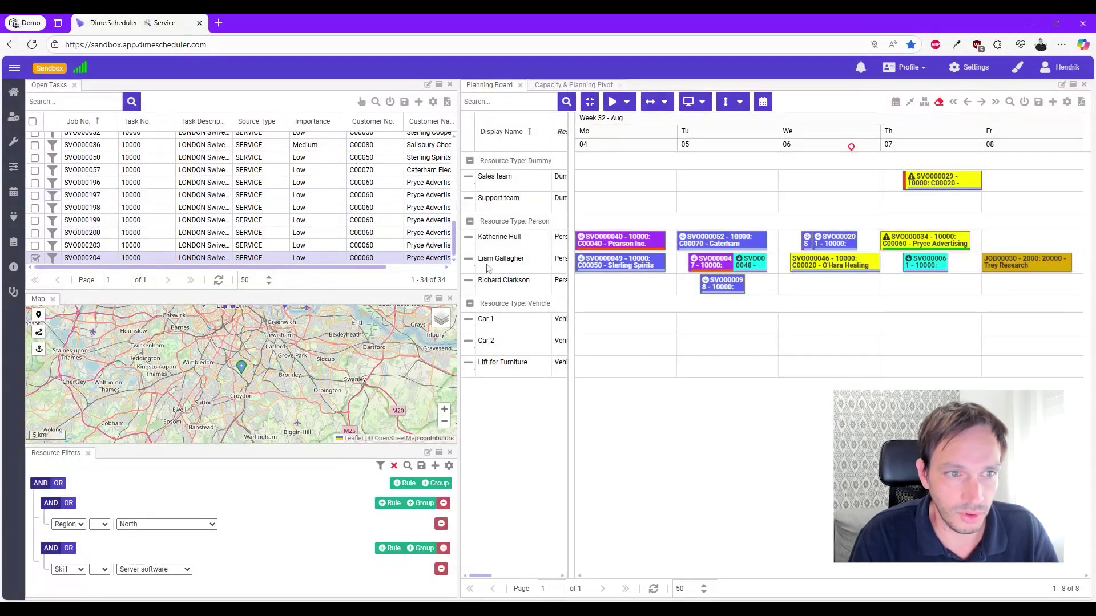
pyautogui.click(53, 158)
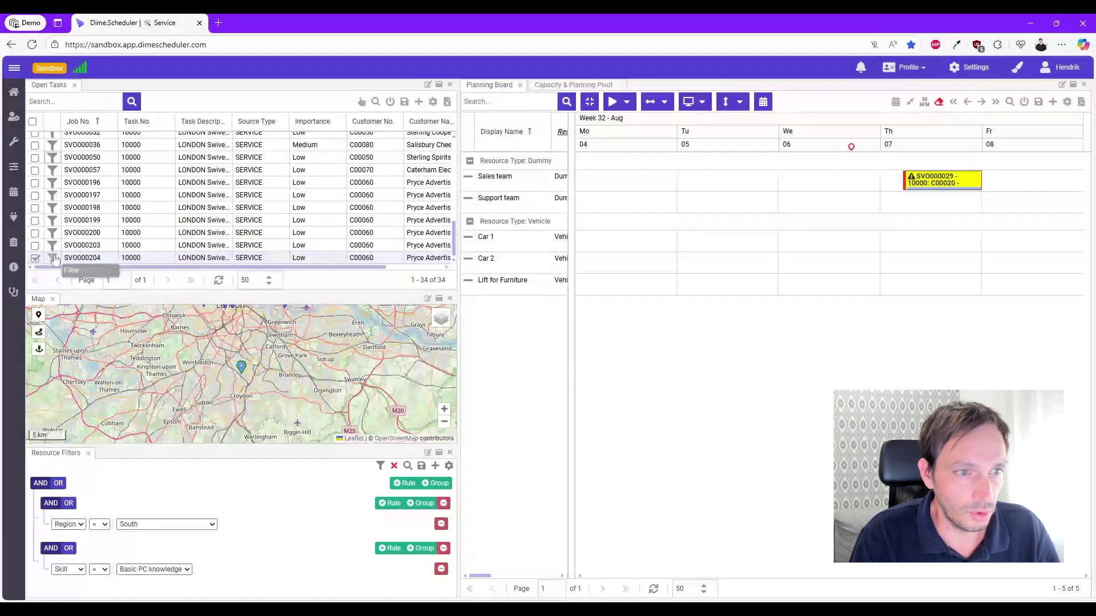
pyautogui.click(52, 258)
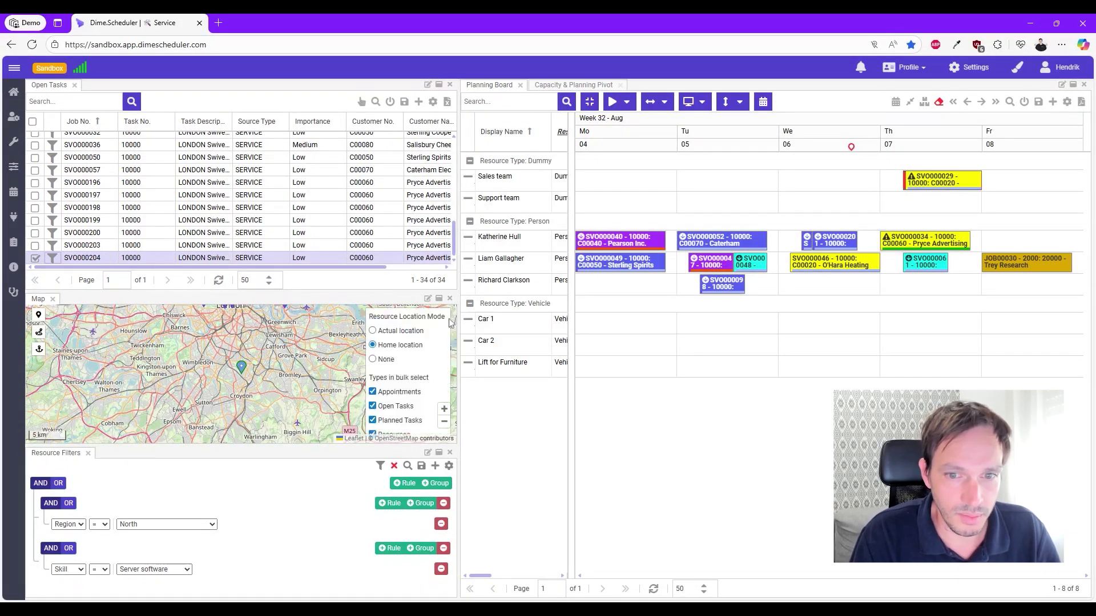
# Step: Plot the route from the new service task to the resource east of central London, and clear the resource filters
pyautogui.moveTo(304, 347); pyautogui.dragTo(293, 371)
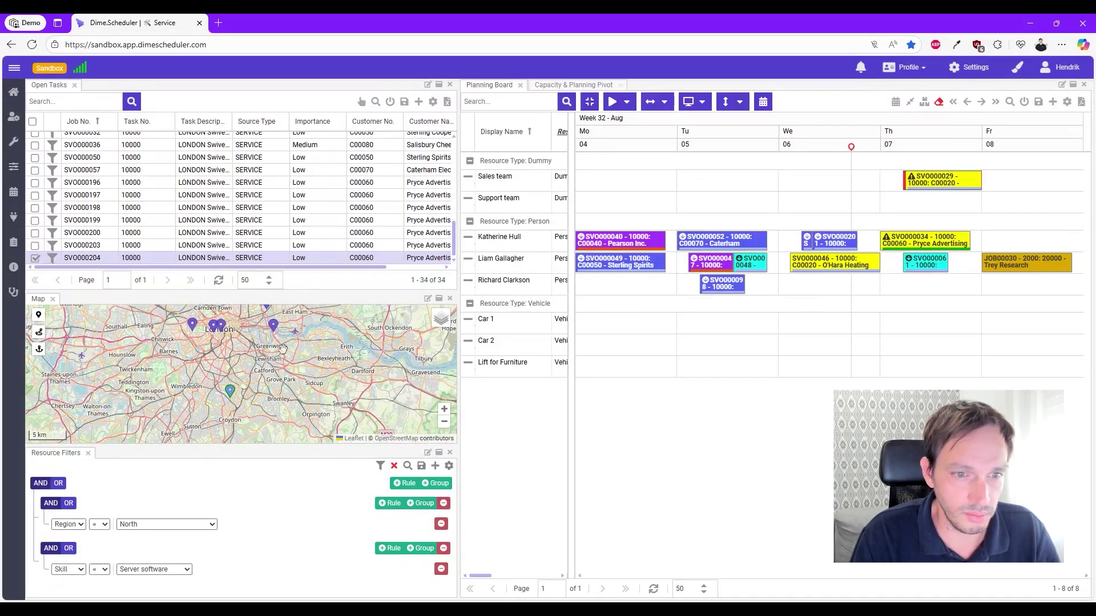
pyautogui.click(273, 328)
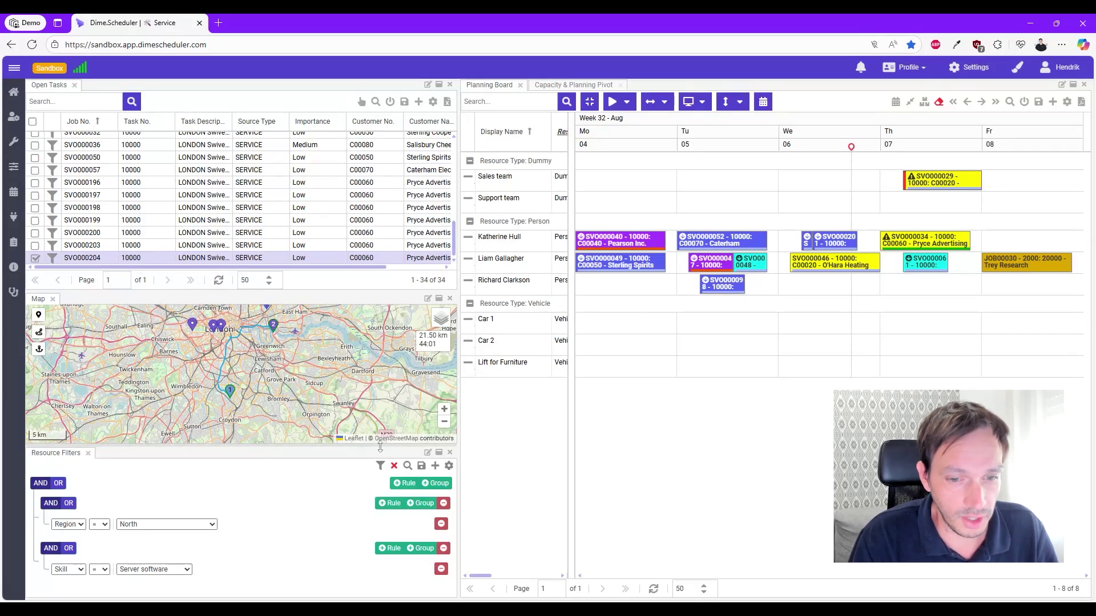
pyautogui.click(394, 467)
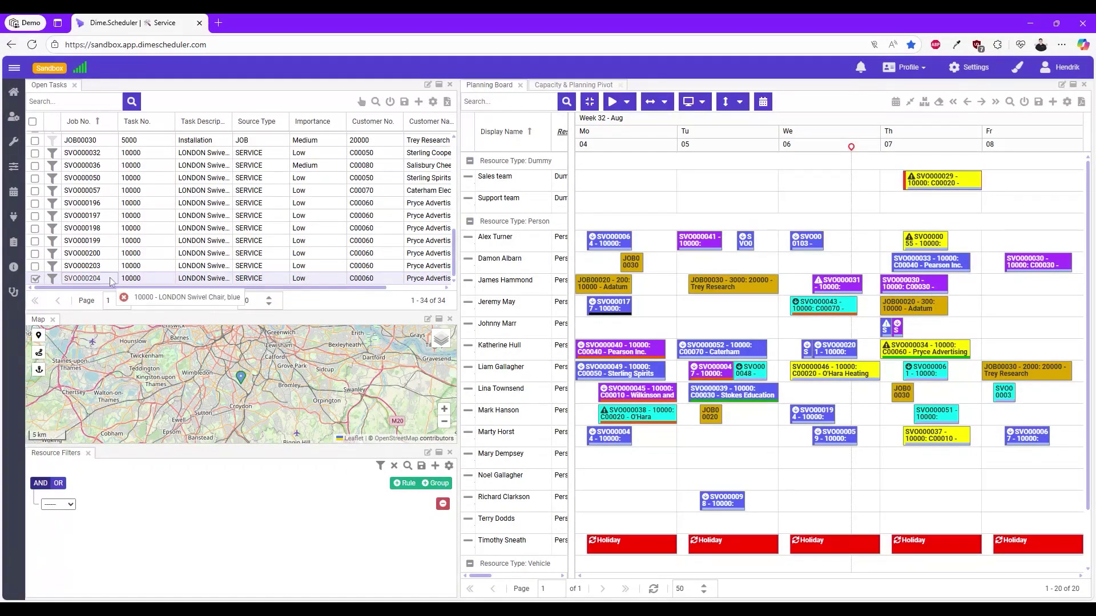
# Step: Plan the new service task on Thursday at 10:00, and return the appointment to the open tasks
pyautogui.moveTo(110, 282); pyautogui.dragTo(906, 331)
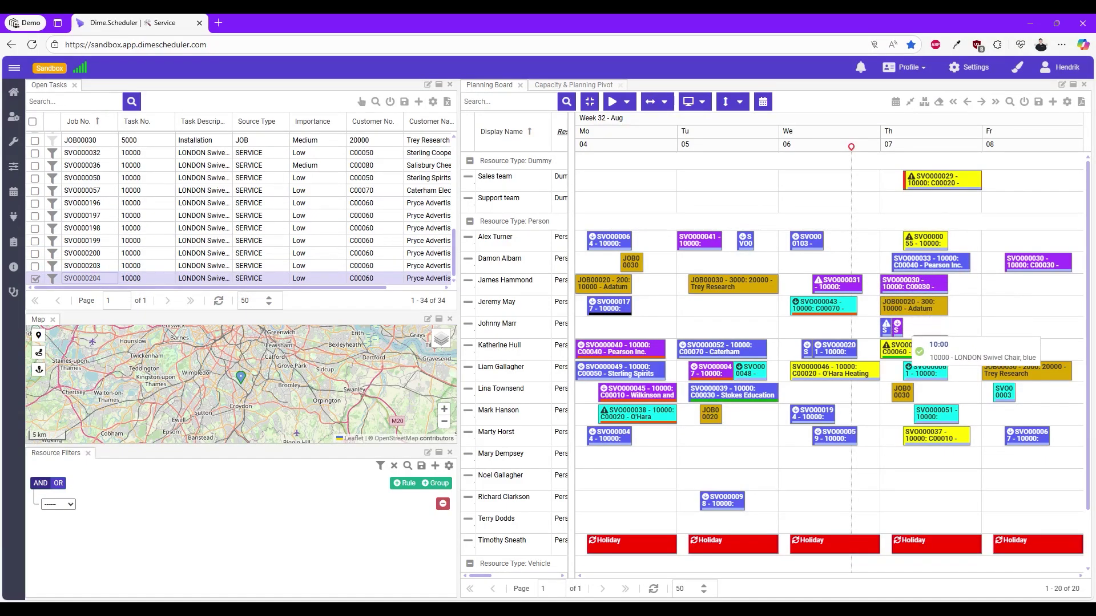
pyautogui.moveTo(907, 330); pyautogui.dragTo(907, 331)
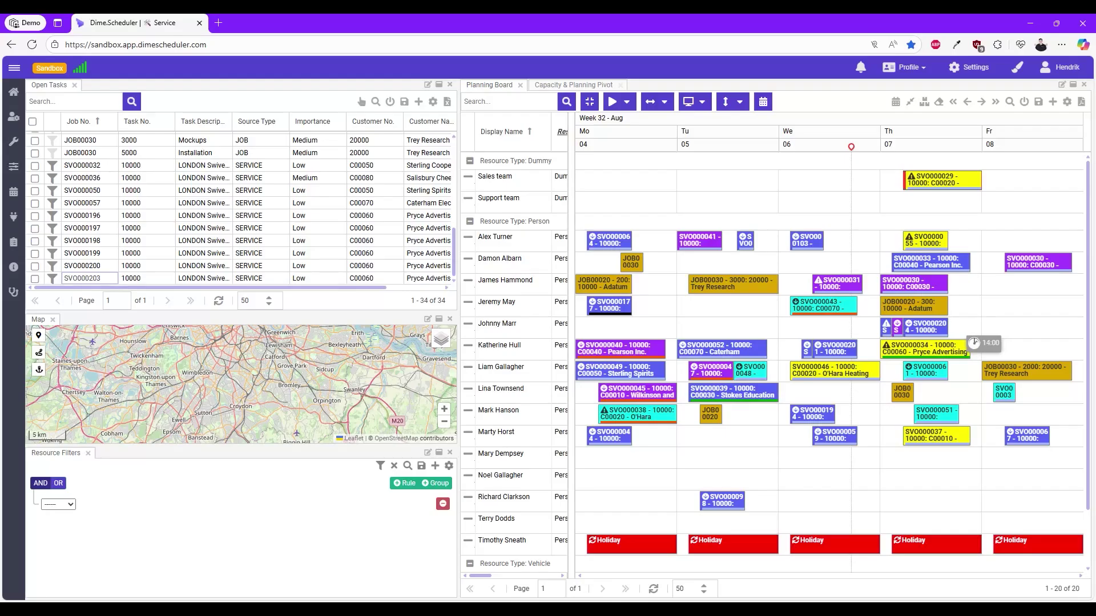
pyautogui.moveTo(942, 335)
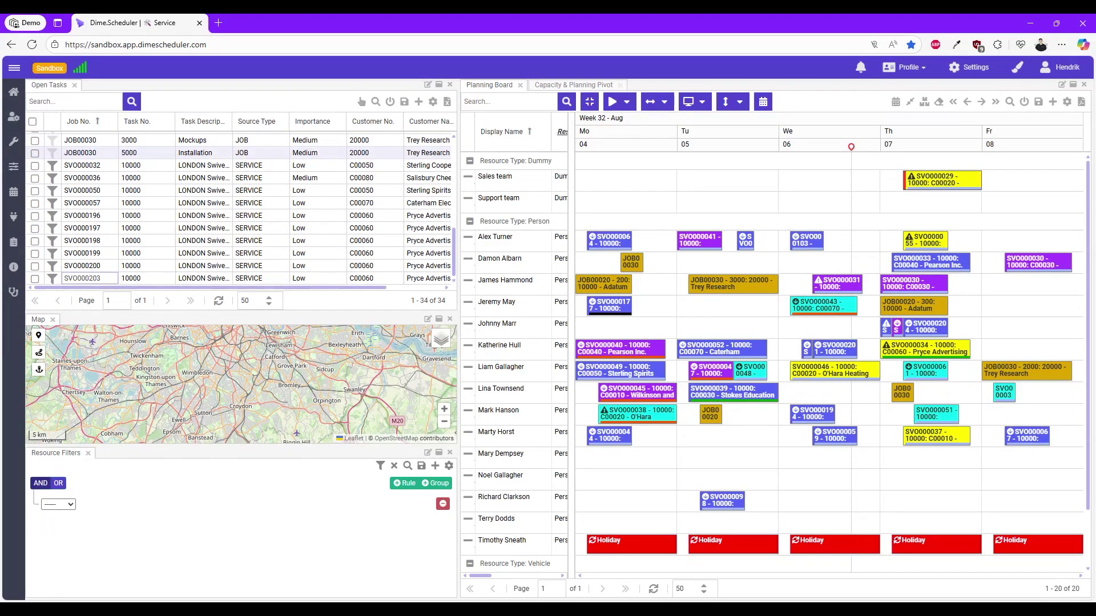
pyautogui.click(912, 335)
pyautogui.moveTo(911, 336); pyautogui.dragTo(330, 253)
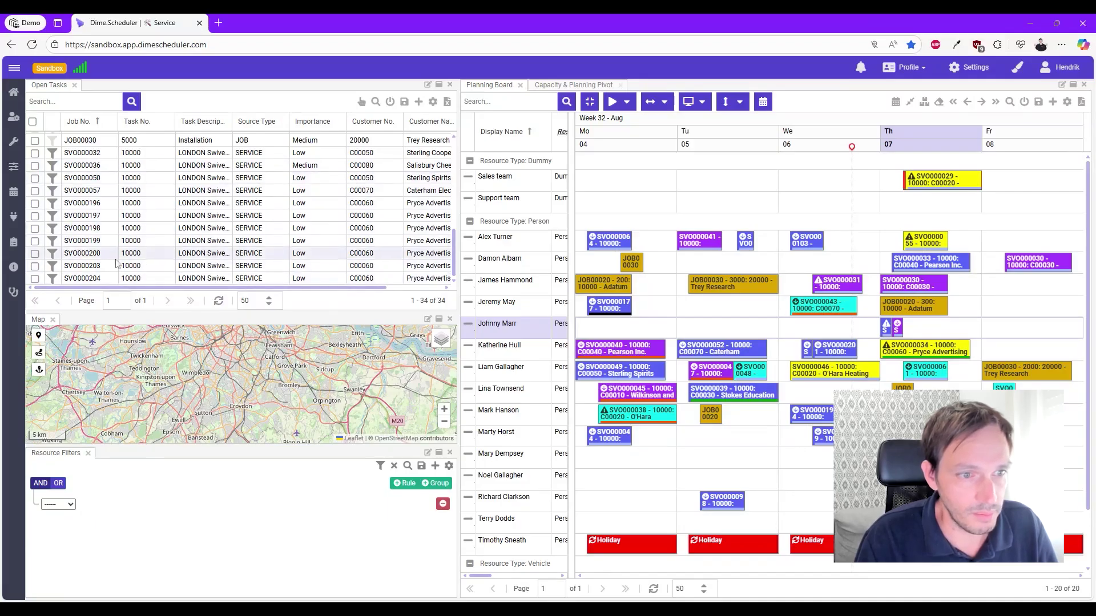
# Step: Plan the new service task on Thursday at 10:00 for the resource with two short appointments that morning
pyautogui.moveTo(103, 278); pyautogui.dragTo(907, 333)
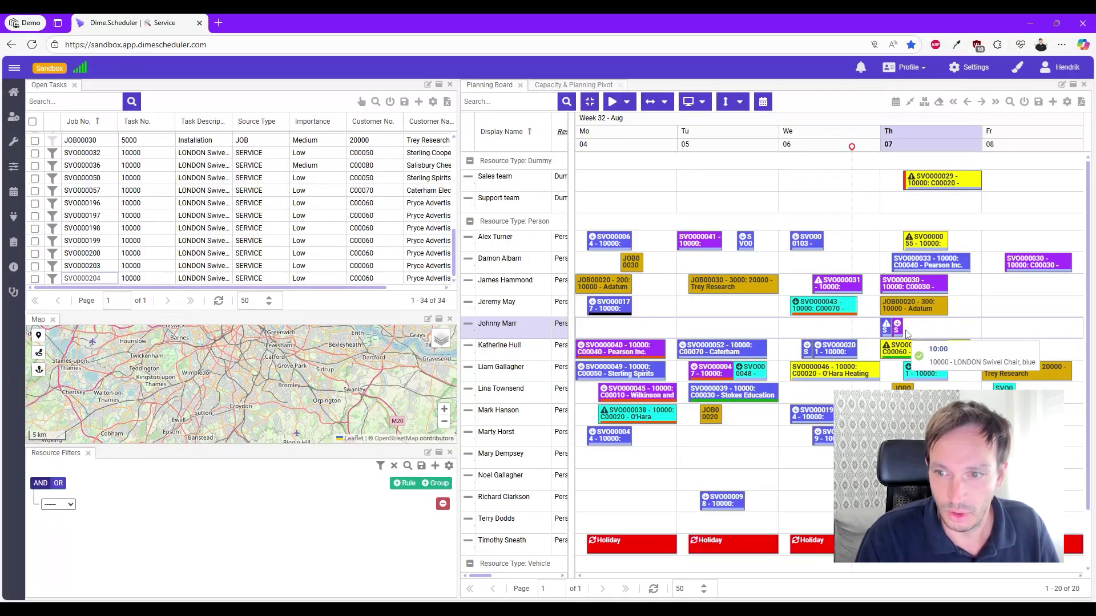
pyautogui.moveTo(906, 334); pyautogui.dragTo(907, 333)
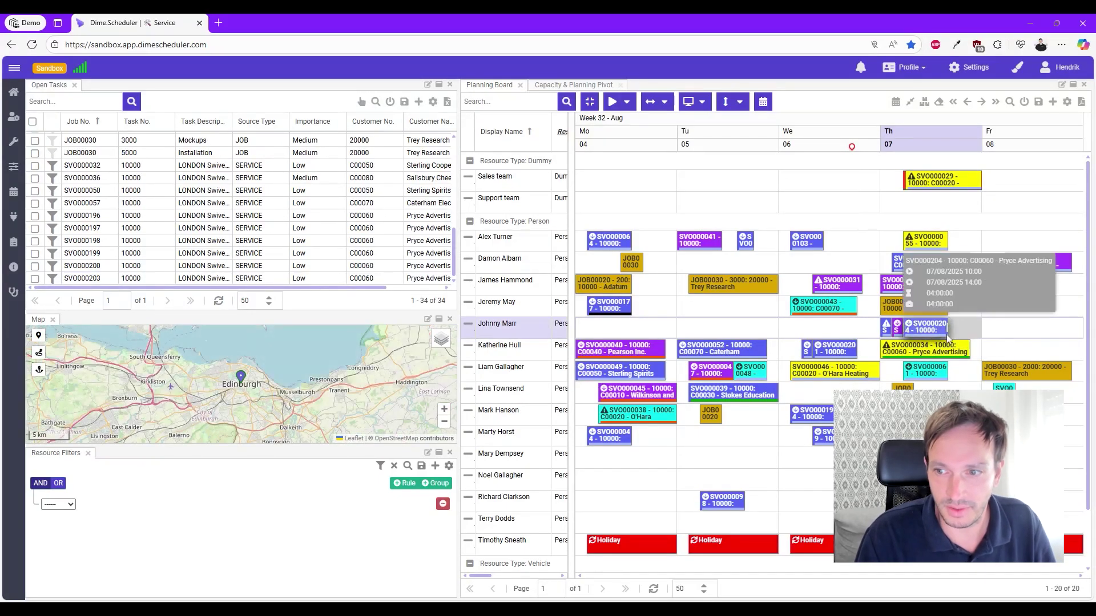
# Step: Open the newly planned appointment, review its category options, and close it without saving
pyautogui.doubleClick(924, 335)
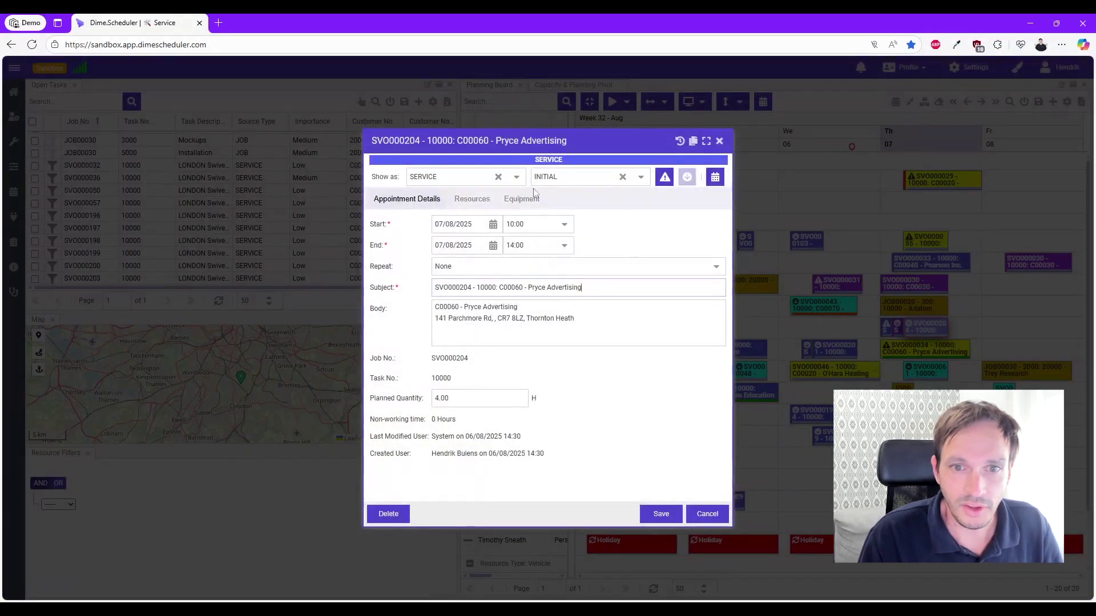
pyautogui.click(520, 180)
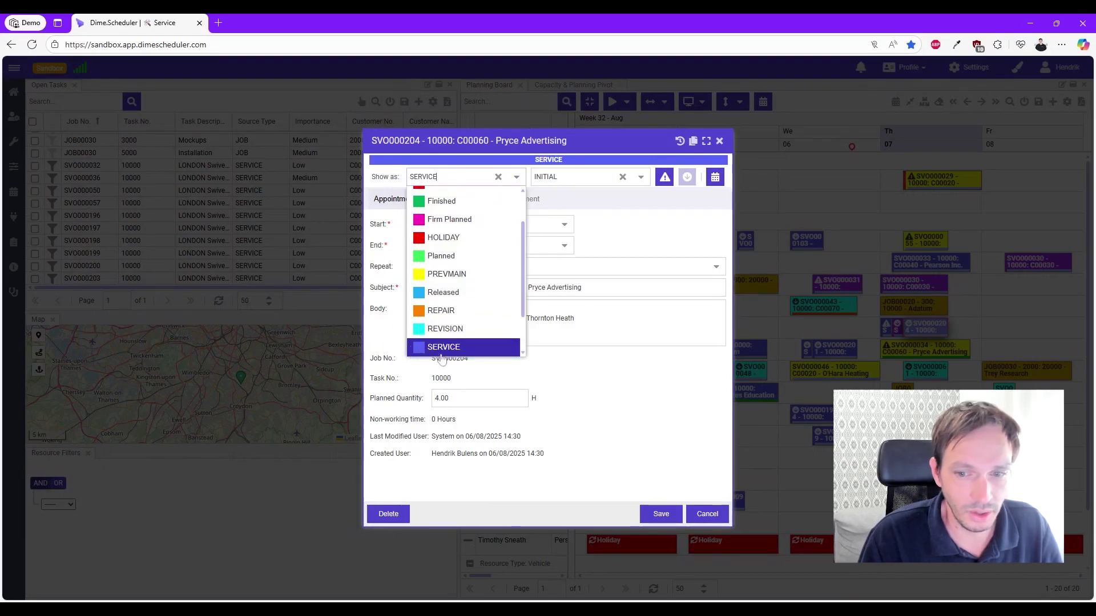
pyautogui.click(707, 514)
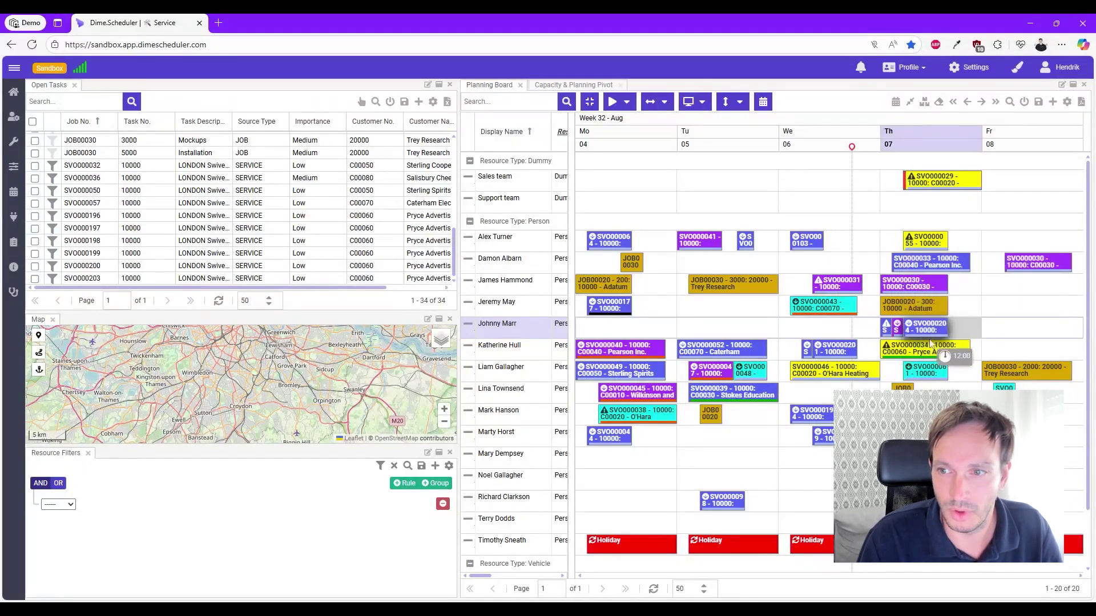
# Step: Open the Business Central service order linked to the newly planned Pryce Advertising appointment on Thursday
pyautogui.moveTo(946, 242)
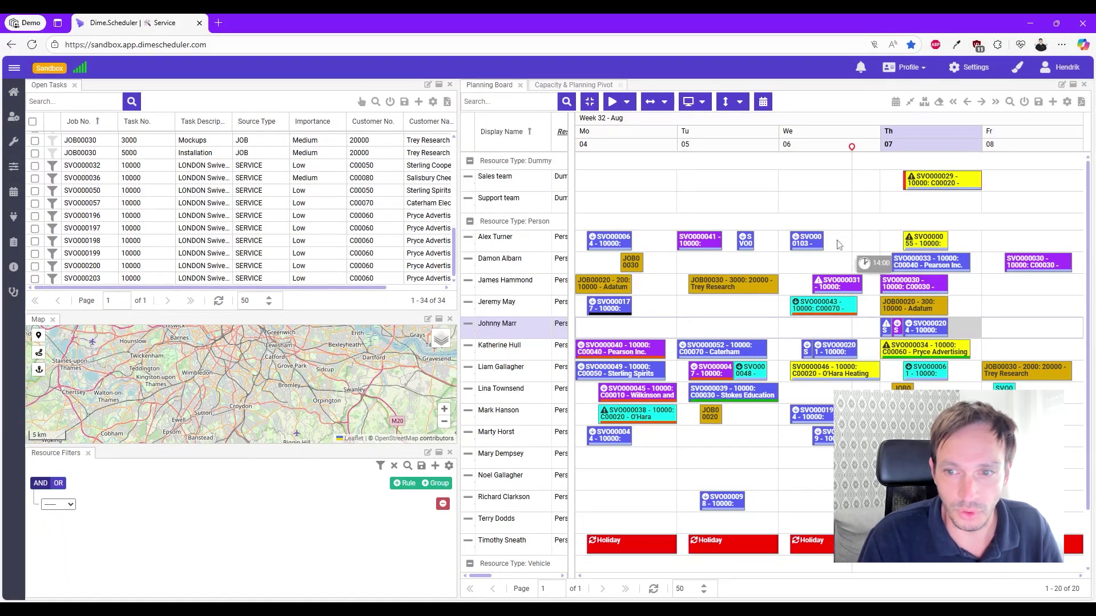
pyautogui.moveTo(938, 333)
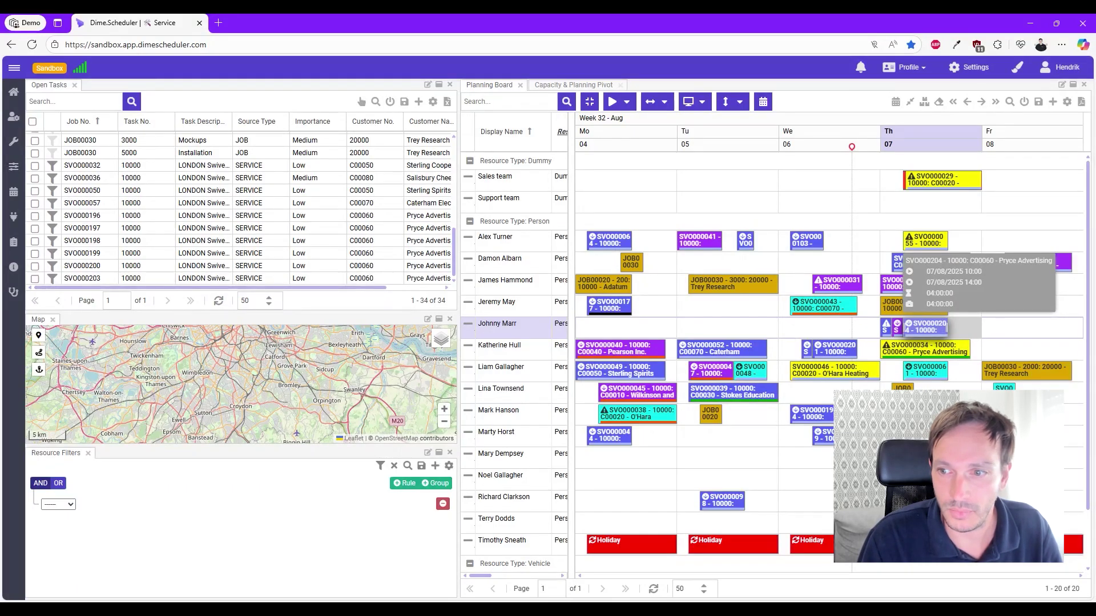
pyautogui.click(932, 332)
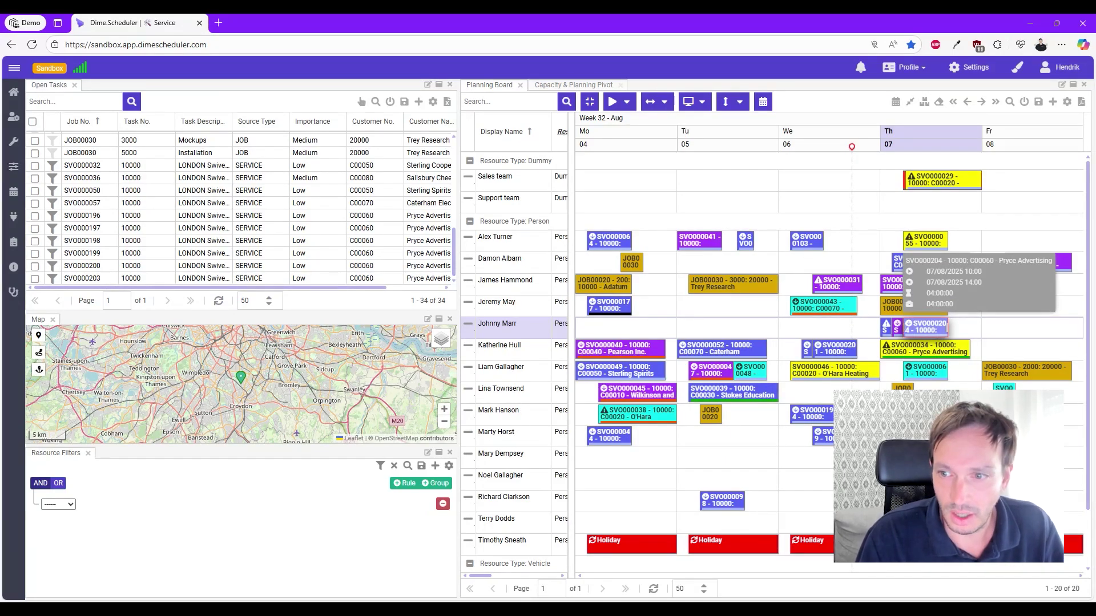
pyautogui.rightClick(930, 329)
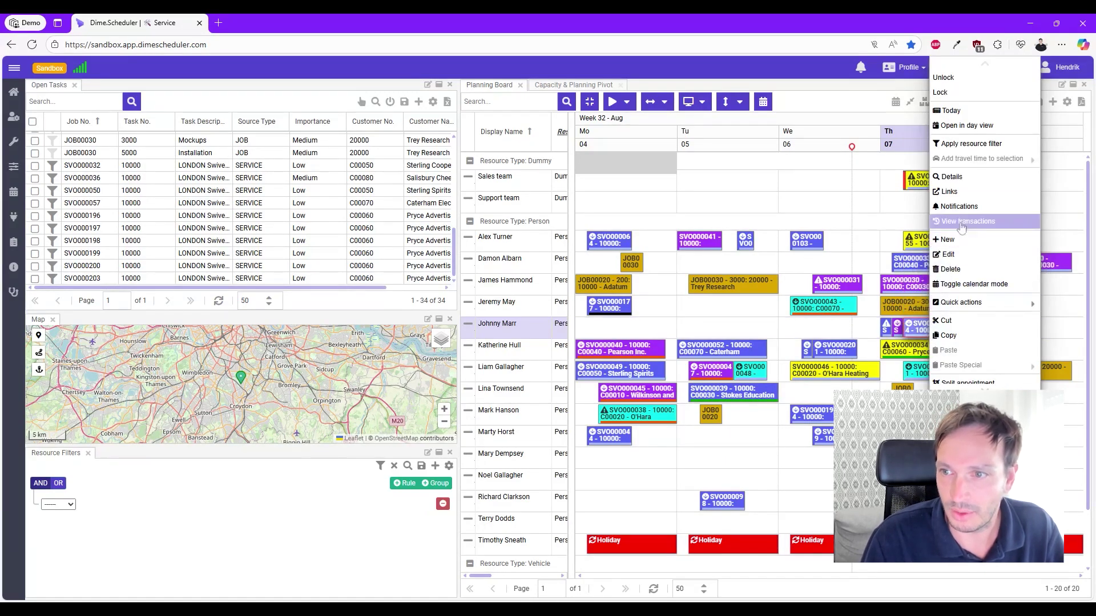
pyautogui.click(949, 191)
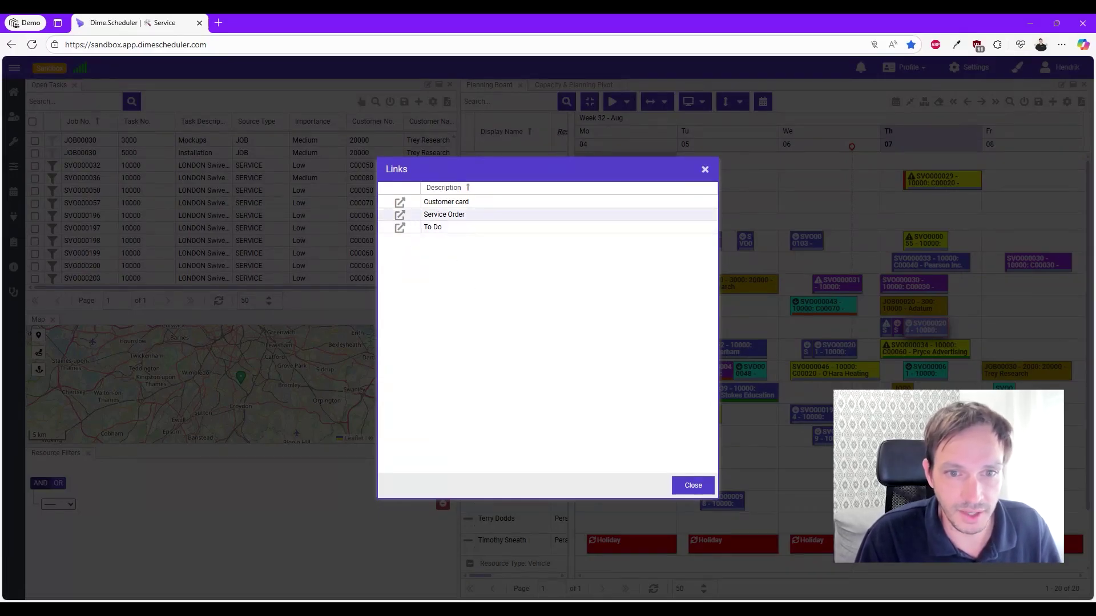
pyautogui.click(400, 215)
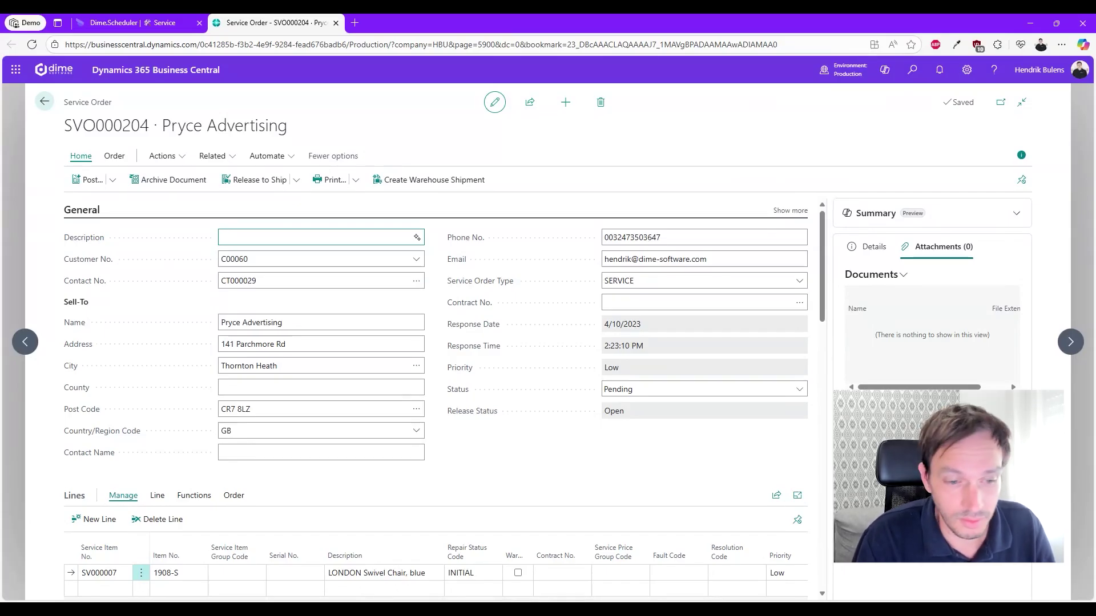
# Step: Open the resource allocations for the LONDON Swivel Chair line of the service order
pyautogui.scroll(-1, 370, 325)
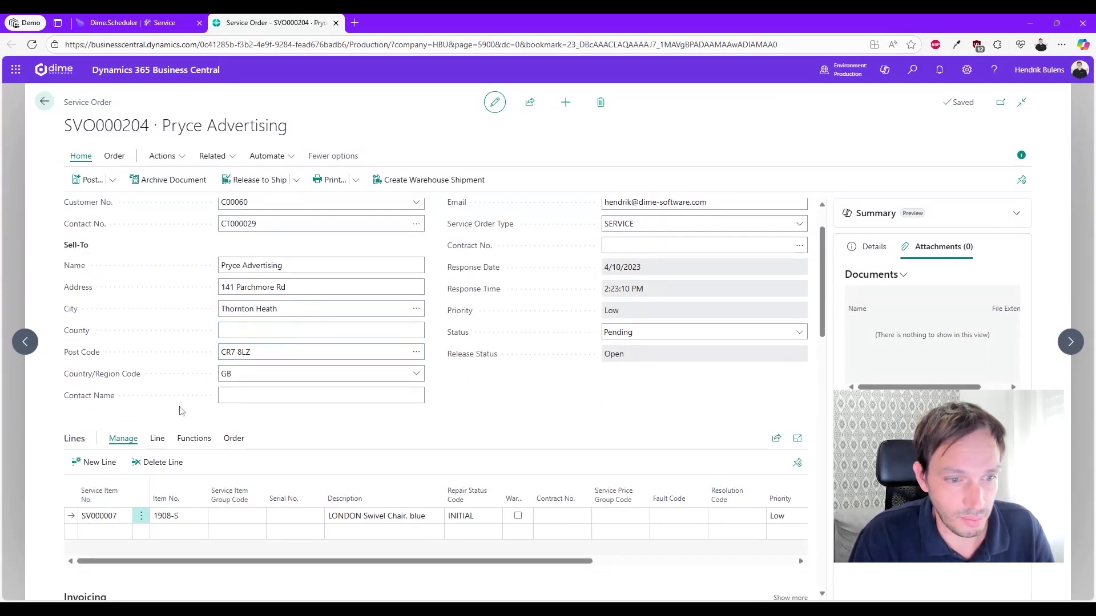
pyautogui.click(157, 439)
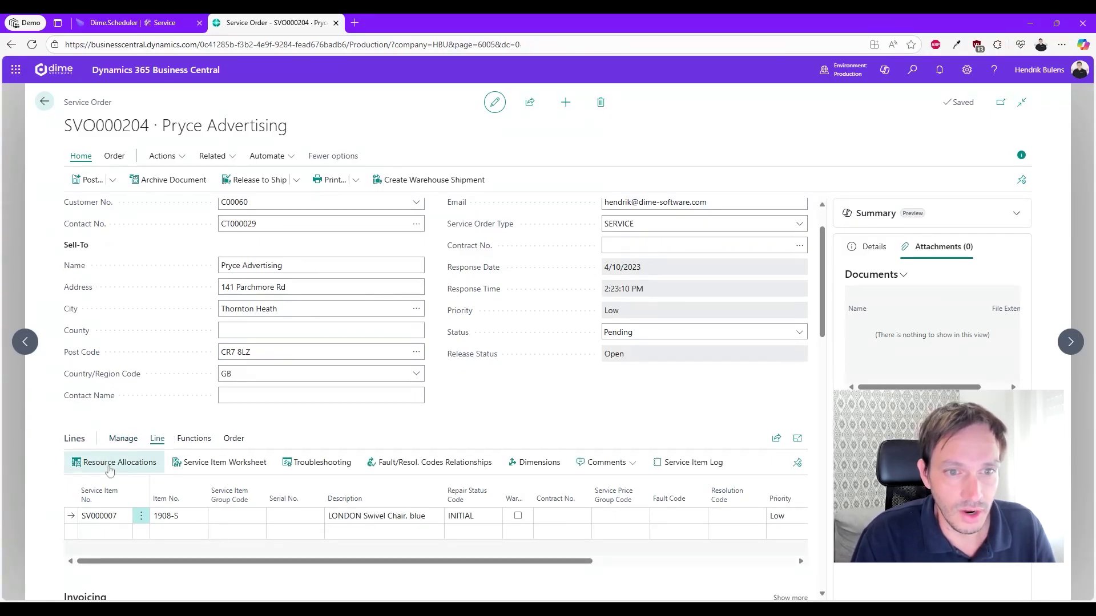
pyautogui.click(110, 464)
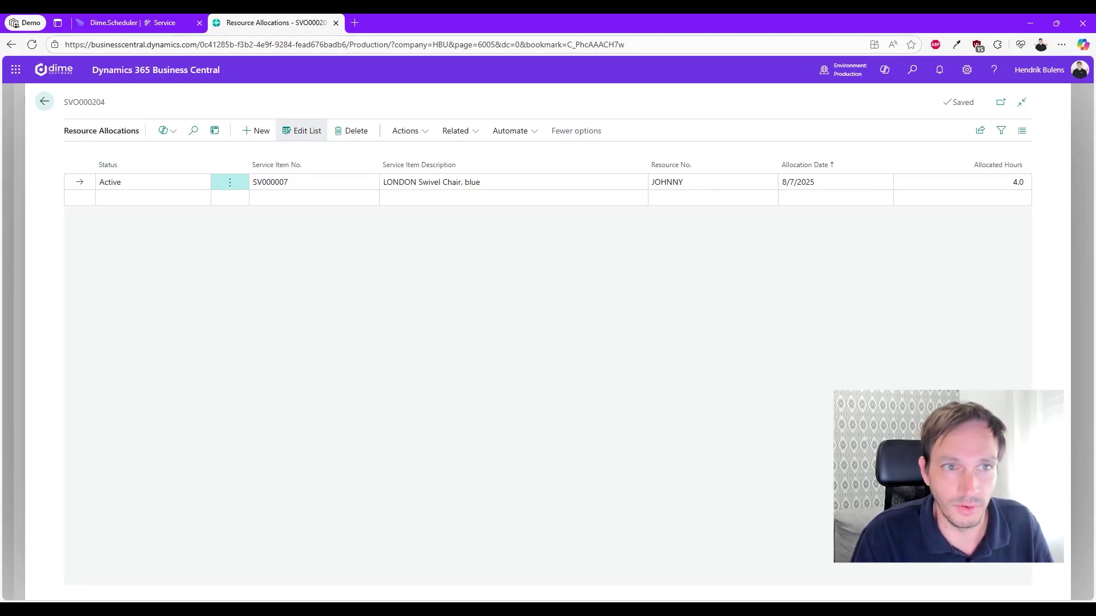
# Step: Switch to Dime.Scheduler and move the new Pryce Advertising appointment to Friday at 10:00 for the same resource
pyautogui.click(138, 26)
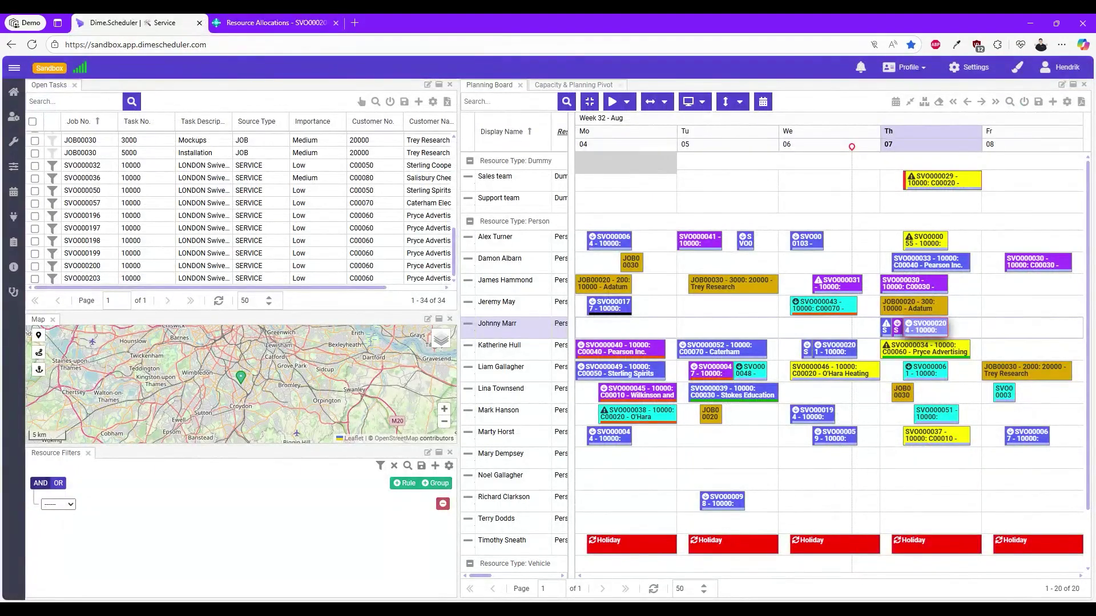
pyautogui.moveTo(925, 329)
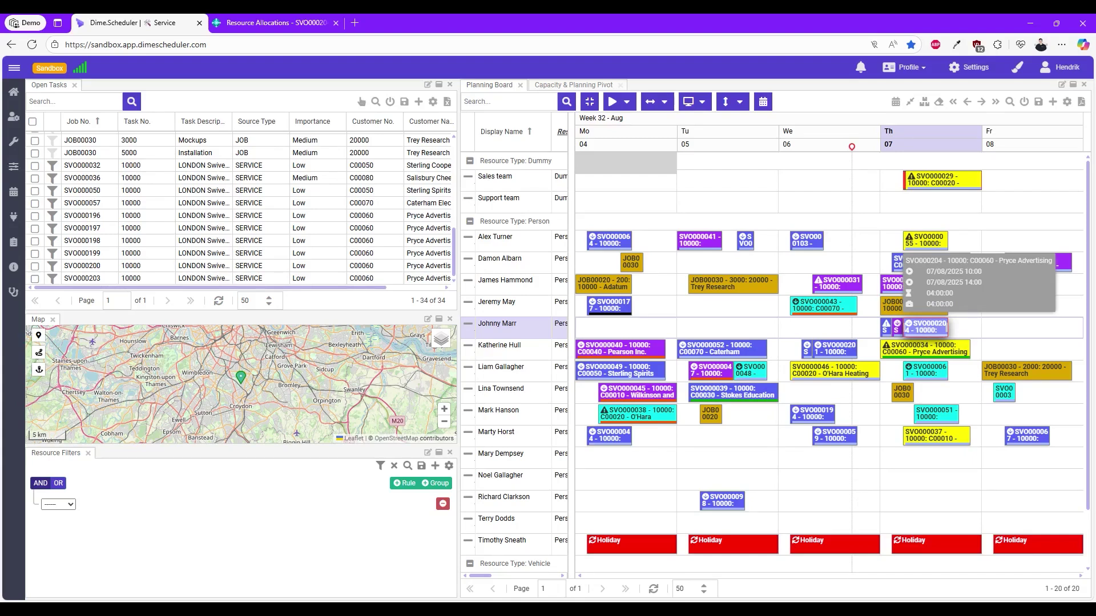
pyautogui.moveTo(925, 330); pyautogui.dragTo(1020, 331)
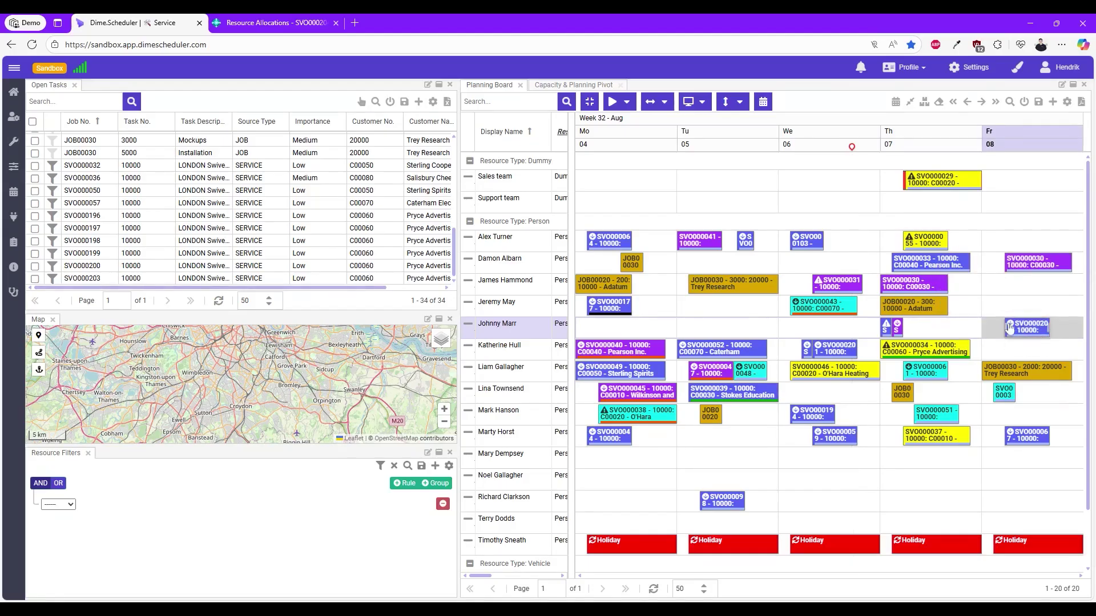
pyautogui.click(1031, 332)
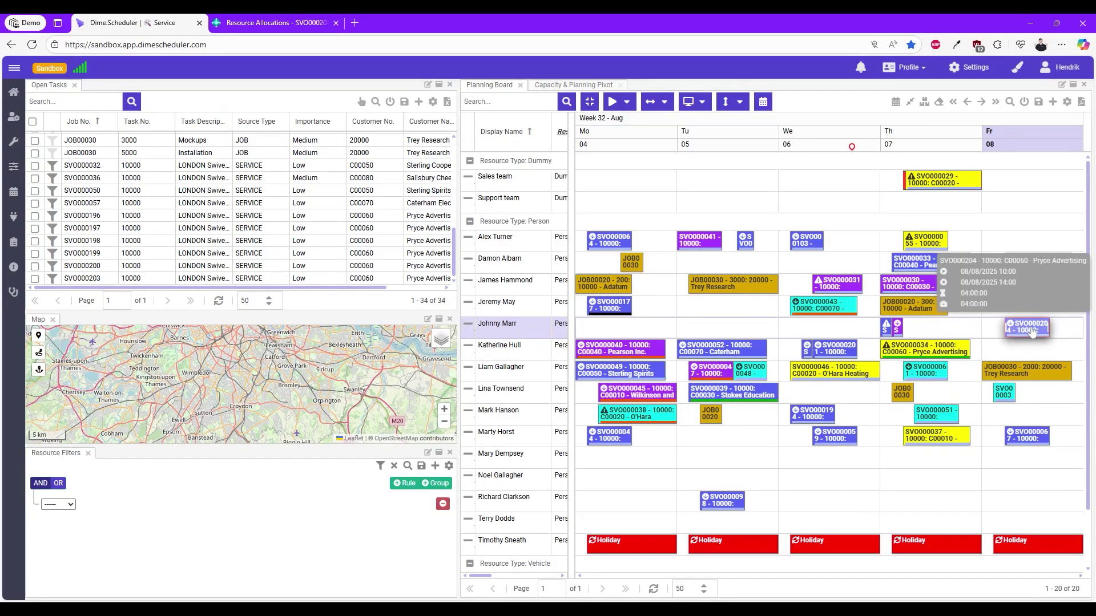
# Step: Assign the Friday appointment to the resource in the row above as well, and check the resource allocations in Business Central
pyautogui.moveTo(1031, 333); pyautogui.dragTo(1032, 309)
pyautogui.click(593, 371)
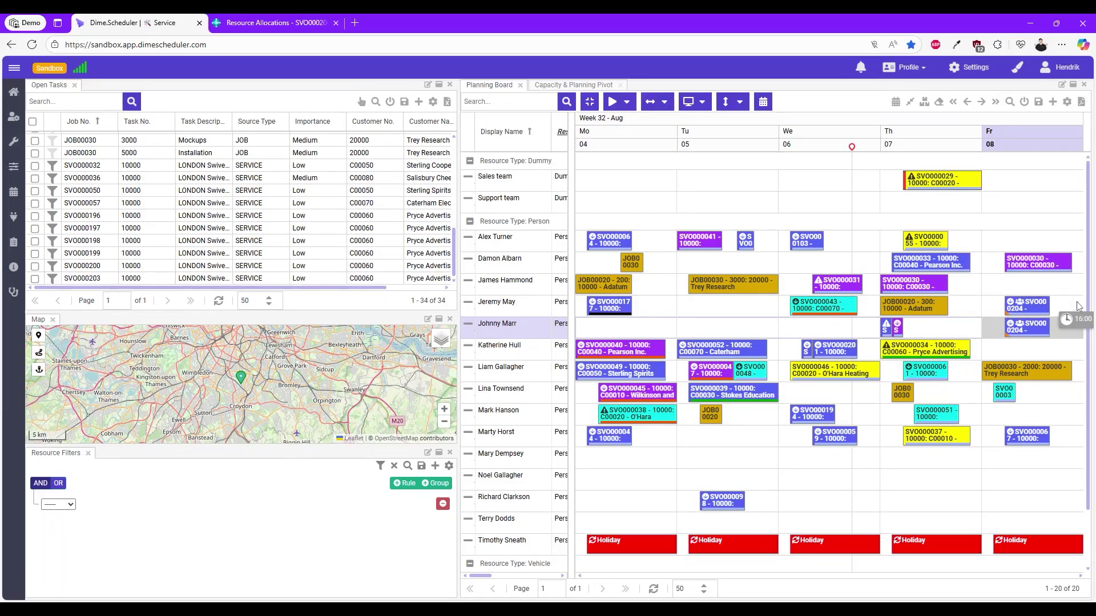
pyautogui.click(1039, 308)
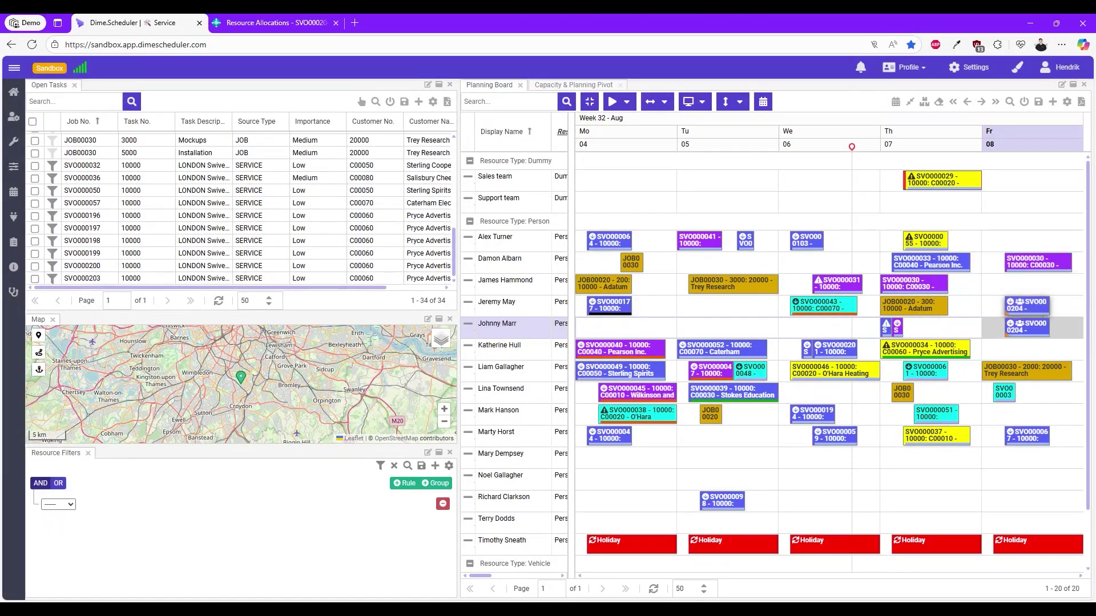
pyautogui.click(293, 27)
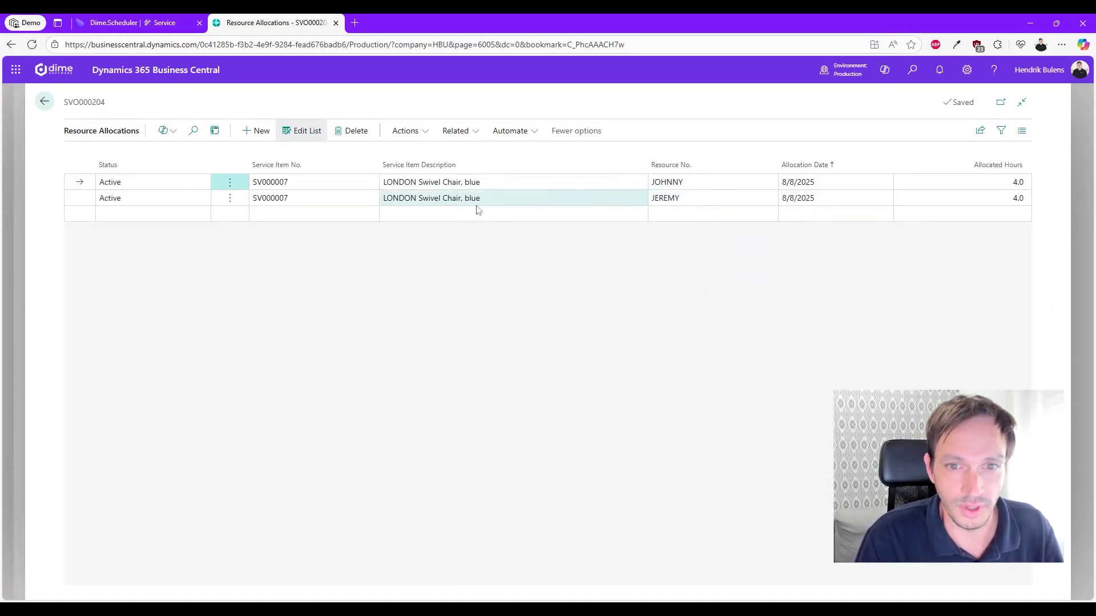
# Step: Return to the service order and open the Repair Status Code choices for the service line
pyautogui.click(45, 102)
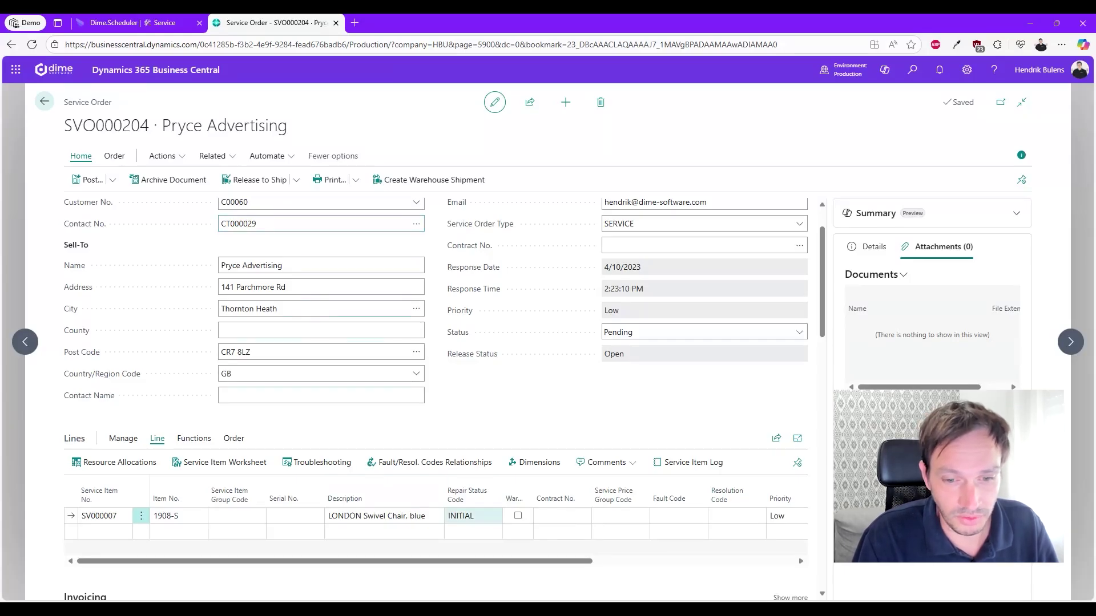
pyautogui.click(482, 515)
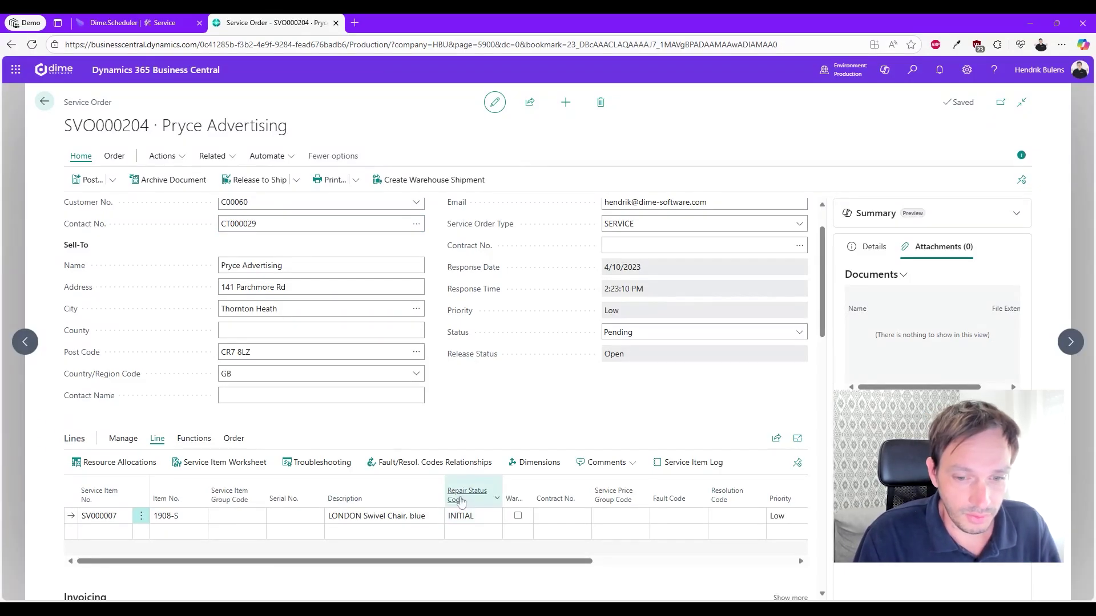
pyautogui.click(472, 516)
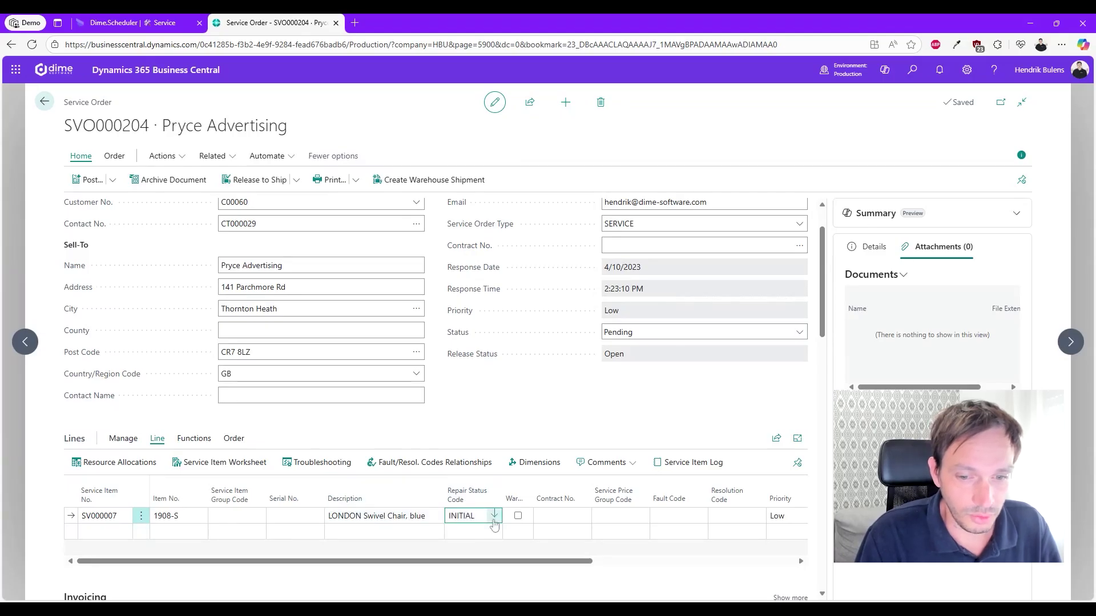
pyautogui.click(494, 516)
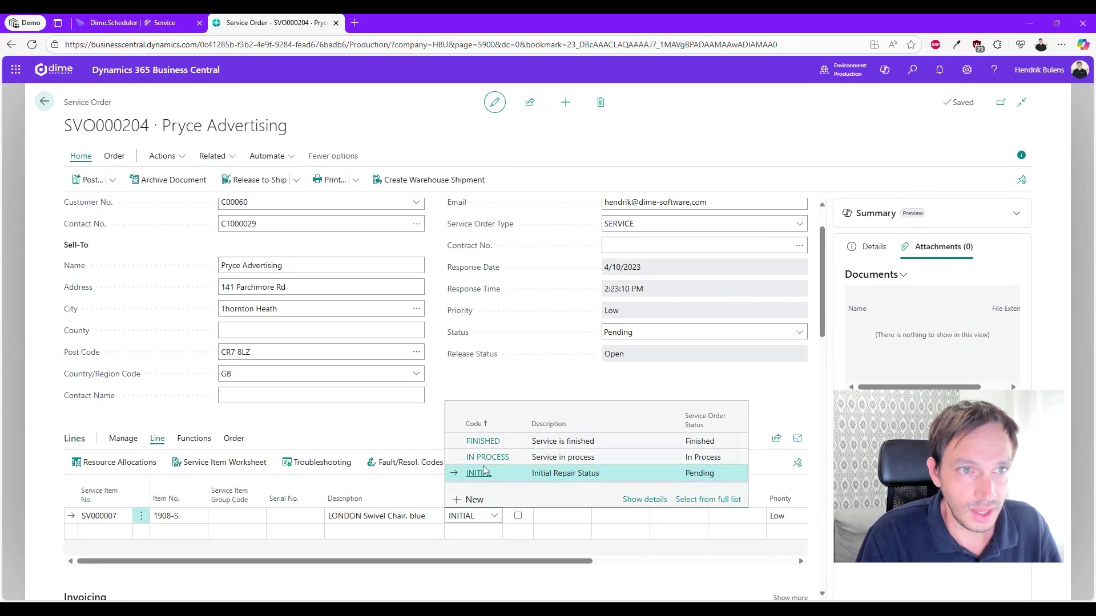
# Step: Switch to Dime.Scheduler, review the status options of the shared Friday appointment, and close it without saving
pyautogui.click(137, 22)
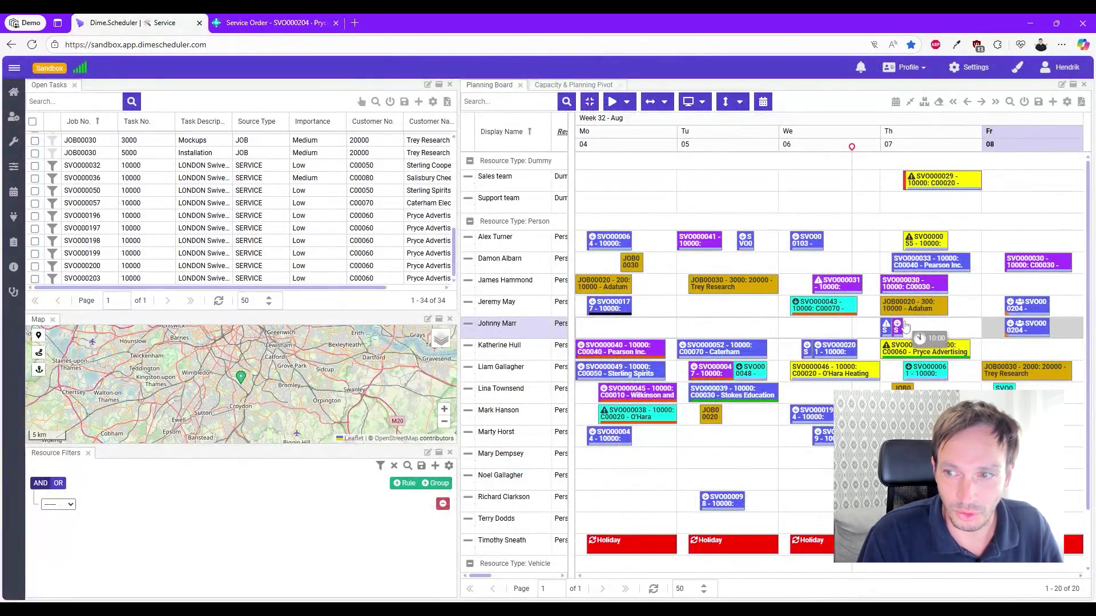
pyautogui.doubleClick(1013, 329)
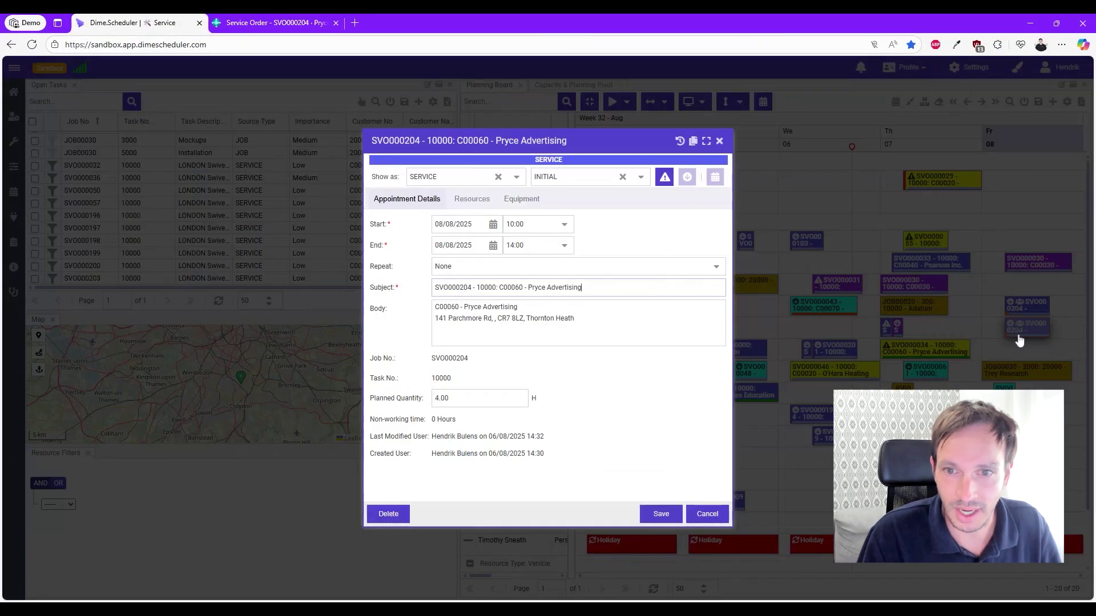
pyautogui.click(641, 178)
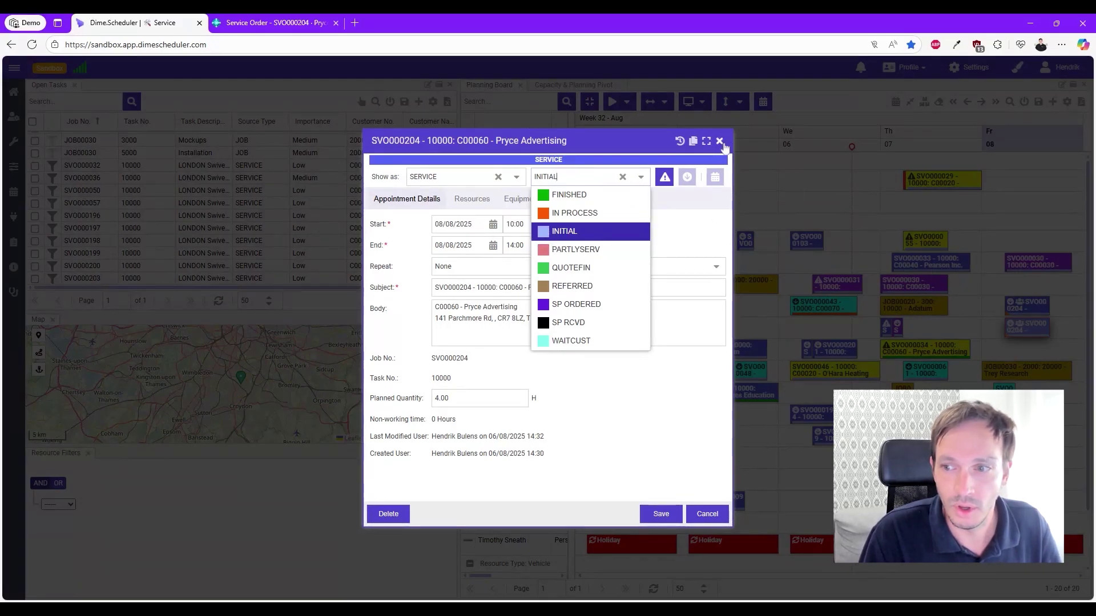
pyautogui.click(719, 140)
# Step: Switch to Business Central and set the service line's Repair Status Code to IN PROCESS
pyautogui.click(274, 23)
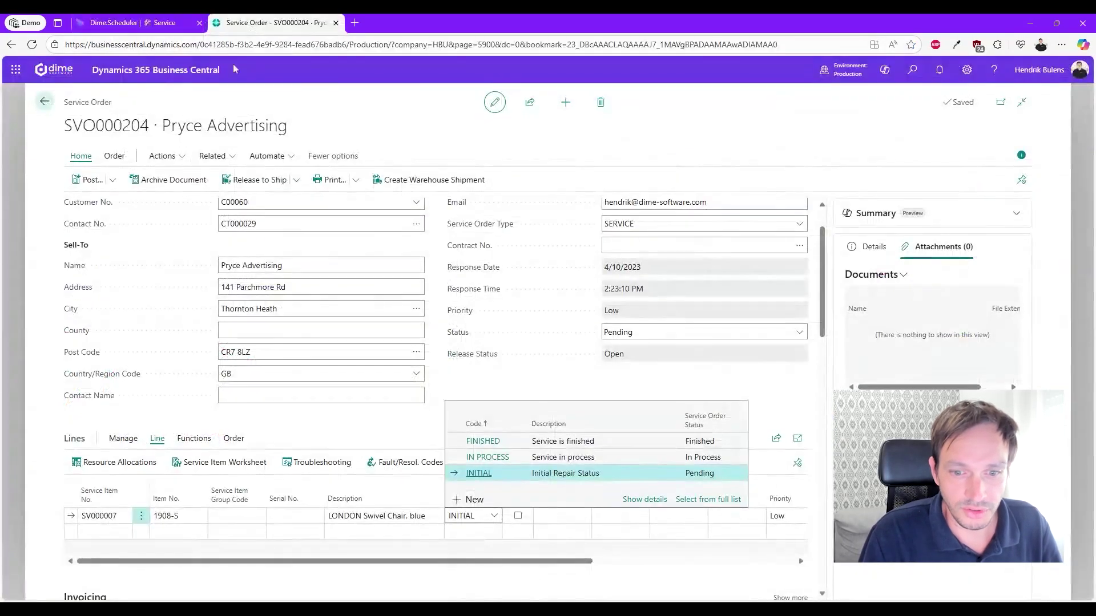
pyautogui.click(482, 457)
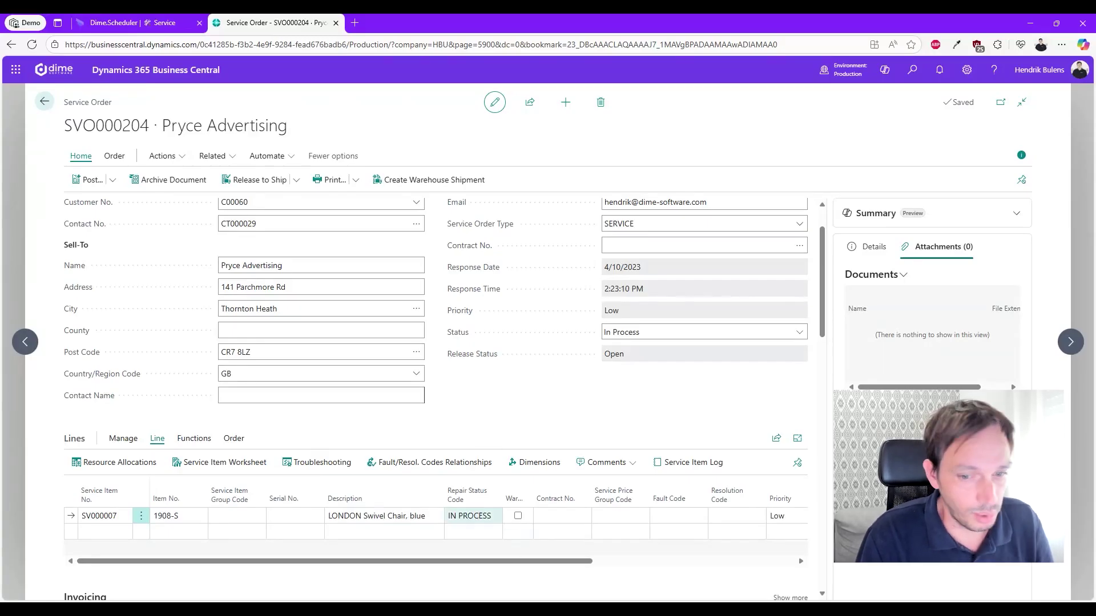
# Step: Switch to Dime.Scheduler, check the status of the shared Friday appointment in its details, and close it without saving
pyautogui.click(176, 24)
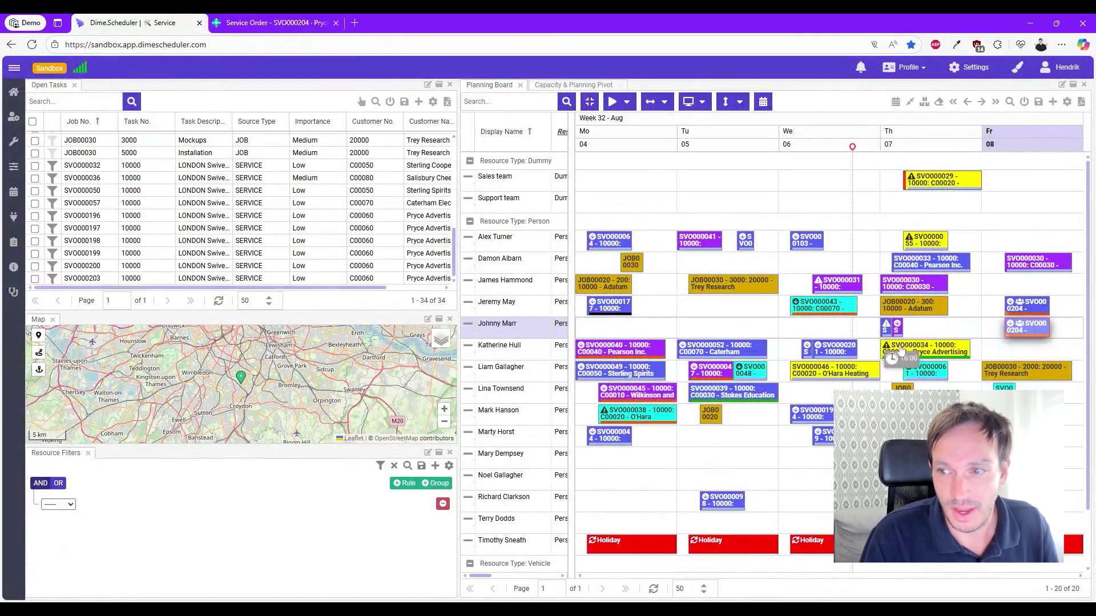
pyautogui.click(1060, 350)
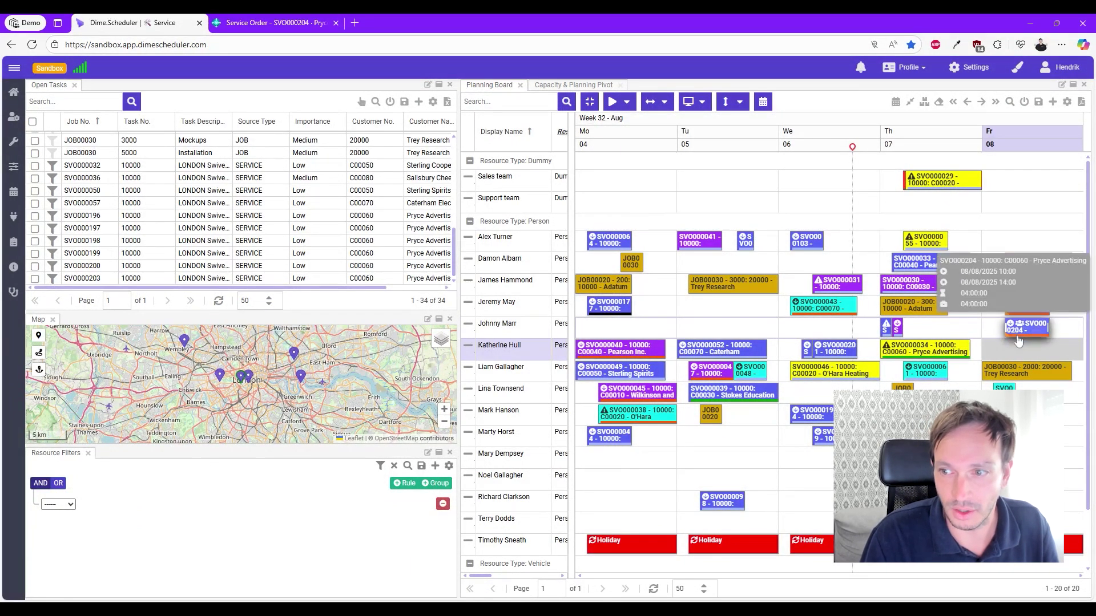
pyautogui.click(1022, 337)
pyautogui.doubleClick(1021, 338)
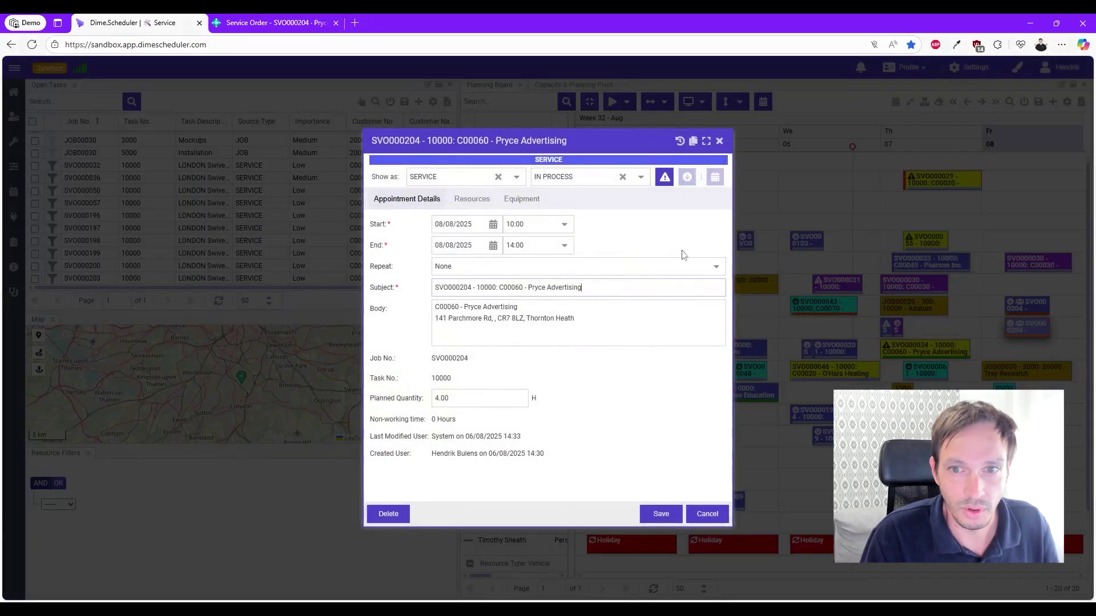
pyautogui.click(637, 178)
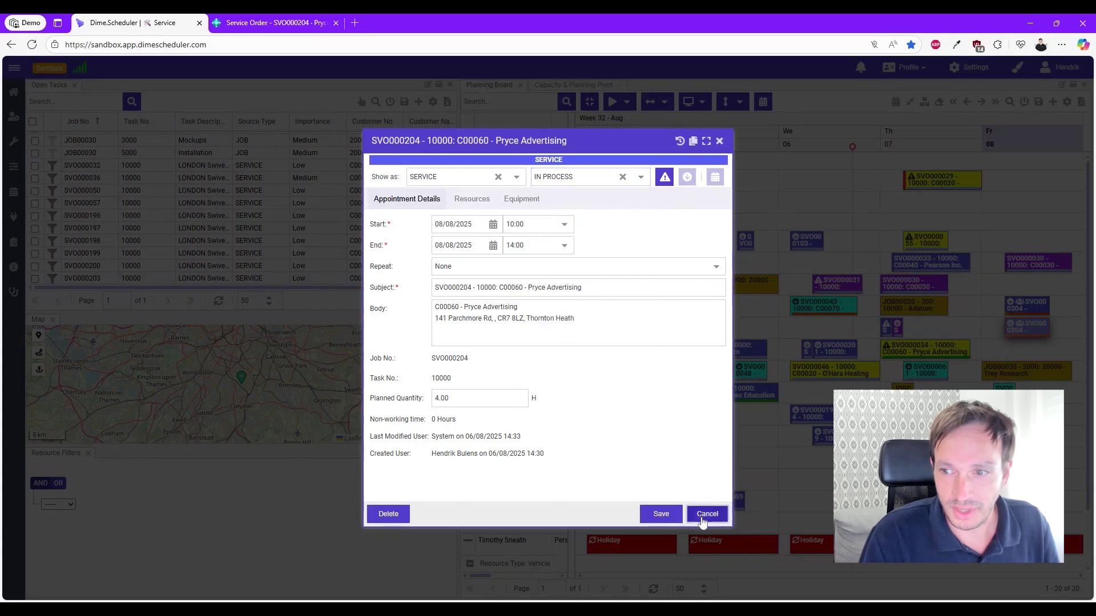
pyautogui.click(707, 514)
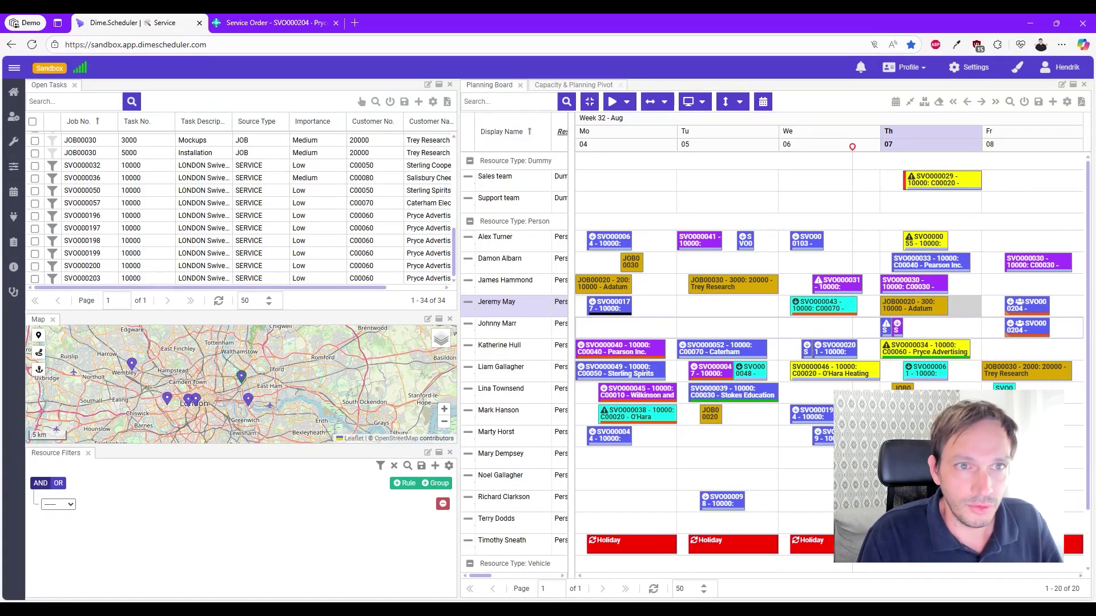
pyautogui.click(274, 23)
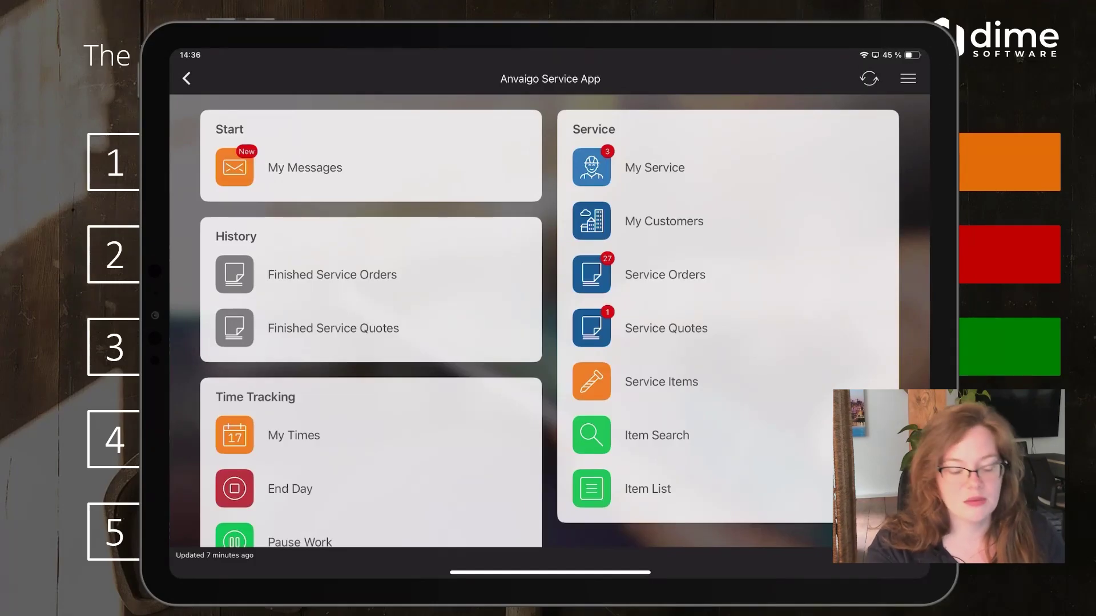
# Step: Open My Service in the Anvaigo Service App, start navigation to the Deerfield Graphics Company job, and return to the app
pyautogui.click(655, 167)
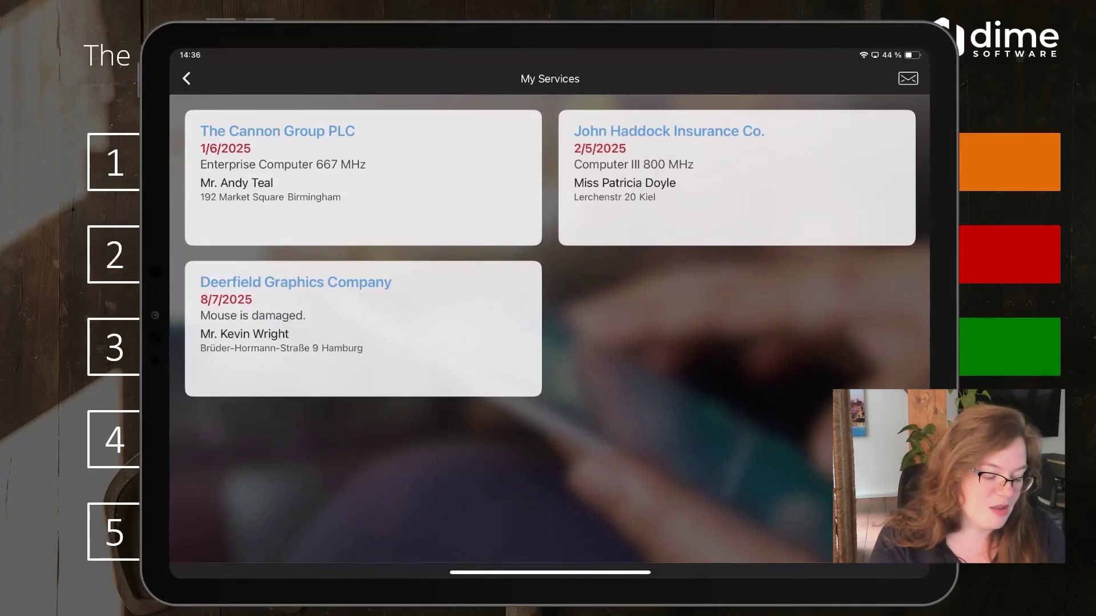
pyautogui.moveTo(485, 329); pyautogui.dragTo(389, 329)
pyautogui.click(518, 329)
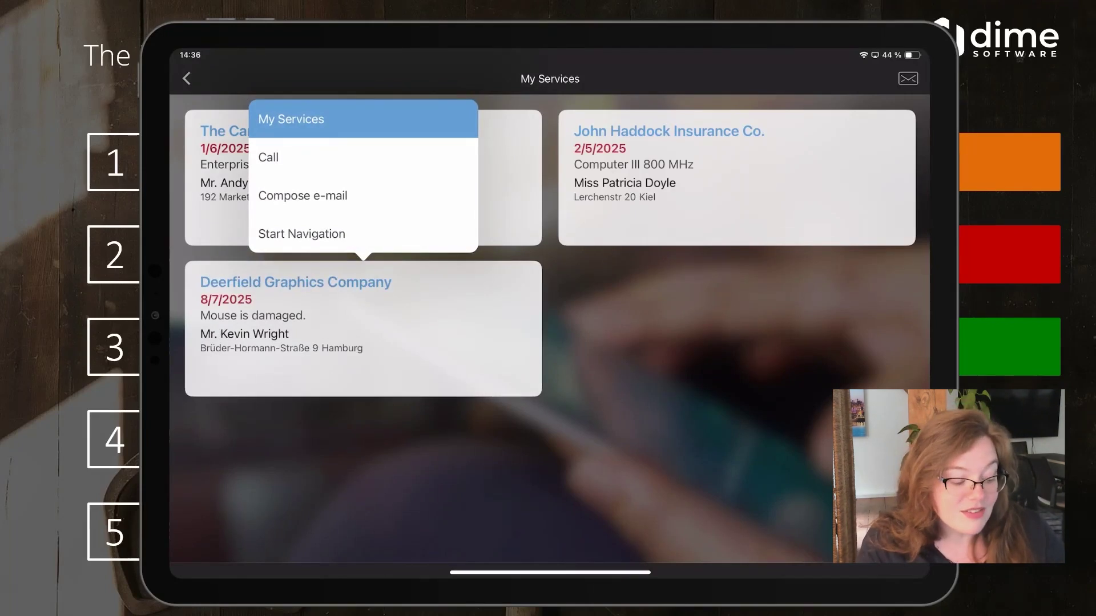
pyautogui.click(301, 234)
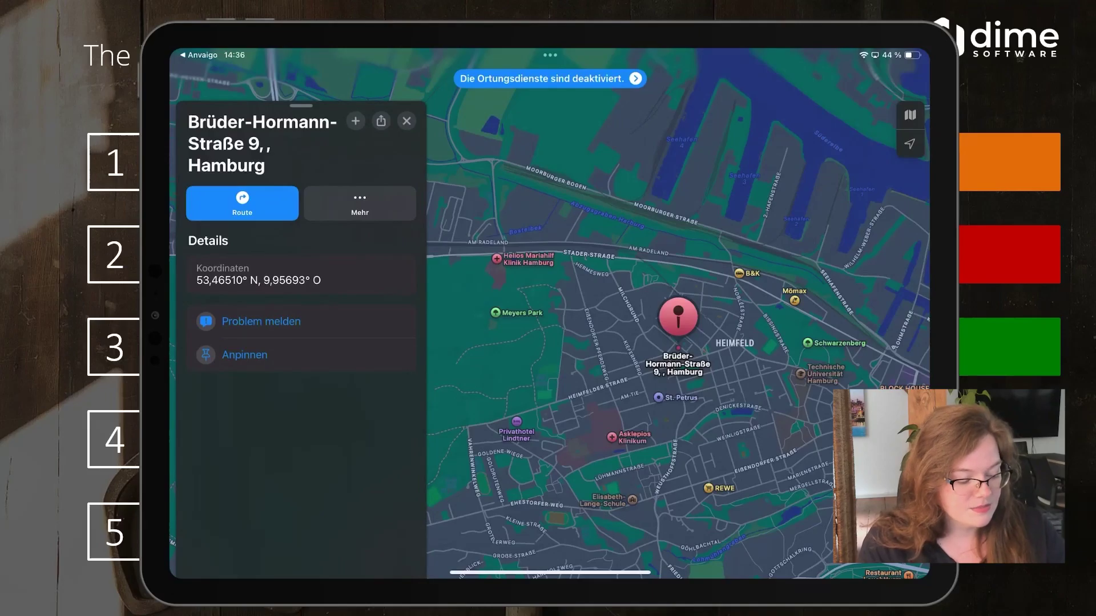
pyautogui.click(200, 55)
# Step: Open the Deerfield Graphics Company service order line from My Services and start work on it
pyautogui.moveTo(468, 329); pyautogui.dragTo(380, 329)
pyautogui.click(497, 330)
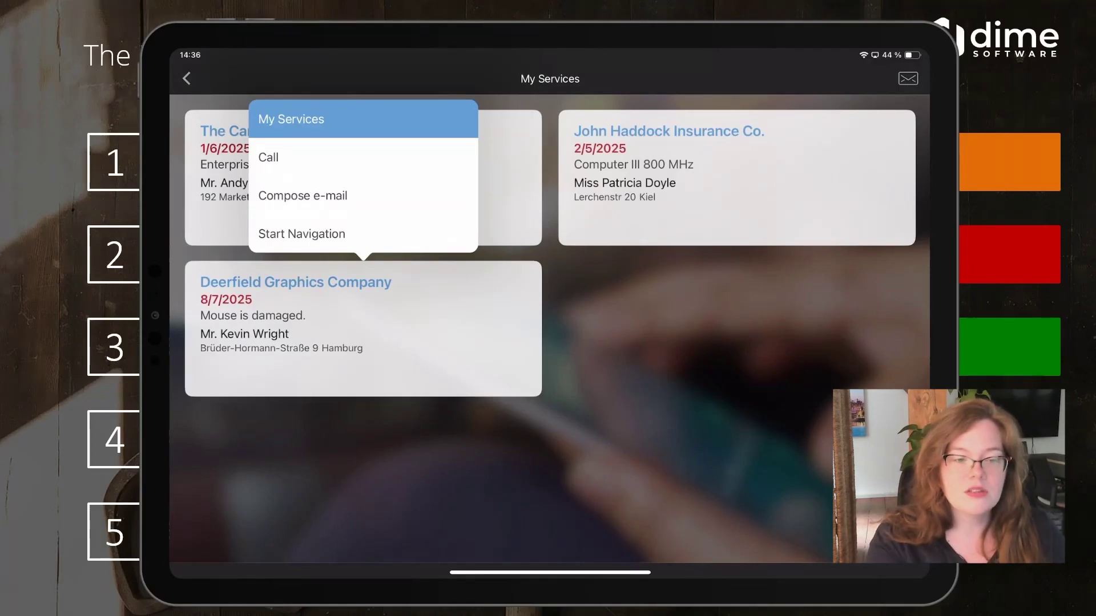
pyautogui.click(323, 477)
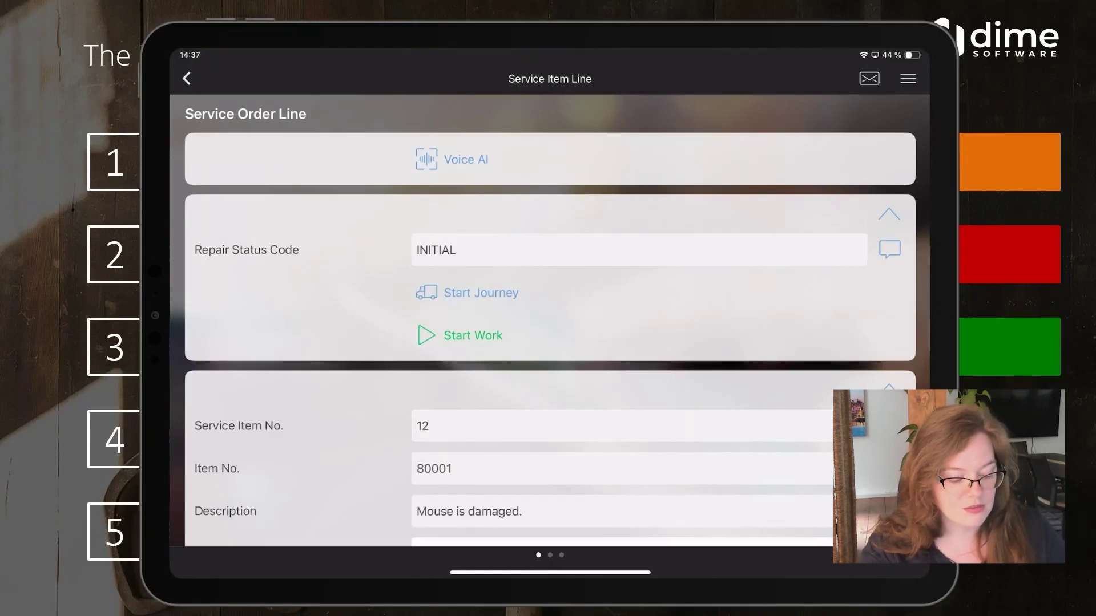
pyautogui.click(473, 335)
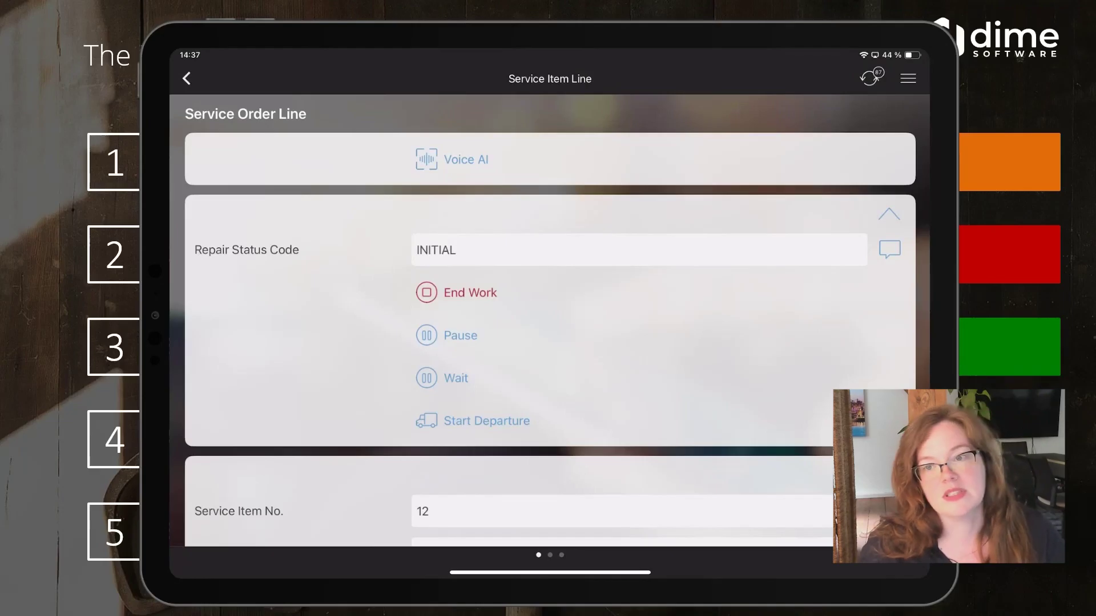
# Step: Review the service item line's item details, picture and hours options, checklist, signature and worksheet sections
pyautogui.scroll(-5, 548, 319)
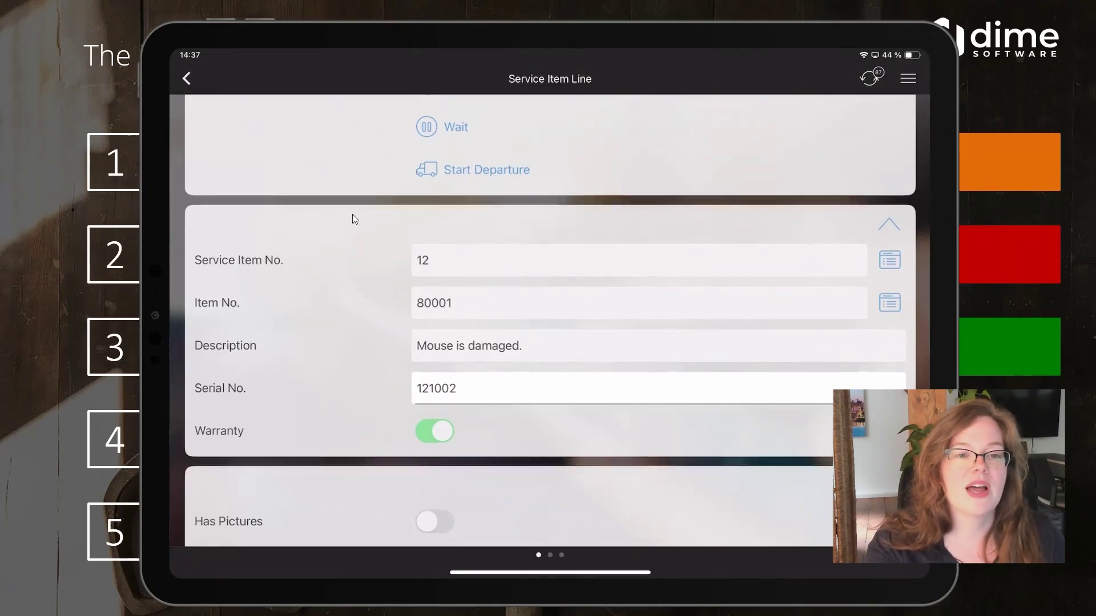
pyautogui.scroll(-2, 330, 214)
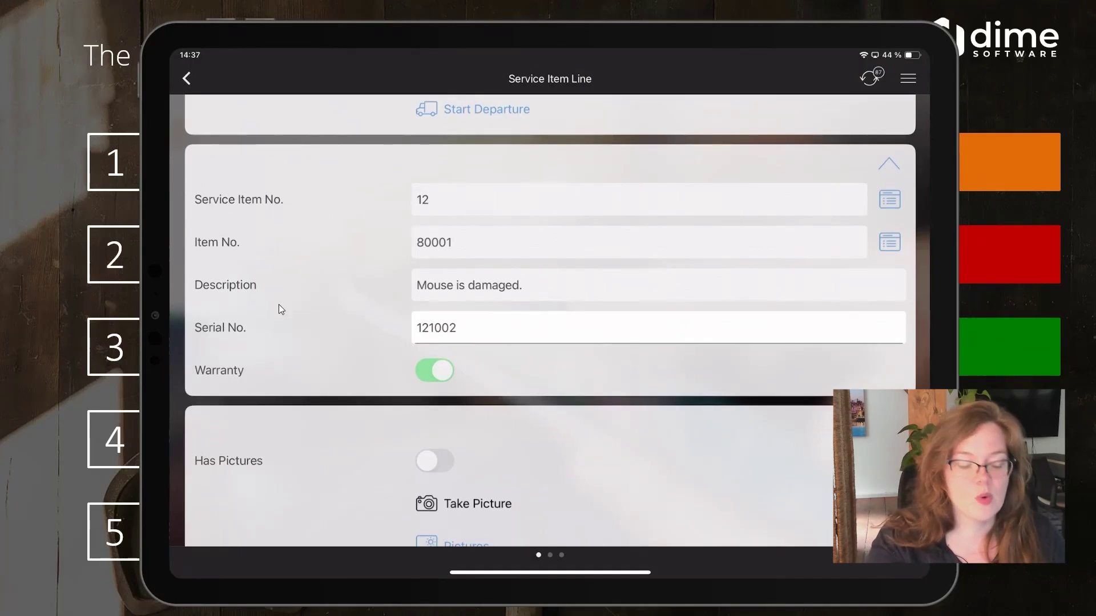
pyautogui.scroll(-3, 279, 304)
pyautogui.scroll(-2, 278, 310)
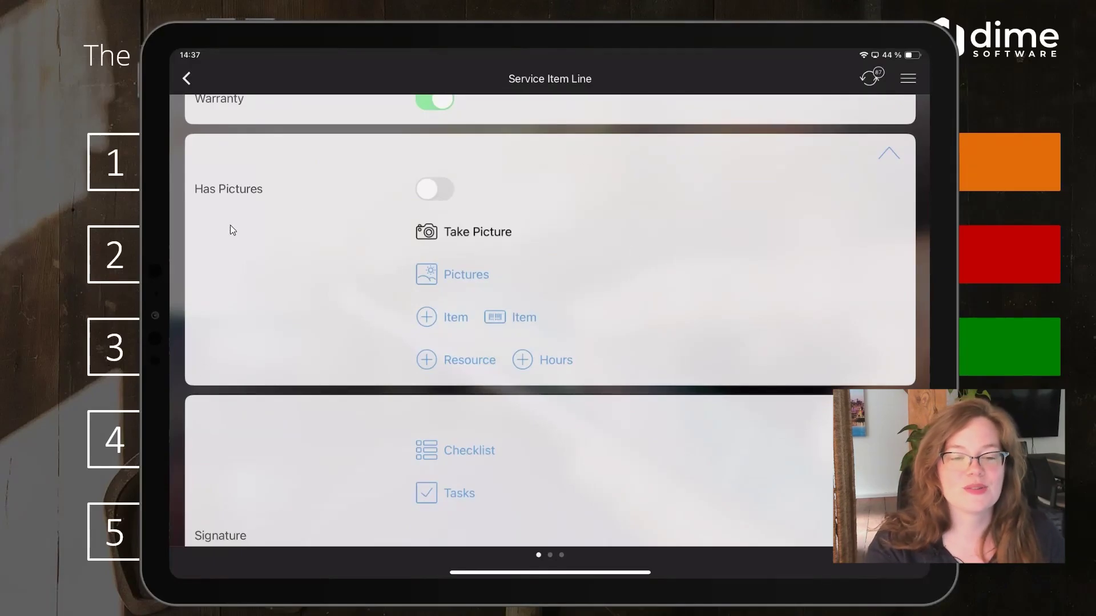
pyautogui.scroll(-4, 233, 229)
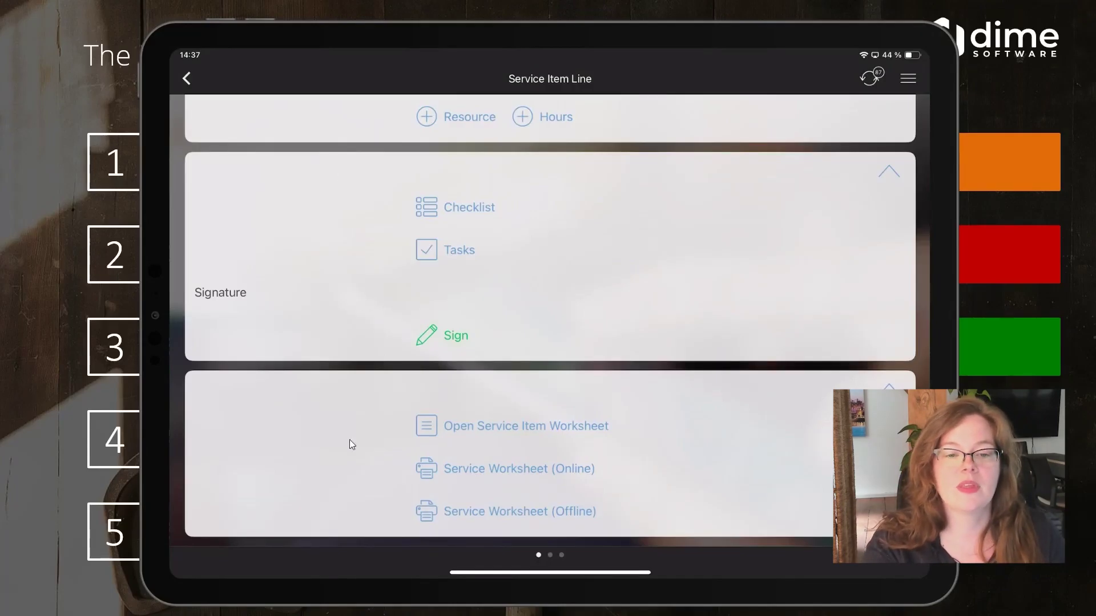
pyautogui.scroll(-2, 543, 396)
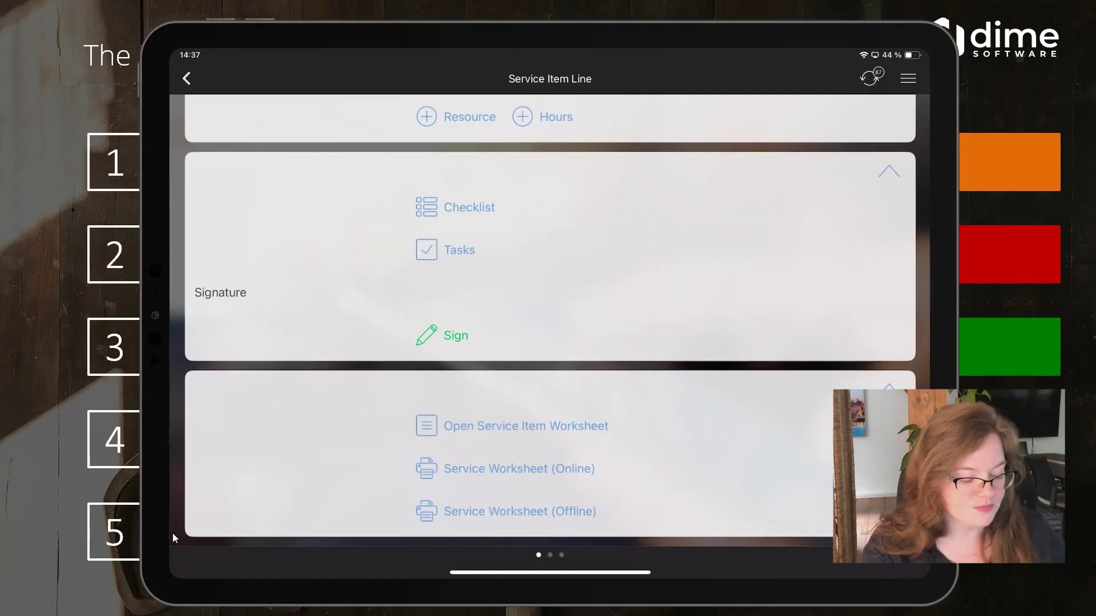
pyautogui.scroll(10, 172, 533)
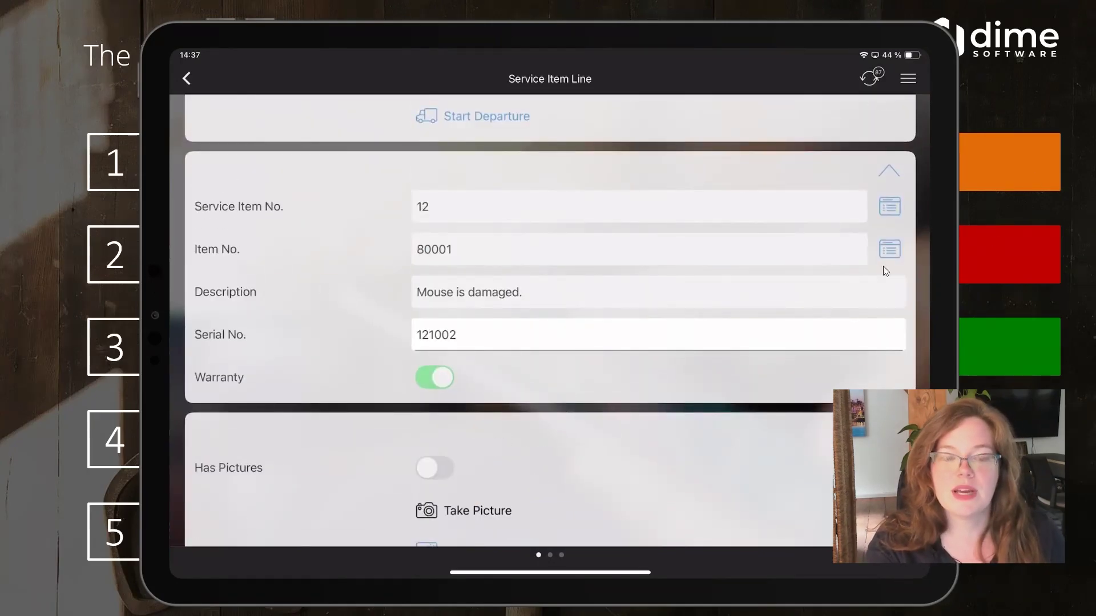
# Step: Open the card of service item 12, review its details and component list, and return to the service item line
pyautogui.click(889, 206)
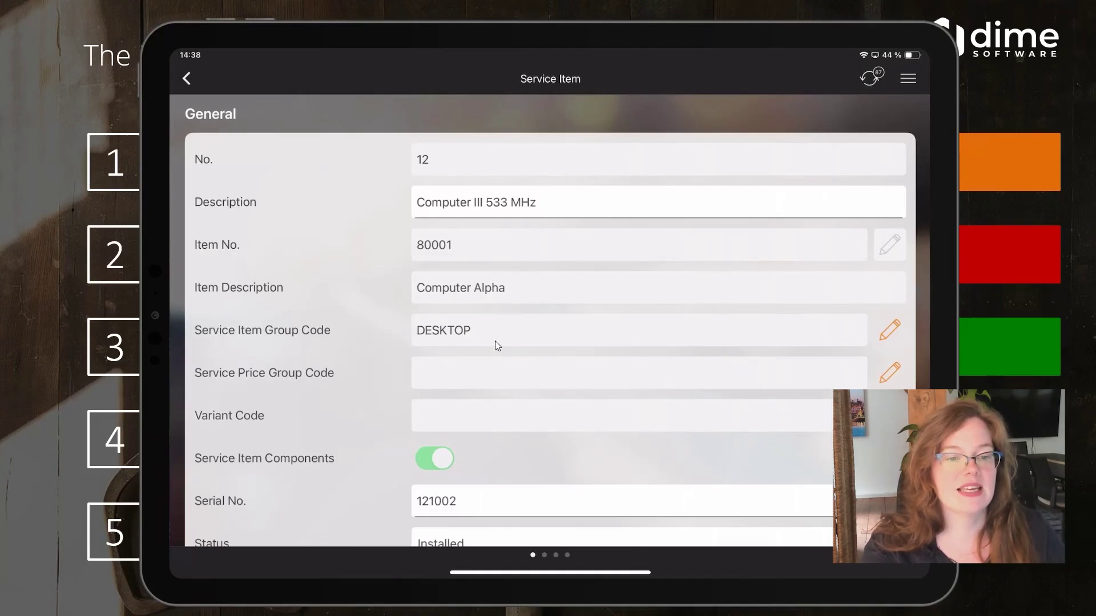
pyautogui.scroll(-5, 495, 341)
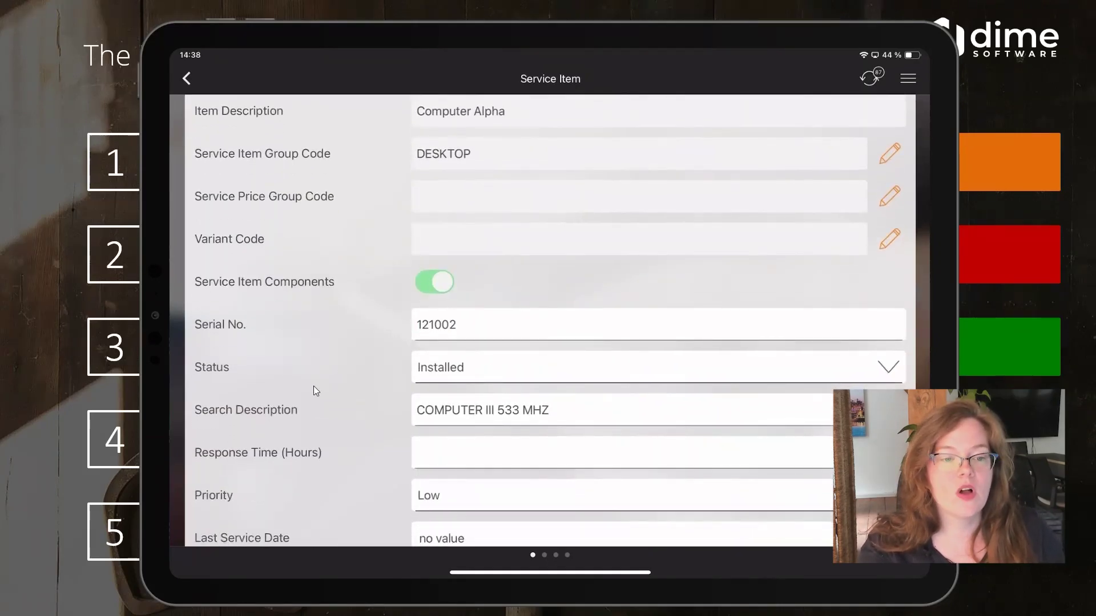
pyautogui.scroll(-2, 313, 386)
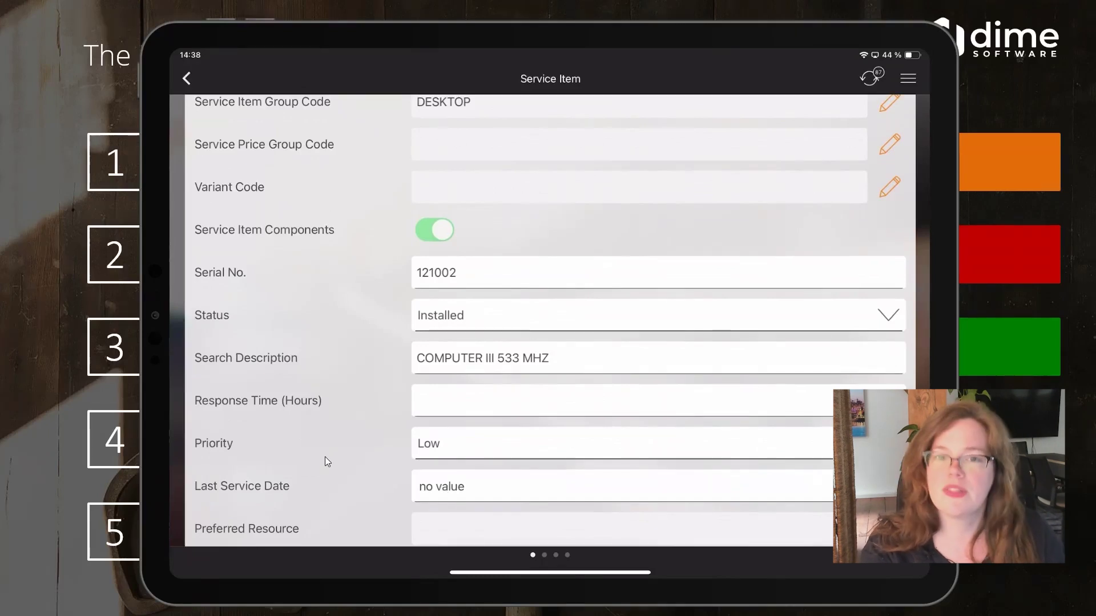
pyautogui.scroll(6, 324, 461)
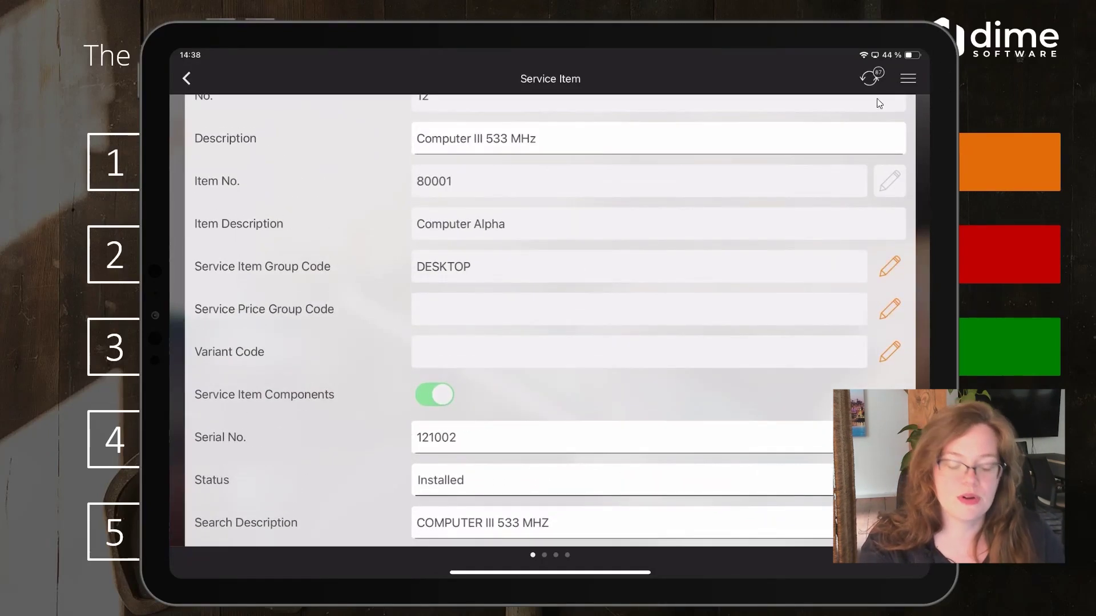
pyautogui.click(907, 79)
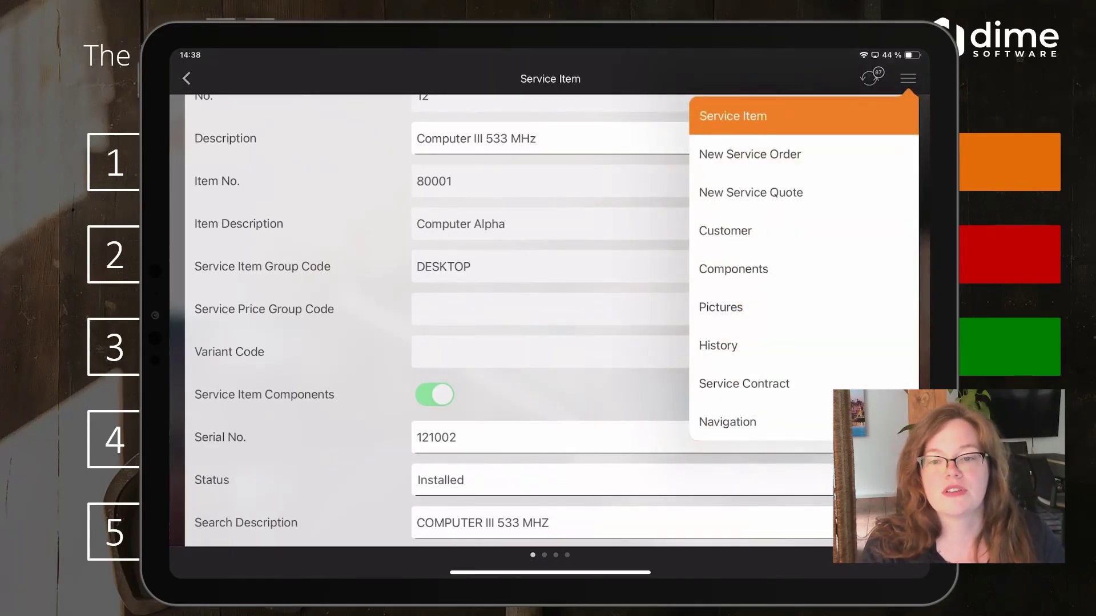
pyautogui.click(733, 269)
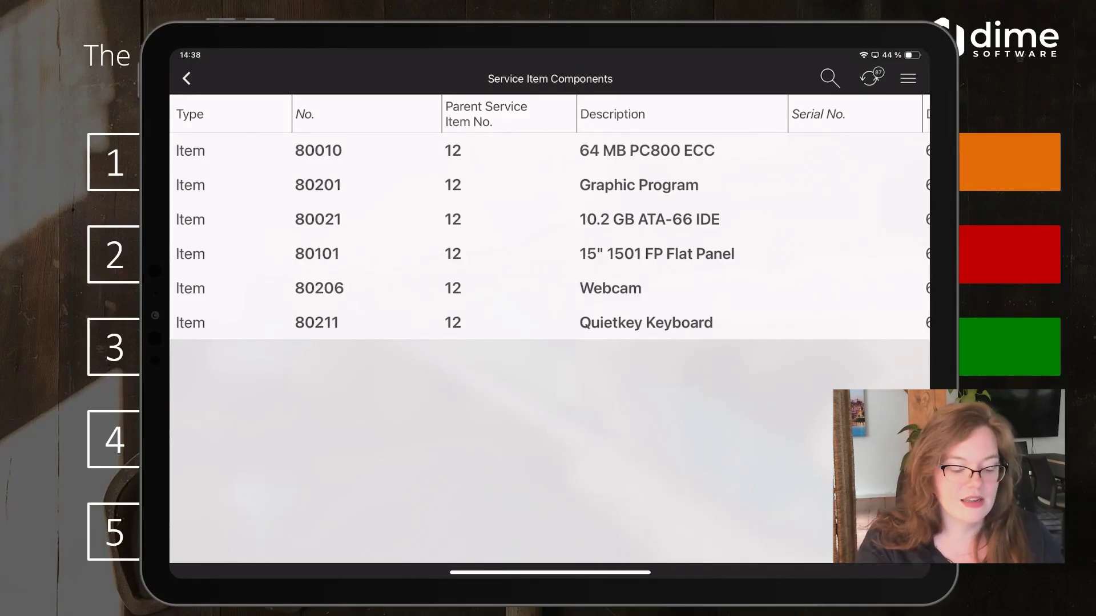
pyautogui.click(186, 78)
pyautogui.click(907, 78)
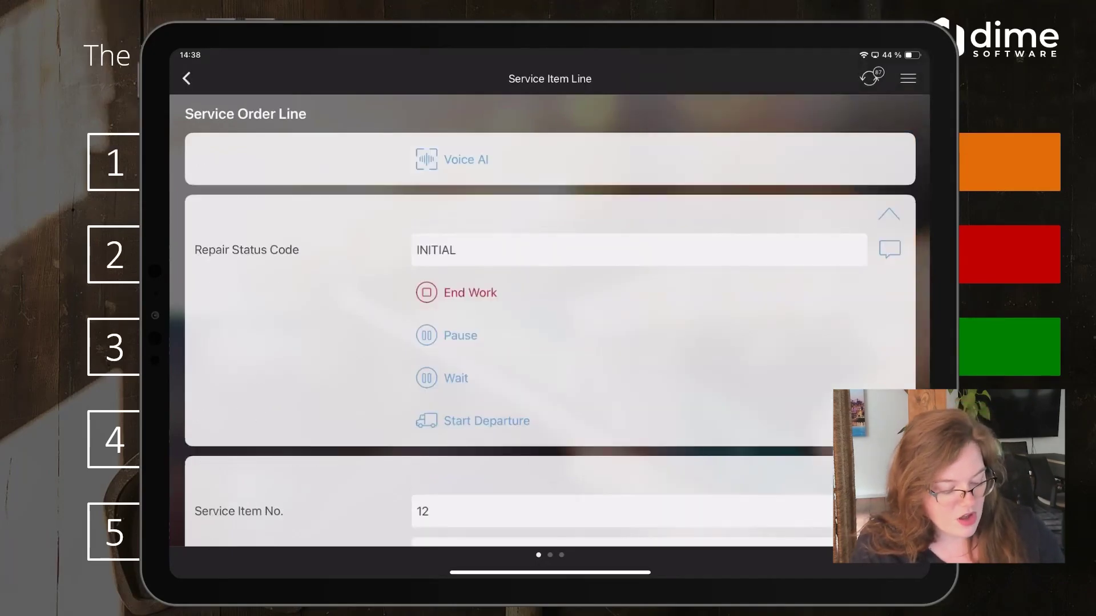
# Step: Open the SERVICE checklist of the damaged-mouse service item line
pyautogui.scroll(-5, 754, 180)
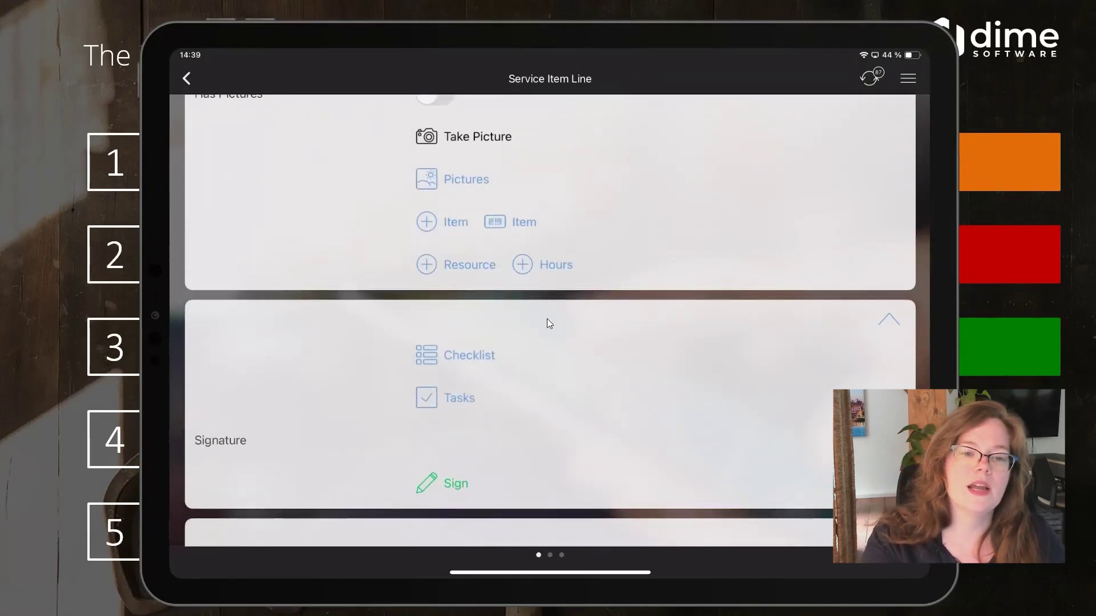
pyautogui.click(455, 355)
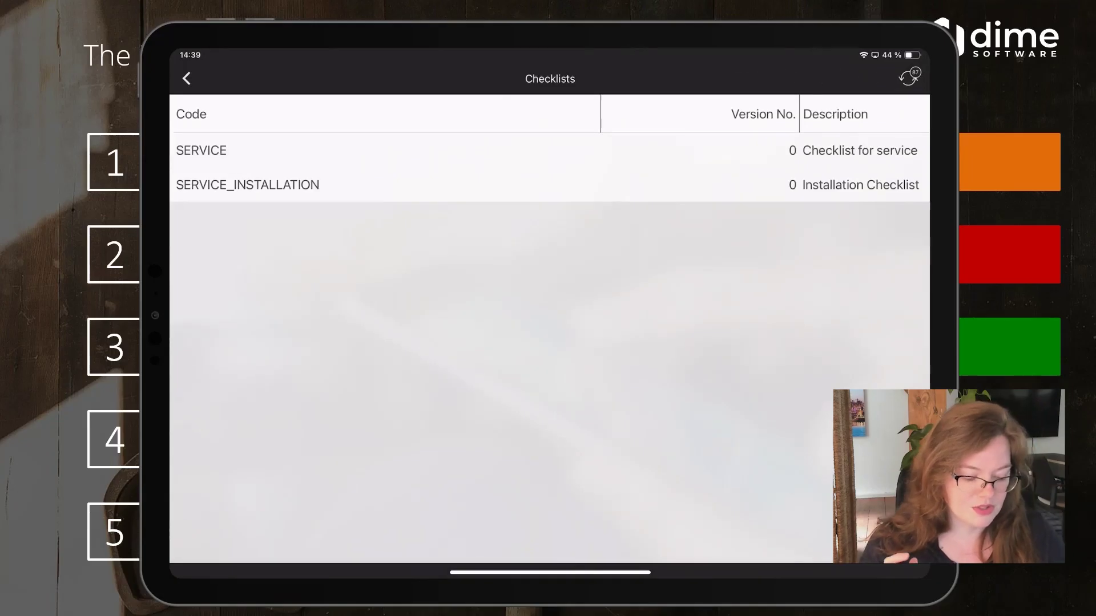
pyautogui.click(201, 150)
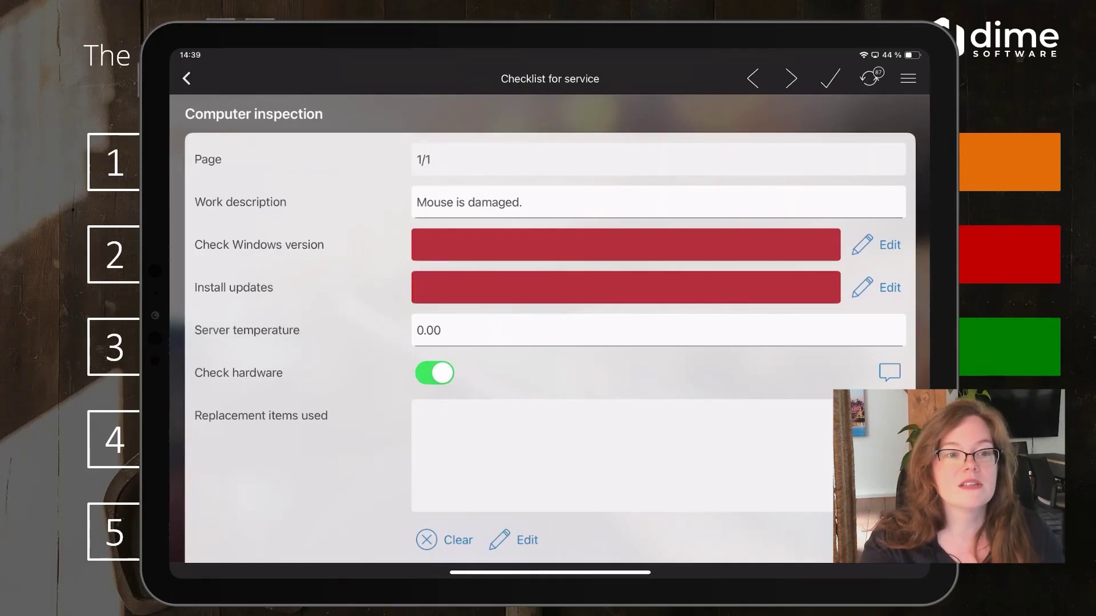
# Step: Set Check Windows version to Windows 10 and Install updates to Installation completed in the service checklist
pyautogui.scroll(-2, 501, 191)
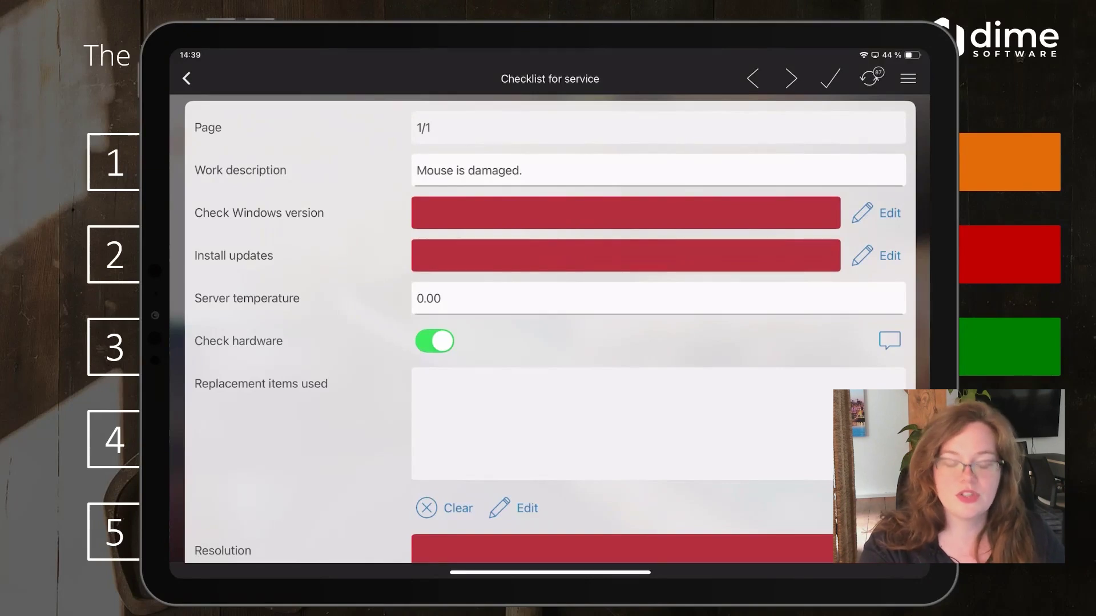
pyautogui.click(879, 213)
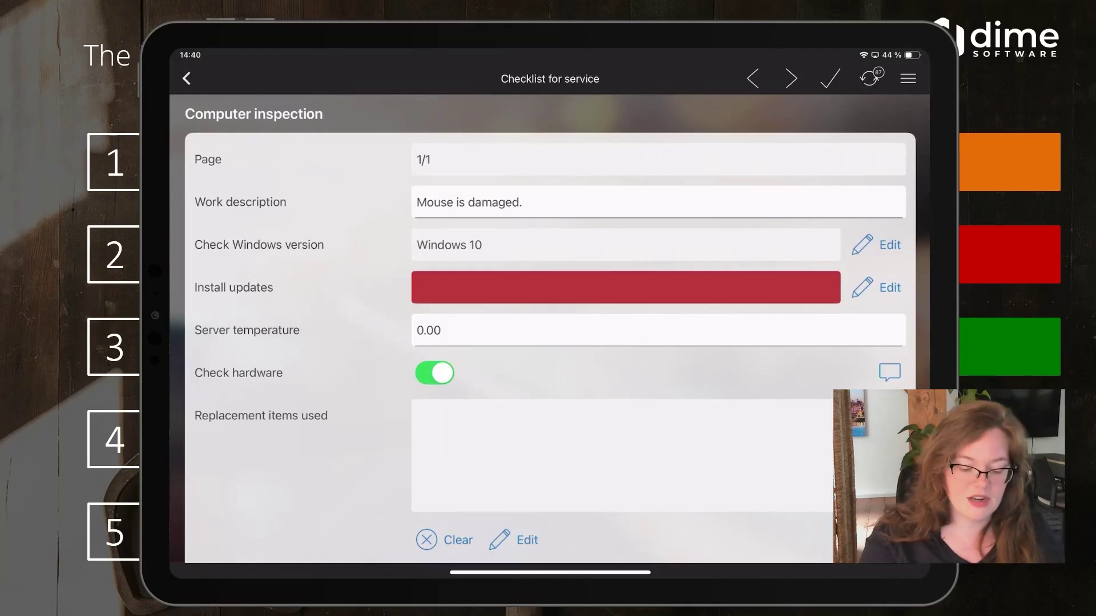
pyautogui.click(876, 287)
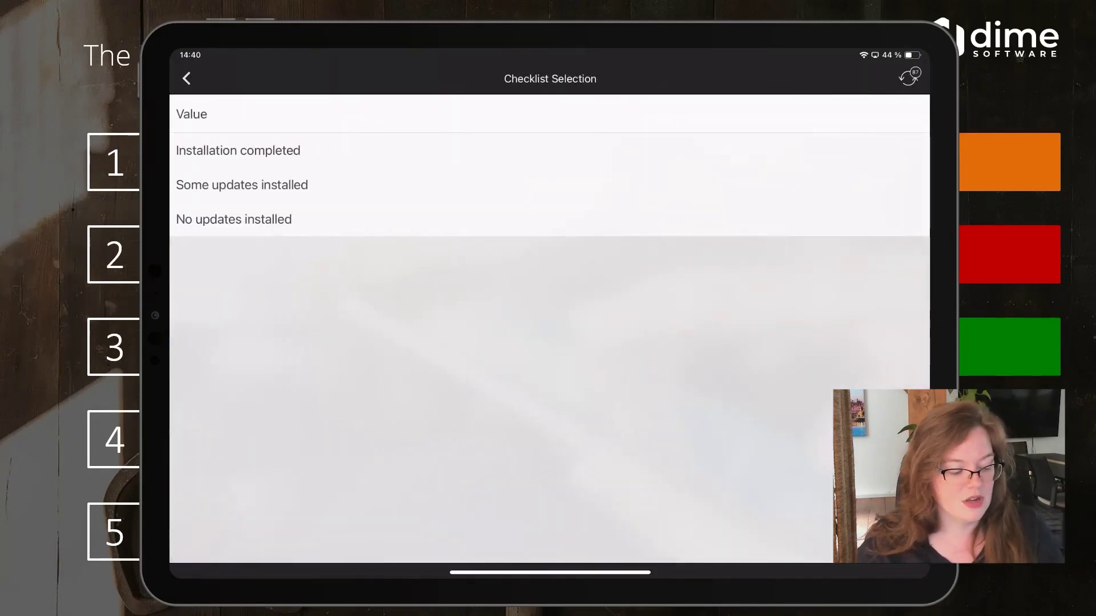
pyautogui.click(238, 150)
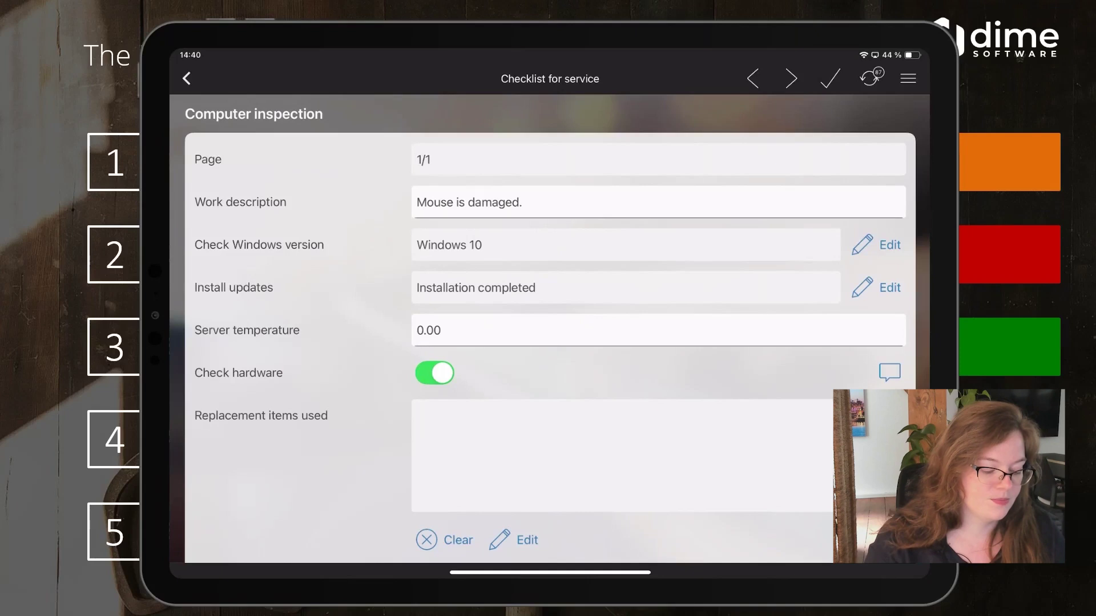
# Step: Set the checklist's server temperature to 22, trying 2 first
pyautogui.scroll(-1, 549, 329)
pyautogui.click(658, 289)
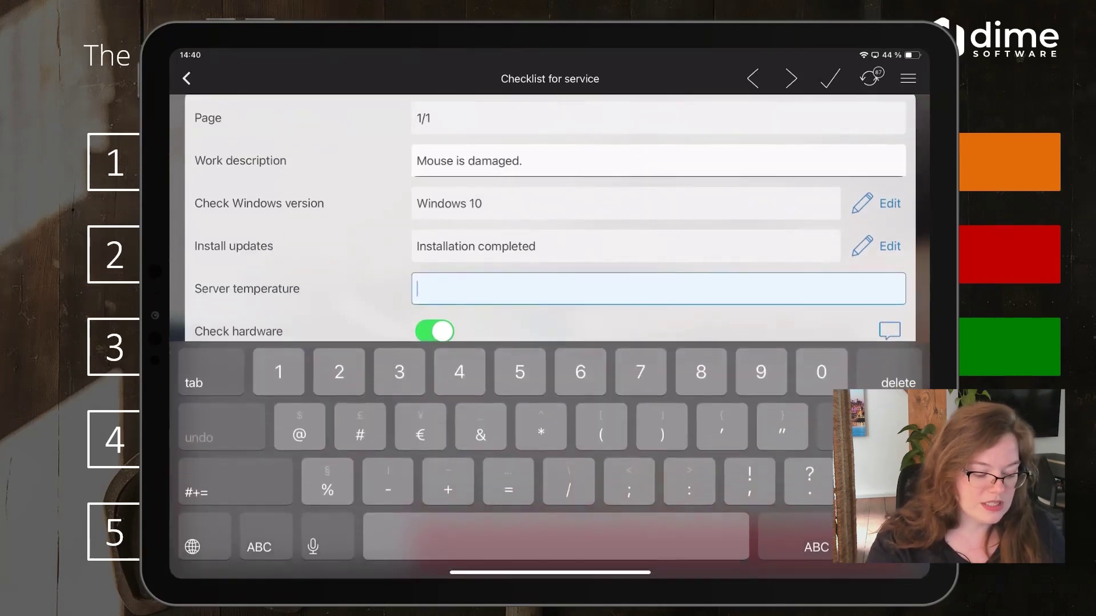
pyautogui.write('2')
pyautogui.press('Return')
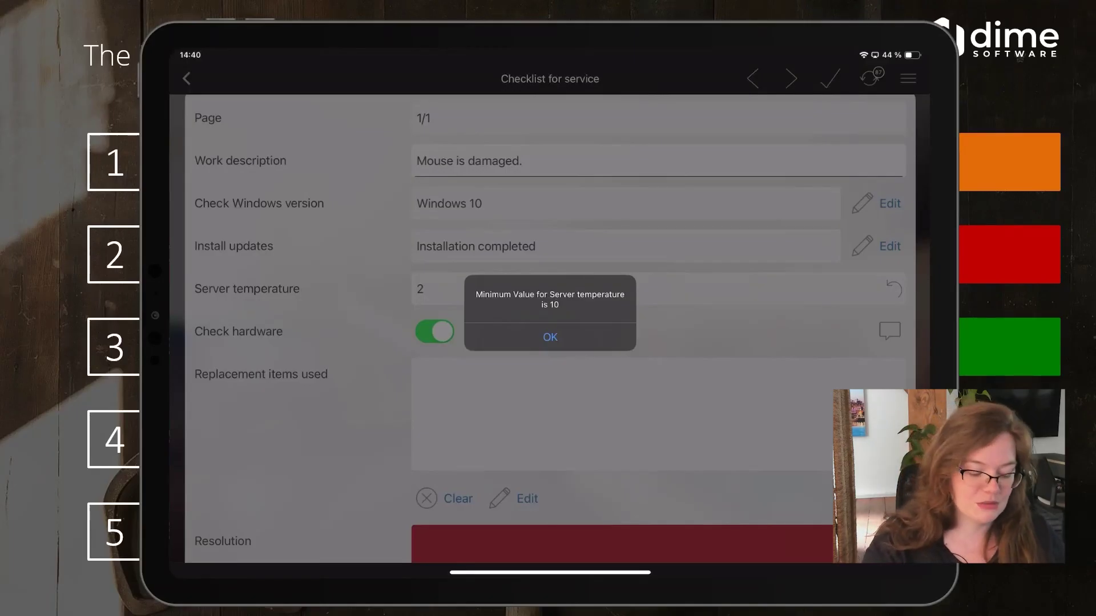
pyautogui.click(549, 337)
pyautogui.write('2')
pyautogui.press('Return')
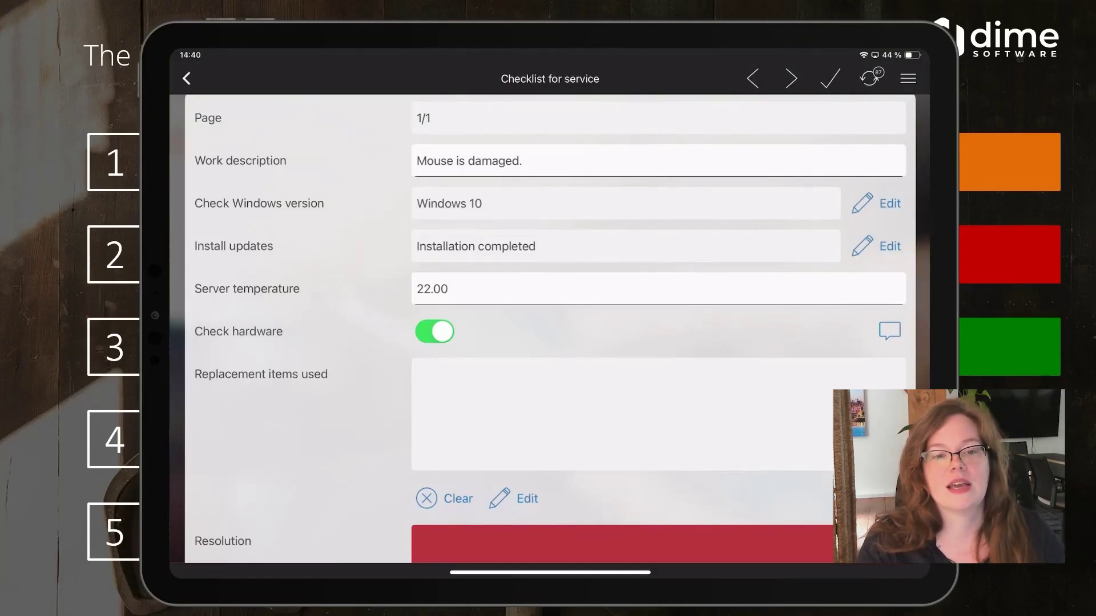
# Step: Turn off Check hardware and give "Review was not necessary" as the reason the hardware was not checked
pyautogui.scroll(-3, 550, 320)
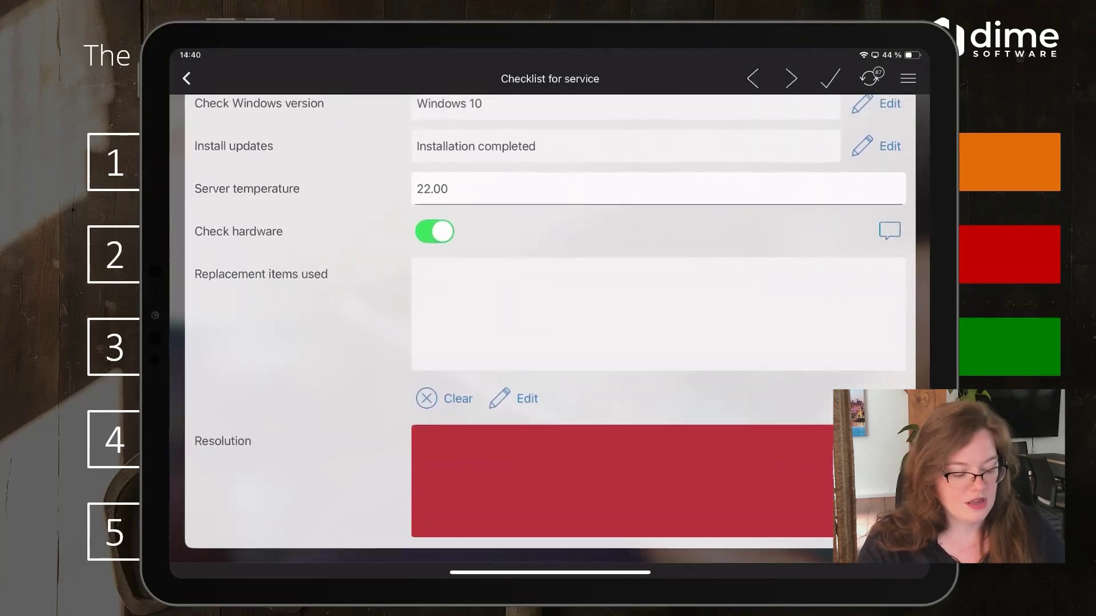
pyautogui.click(434, 236)
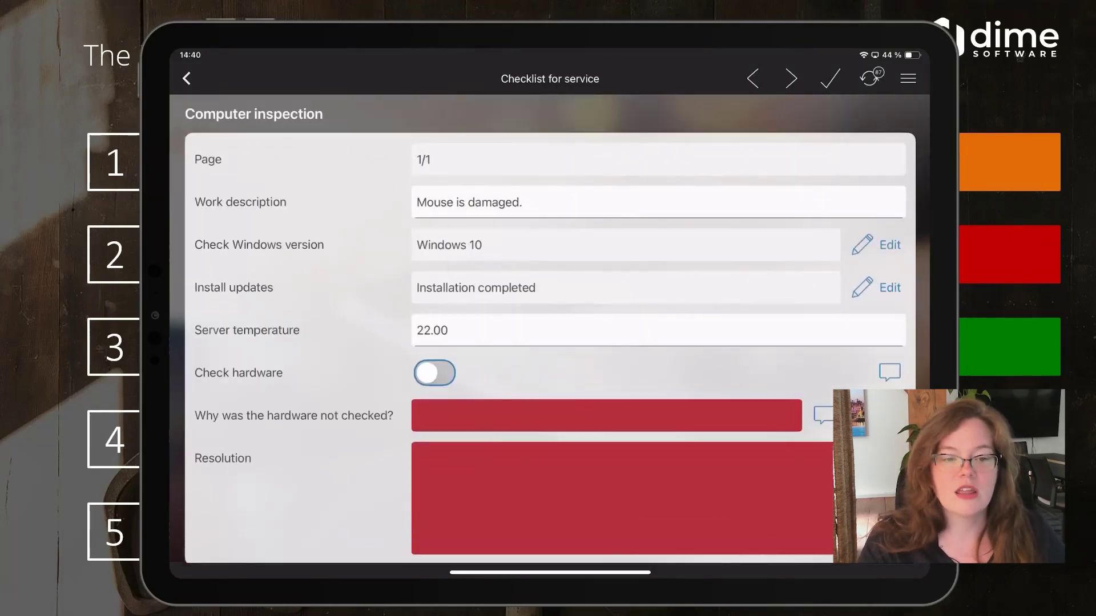
pyautogui.scroll(-1, 550, 329)
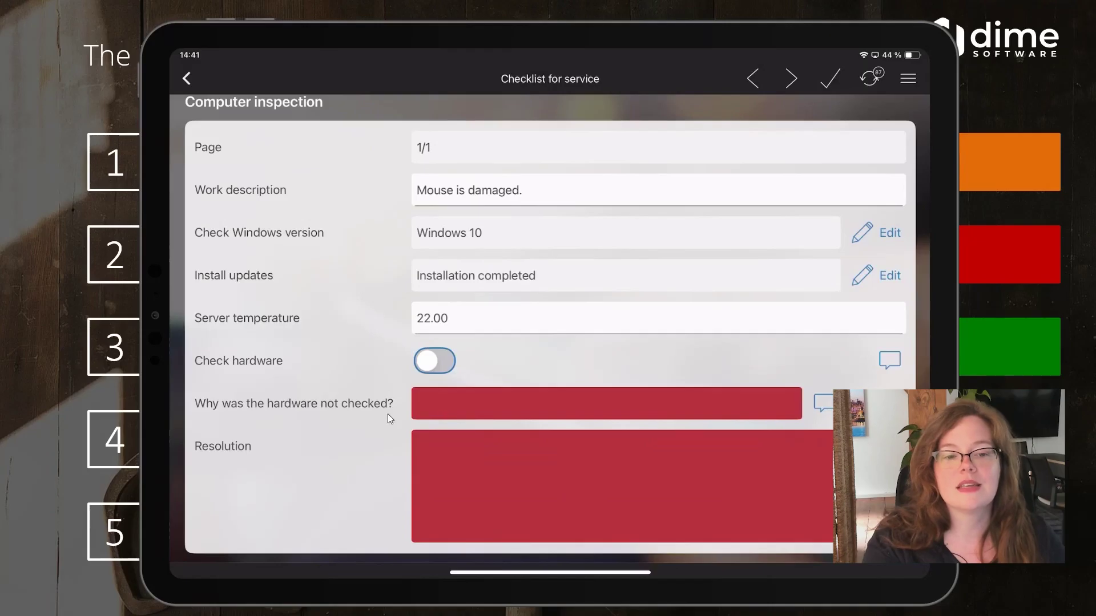
pyautogui.click(251, 412)
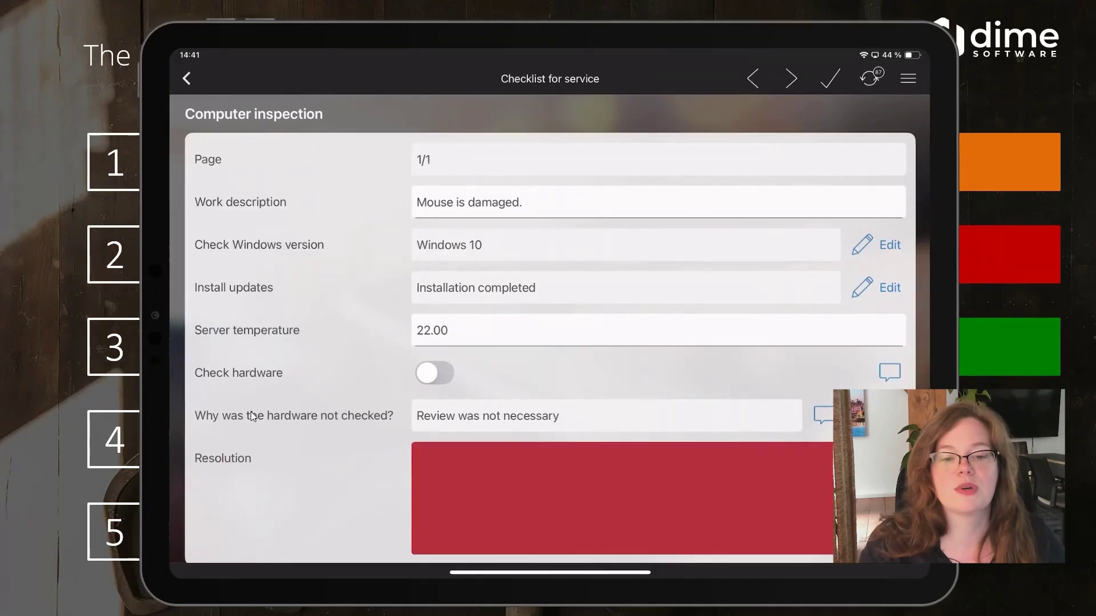
# Step: Enter the checklist resolution "Mouse has been replaced check back in with customer in the fall. Always work exactly"
pyautogui.scroll(-1, 253, 416)
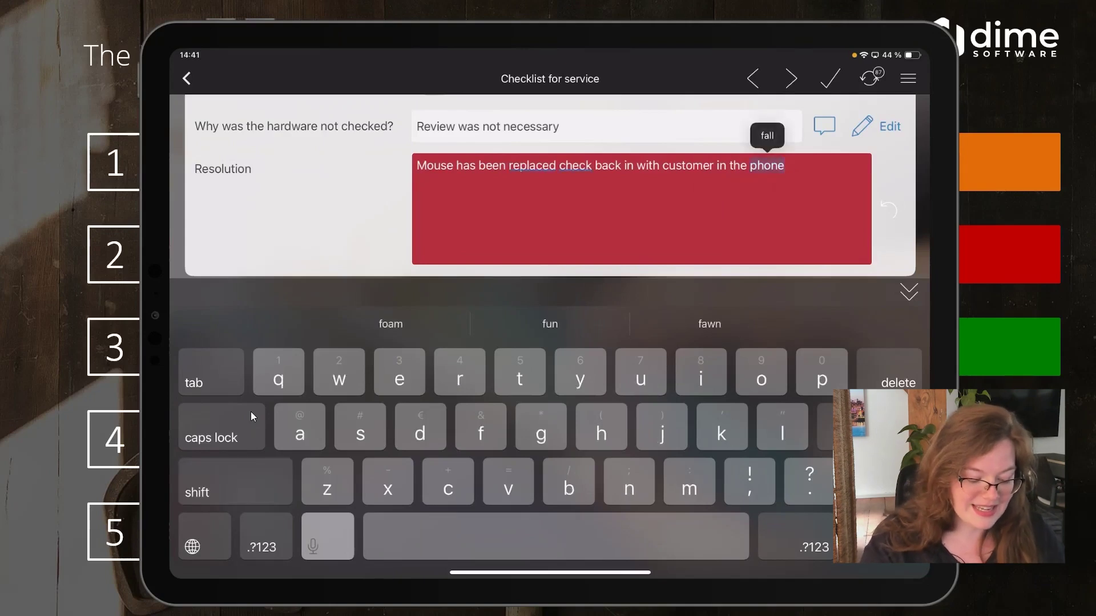
pyautogui.write('fall')
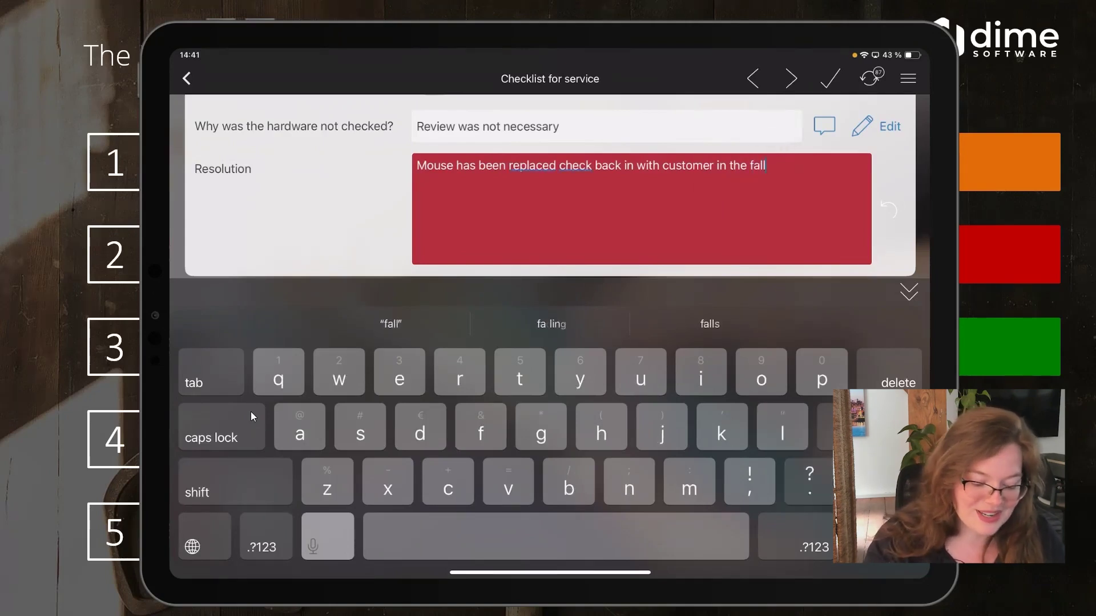
pyautogui.write('. Always work exactly')
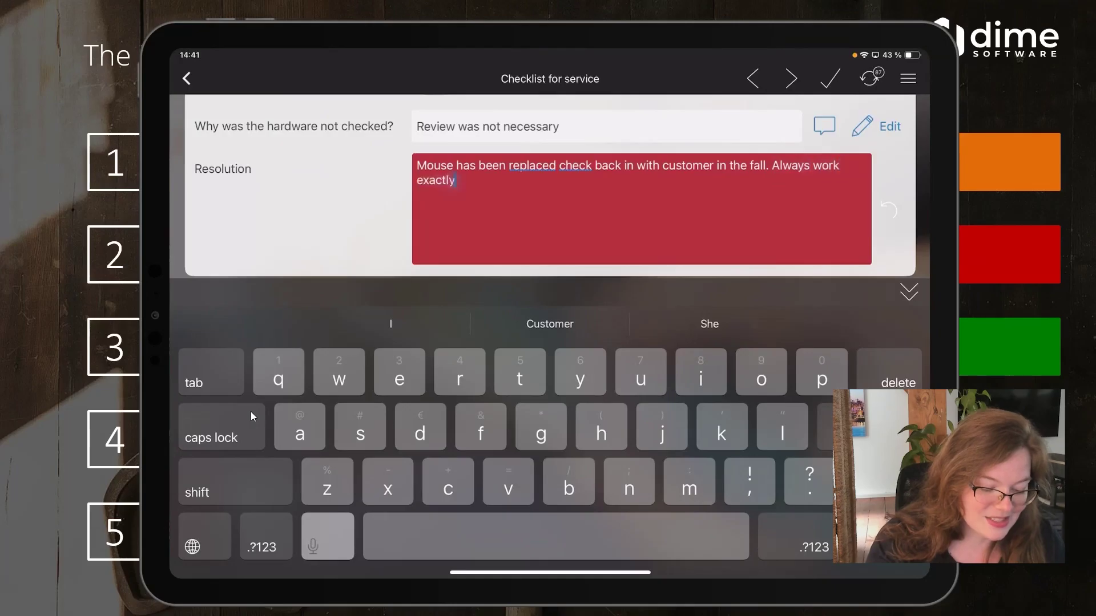
# Step: Try inserting "as go and make amendments as we go" after "replaced" in the resolution
pyautogui.write('as wean')
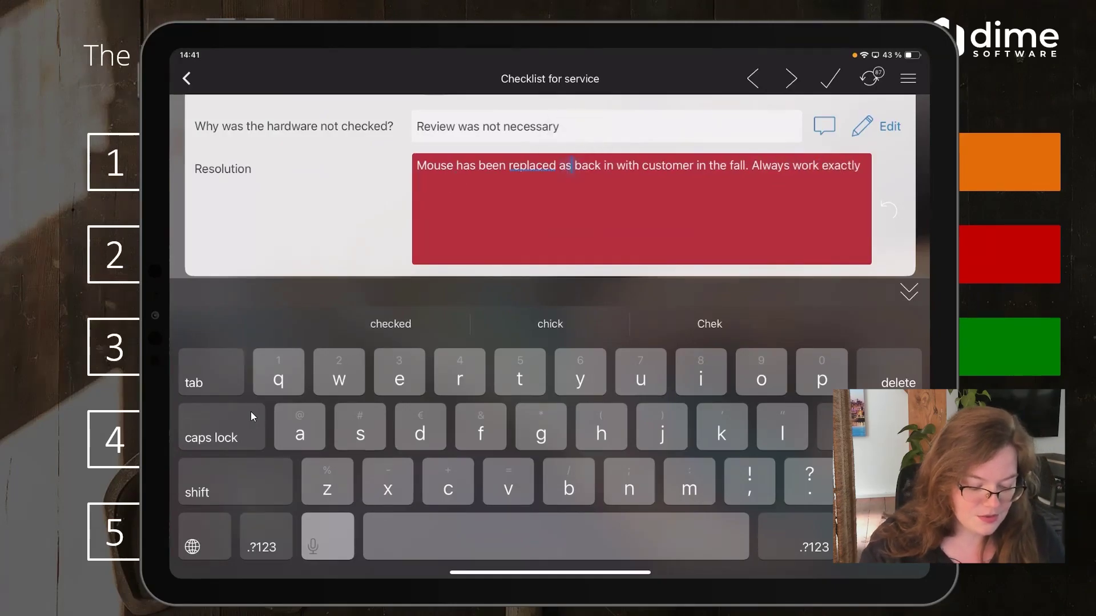
pyautogui.write('d check')
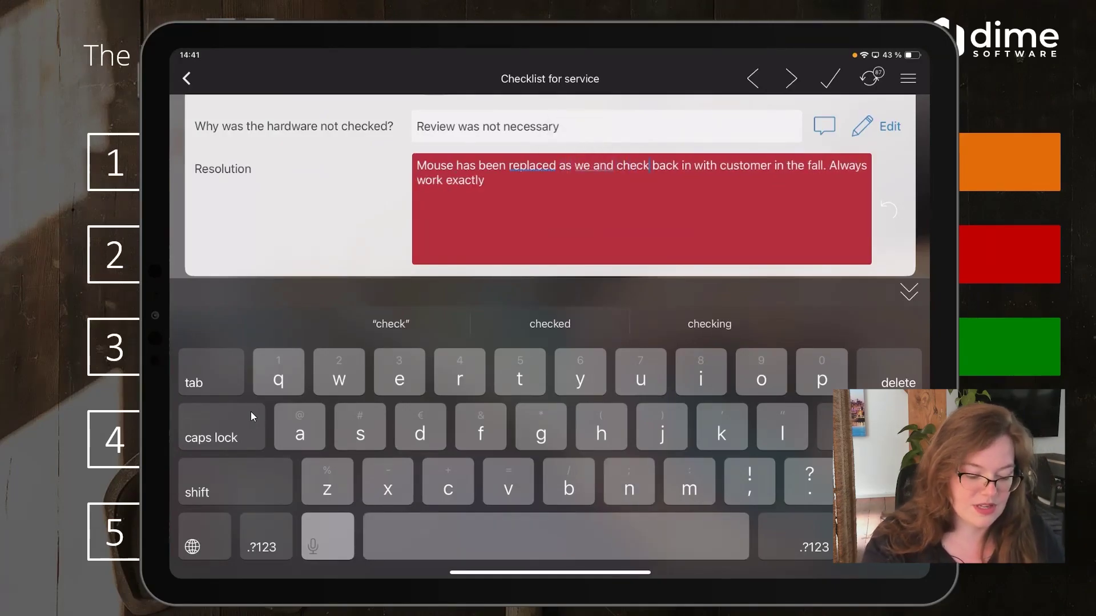
pyautogui.write(' I ')
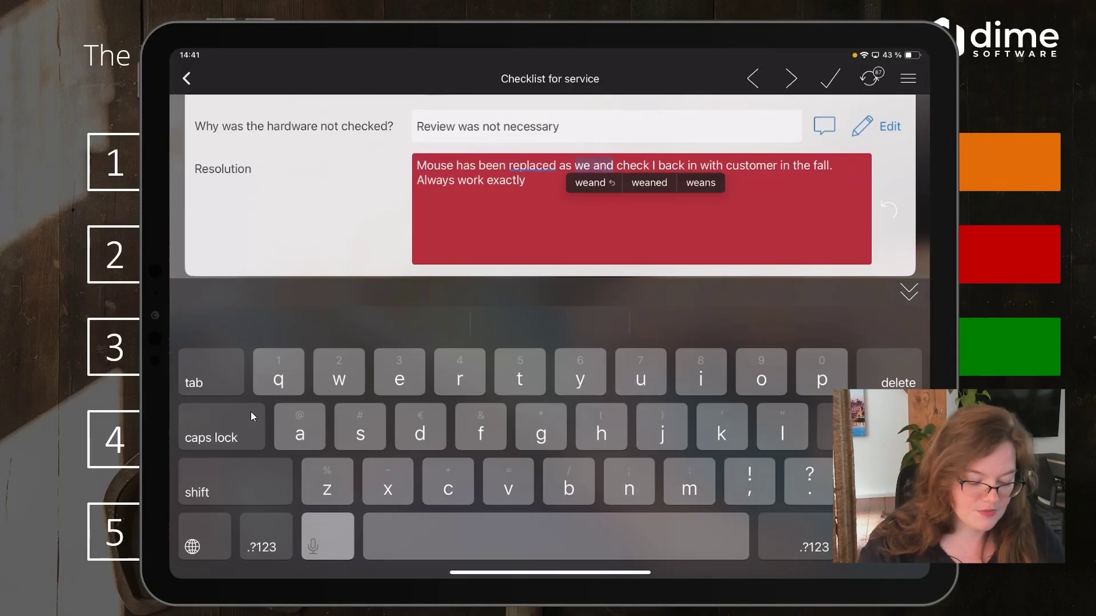
pyautogui.write('go andand')
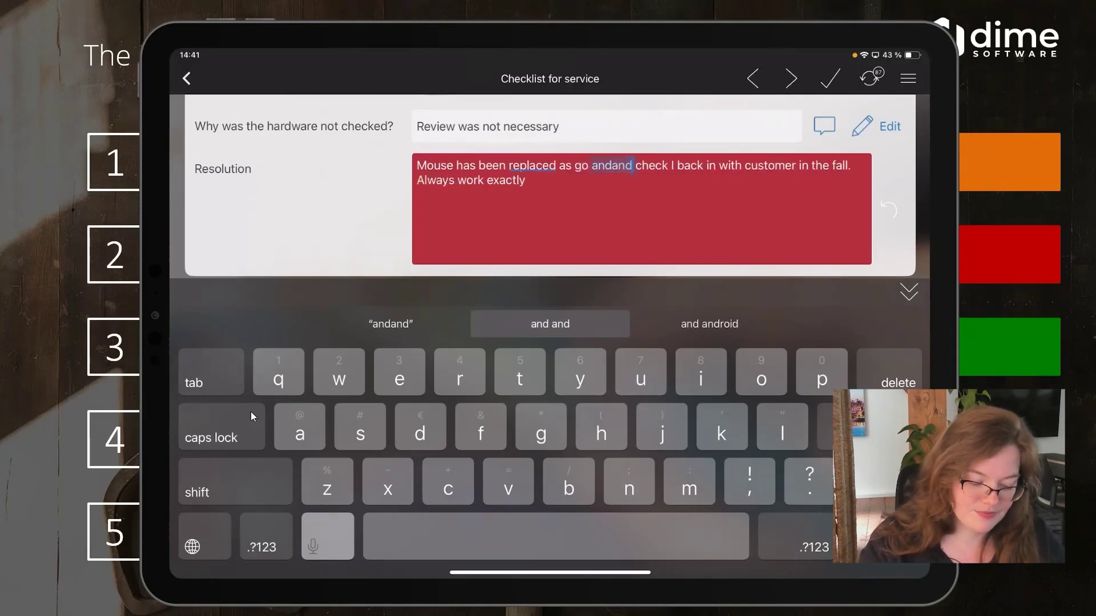
pyautogui.press('BackSpace')
pyautogui.press('BackSpace')
pyautogui.press('BackSpace')
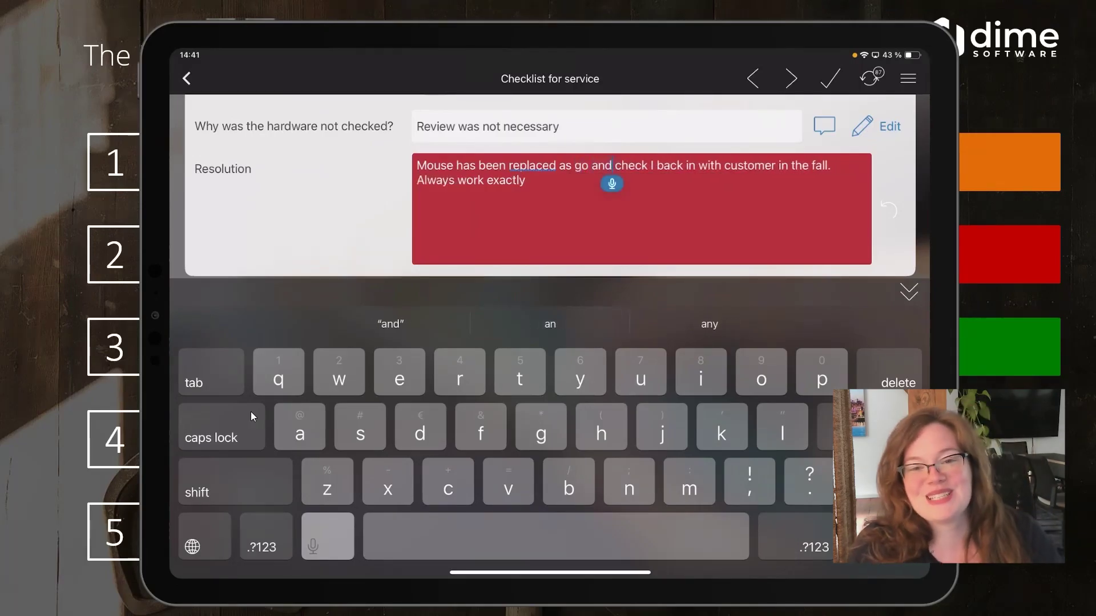
pyautogui.write('make amendments as we')
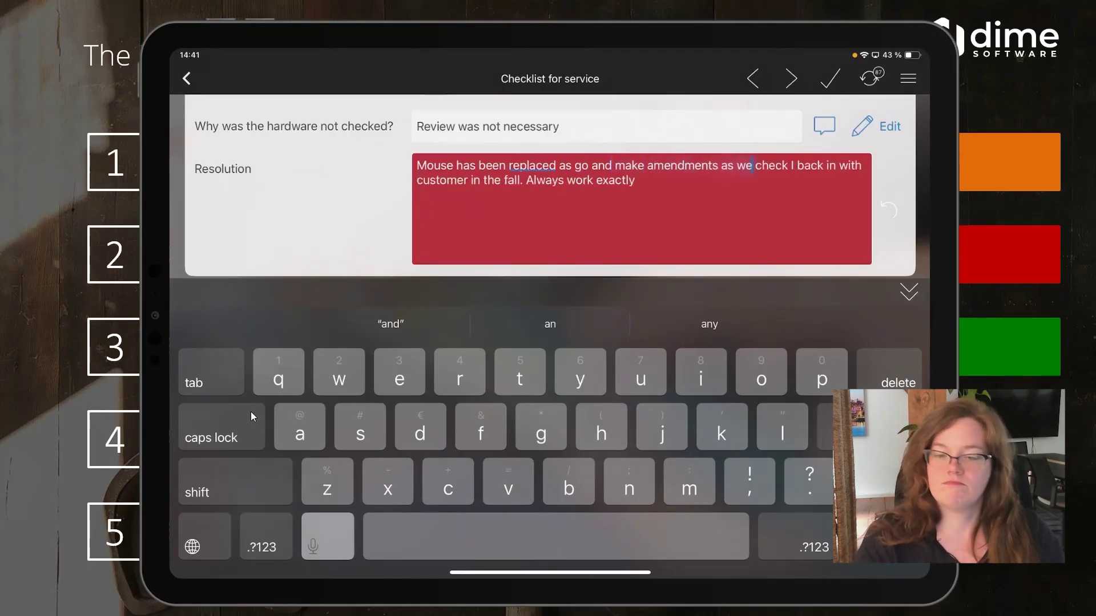
pyautogui.write(' go')
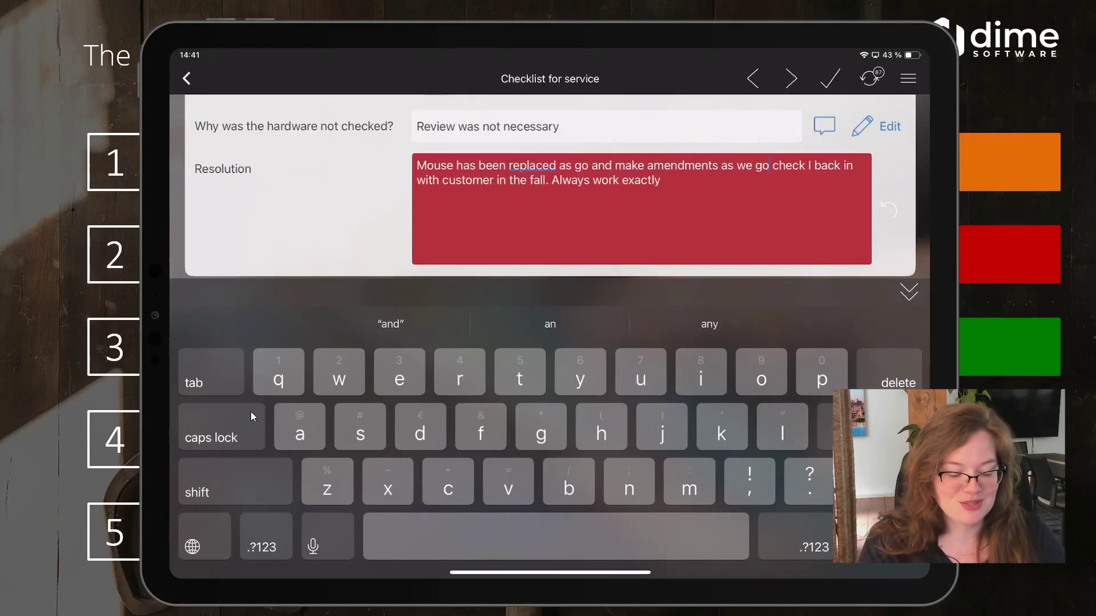
# Step: Delete the words "as go and make amendments as we go" from the resolution text
pyautogui.press('BackSpace')
pyautogui.press('BackSpace')
pyautogui.press('BackSpace')
pyautogui.press('BackSpace')
pyautogui.press('BackSpace')
pyautogui.press('BackSpace')
pyautogui.press('BackSpace')
pyautogui.press('BackSpace')
pyautogui.press('BackSpace')
pyautogui.press('BackSpace')
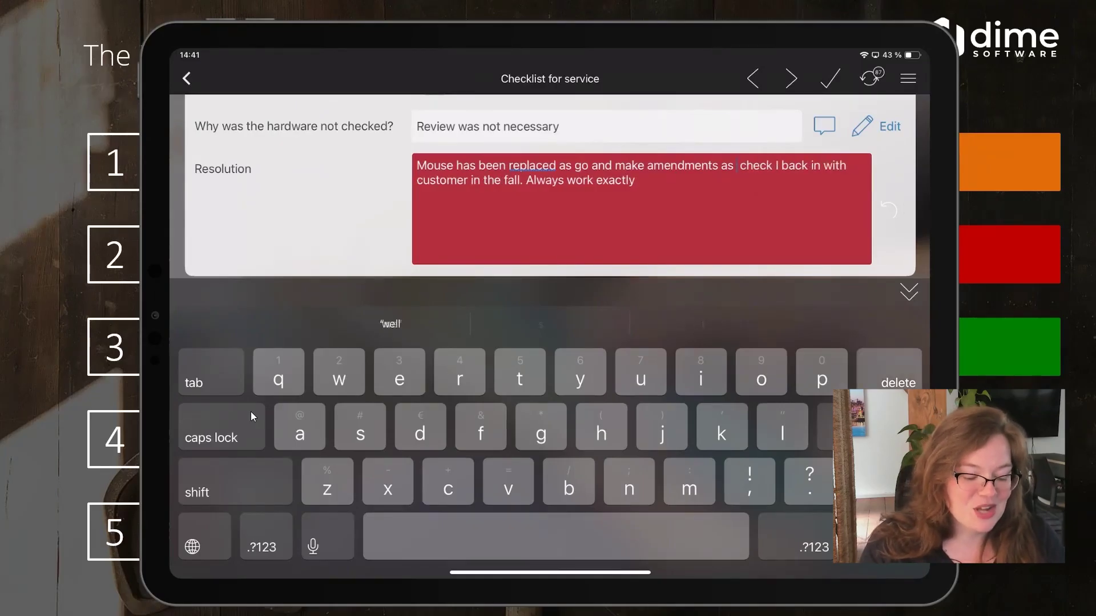
pyautogui.press('BackSpace')
pyautogui.press('BackSpace')
pyautogui.press('BackSpace')
pyautogui.press('BackSpace')
pyautogui.press('BackSpace')
pyautogui.press('BackSpace')
pyautogui.press('BackSpace')
pyautogui.press('BackSpace')
pyautogui.press('BackSpace')
pyautogui.press('BackSpace')
pyautogui.press('BackSpace')
pyautogui.press('BackSpace')
pyautogui.press('BackSpace')
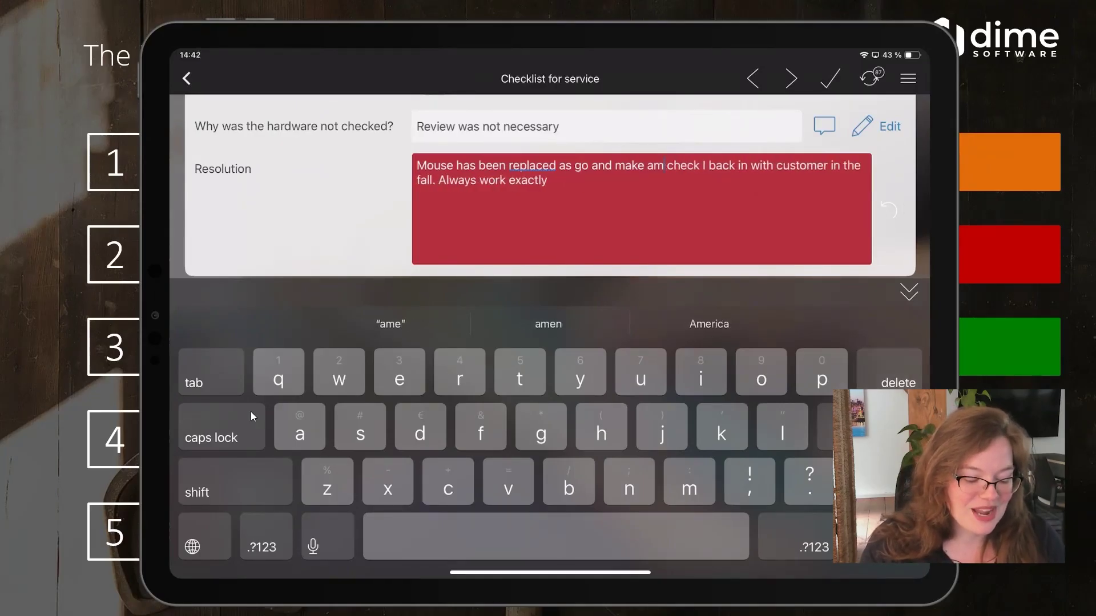
pyautogui.press('BackSpace')
pyautogui.press('BackSpace')
pyautogui.press('BackSpace')
pyautogui.press('BackSpace')
pyautogui.press('BackSpace')
pyautogui.press('BackSpace')
pyautogui.press('BackSpace')
pyautogui.press('BackSpace')
pyautogui.press('BackSpace')
pyautogui.press('BackSpace')
pyautogui.press('BackSpace')
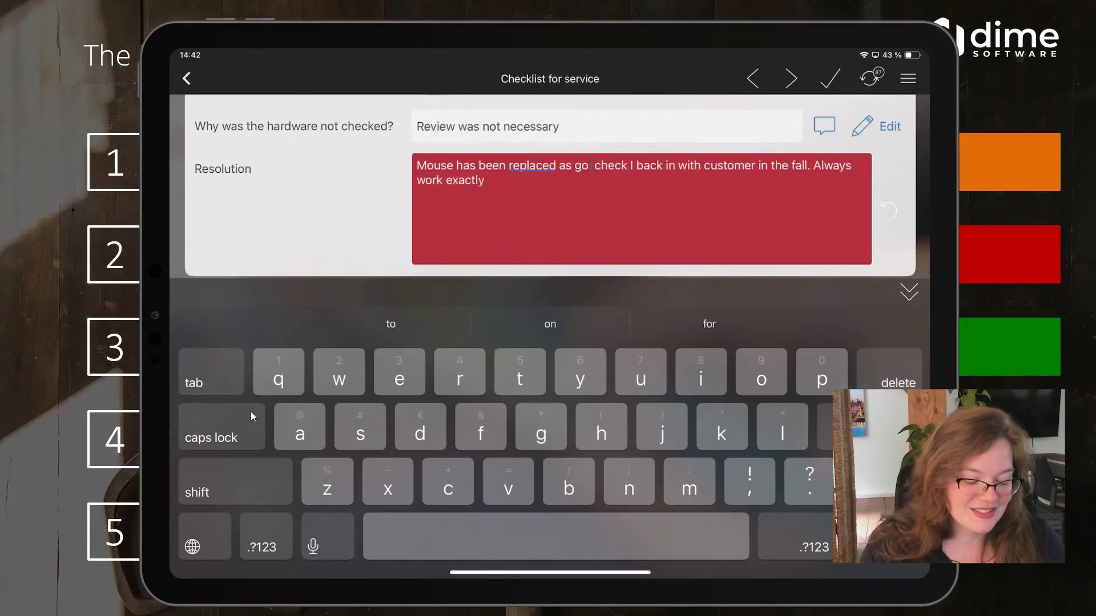
pyautogui.press('BackSpace')
# Step: Add a comma after "replaced" in the resolution, remove the trailing "Always work exactly" and finish editing the text
pyautogui.write(',')
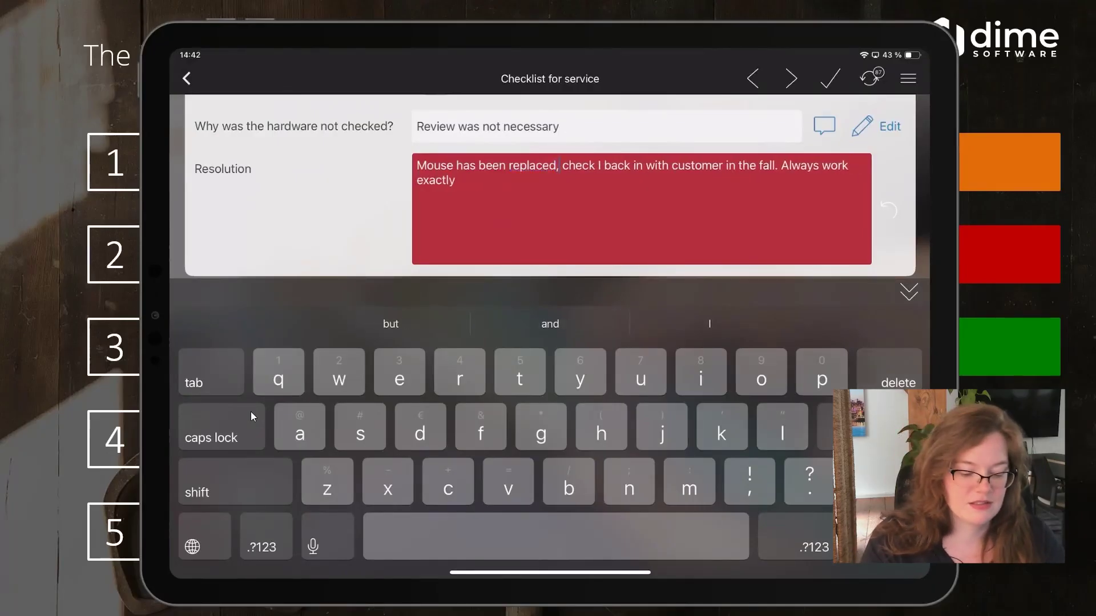
pyautogui.click(455, 180)
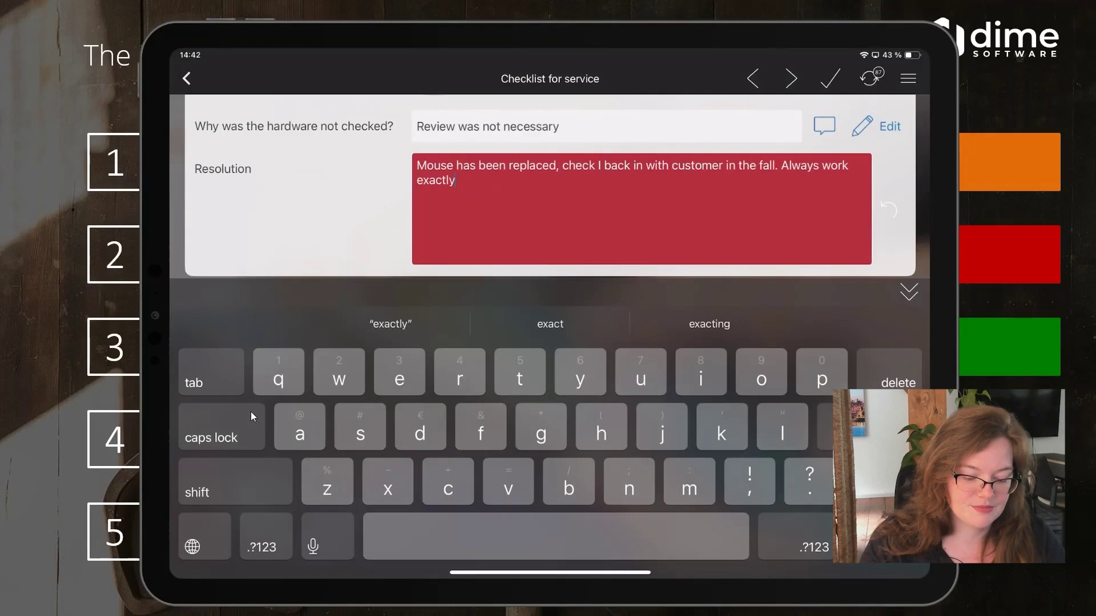
pyautogui.press('BackSpace')
pyautogui.press('BackSpace')
pyautogui.press('BackSpace')
pyautogui.press('BackSpace')
pyautogui.press('BackSpace')
pyautogui.press('BackSpace')
pyautogui.press('BackSpace')
pyautogui.press('BackSpace')
pyautogui.press('BackSpace')
pyautogui.press('BackSpace')
pyautogui.press('BackSpace')
pyautogui.press('BackSpace')
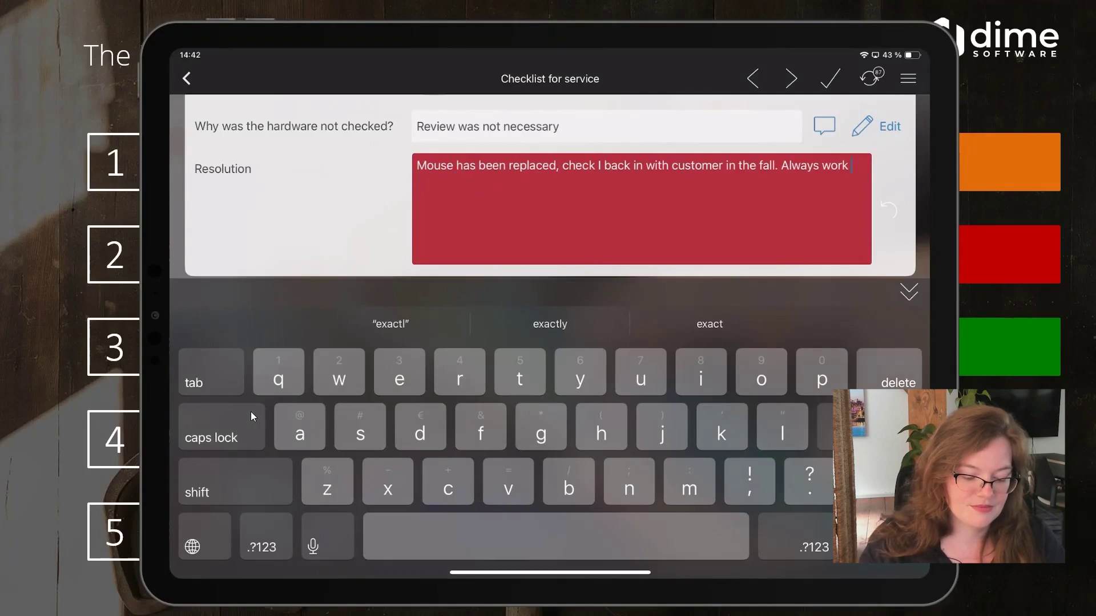
pyautogui.press('BackSpace')
pyautogui.press('BackSpace')
pyautogui.press('BackSpace')
pyautogui.press('BackSpace')
pyautogui.press('BackSpace')
pyautogui.press('BackSpace')
pyautogui.press('BackSpace')
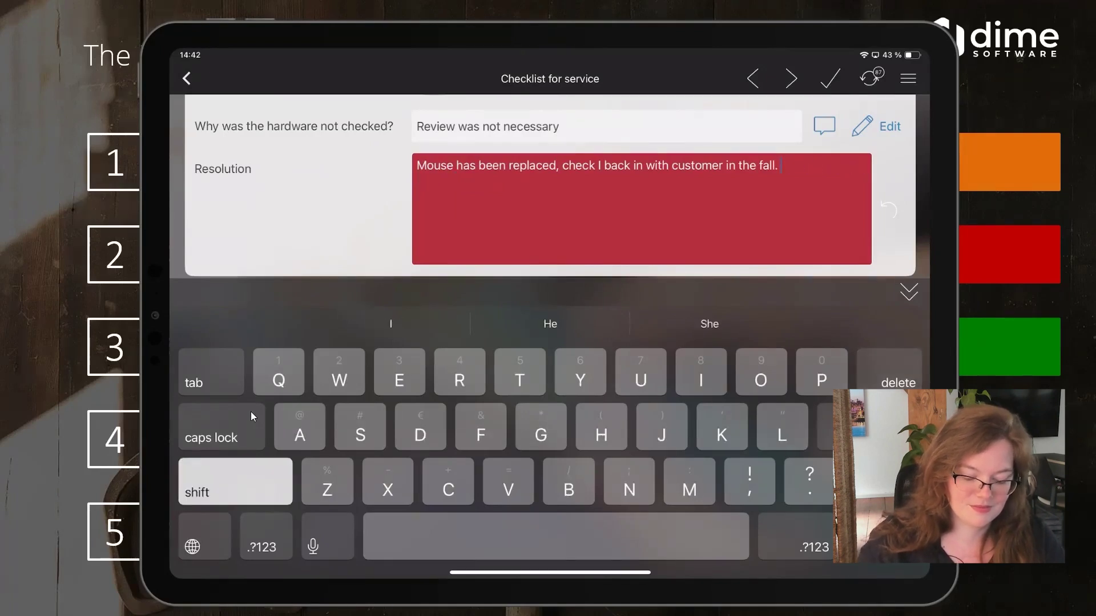
pyautogui.click(909, 292)
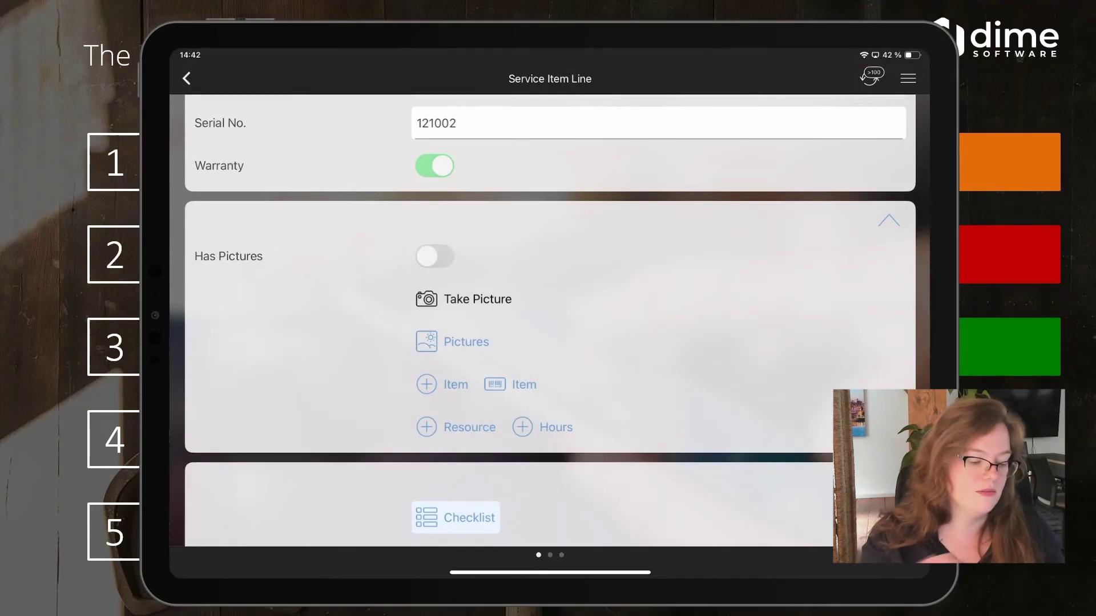
# Step: Take a picture of the pen for the service item line and accept the shot
pyautogui.click(464, 299)
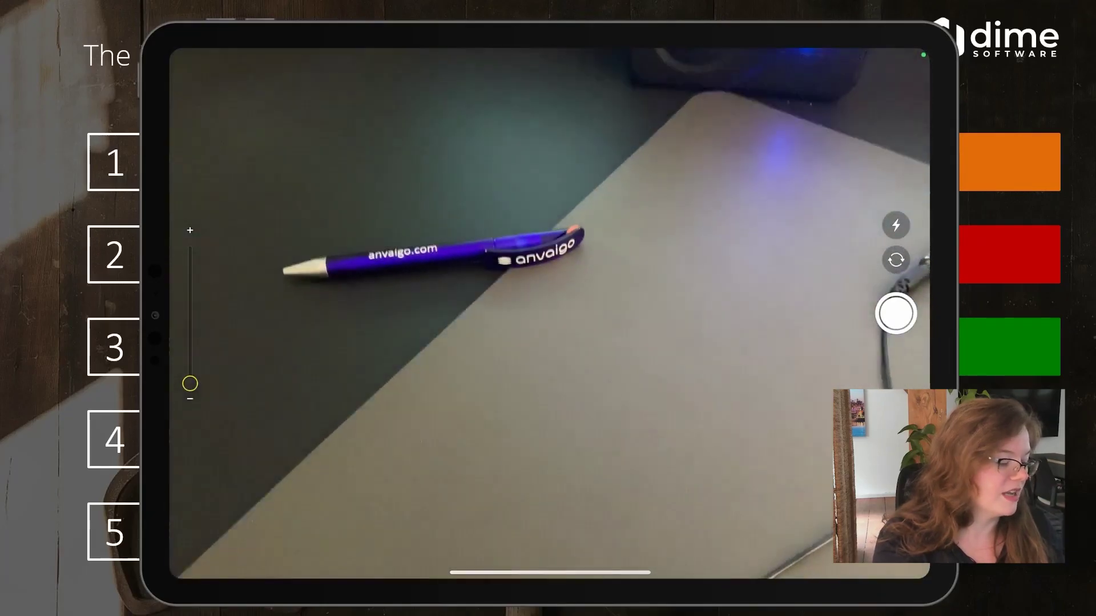
pyautogui.click(896, 313)
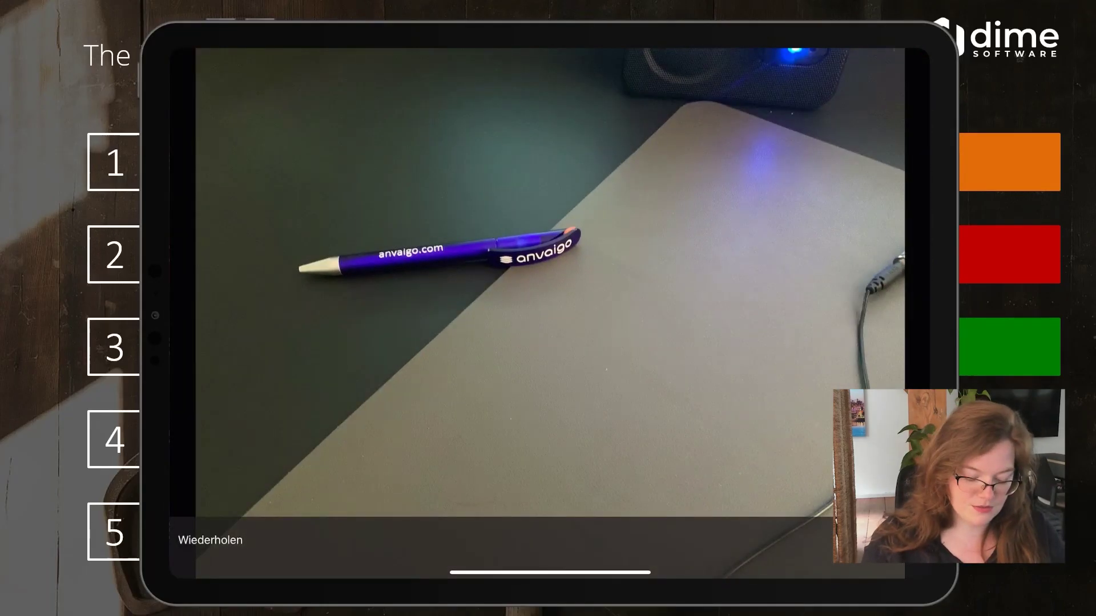
pyautogui.click(886, 540)
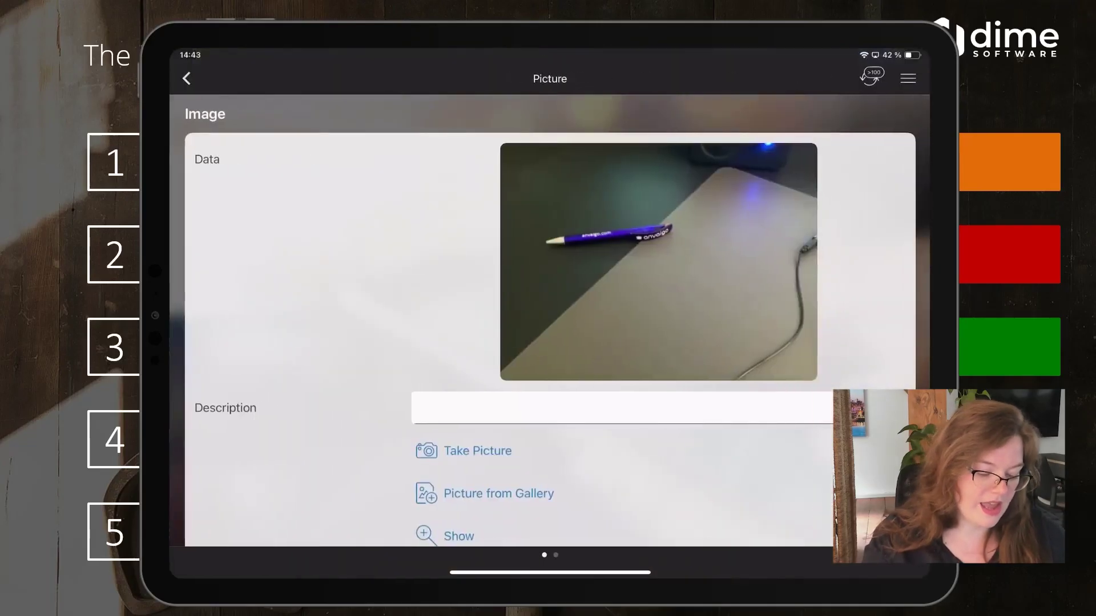
# Step: Draw a green freehand circle around the pen in the picture, save the annotation and return to the service item line
pyautogui.scroll(-2, 550, 319)
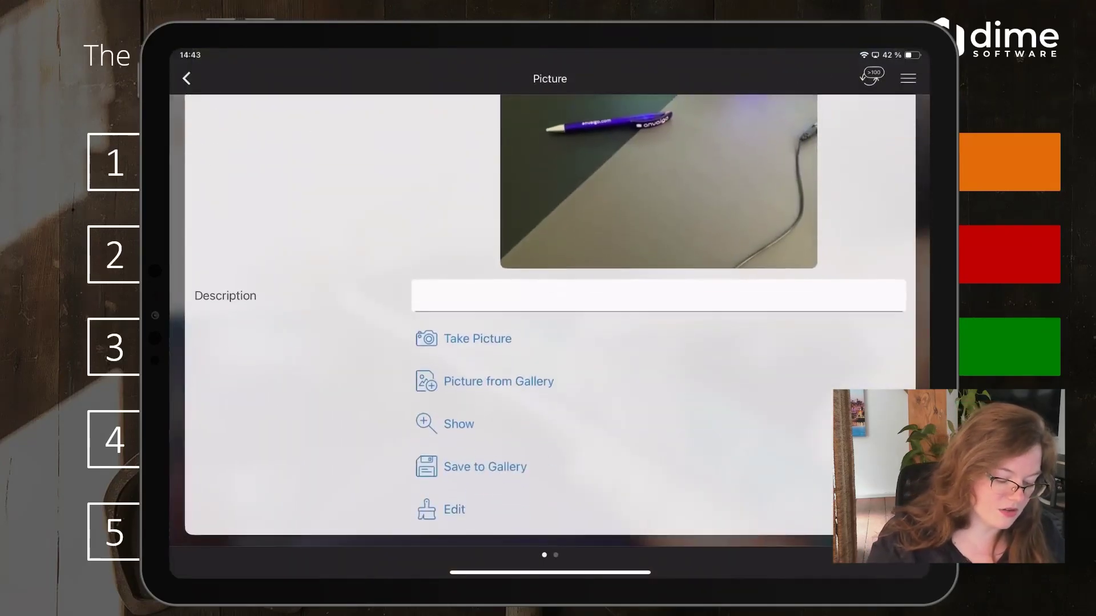
pyautogui.click(455, 511)
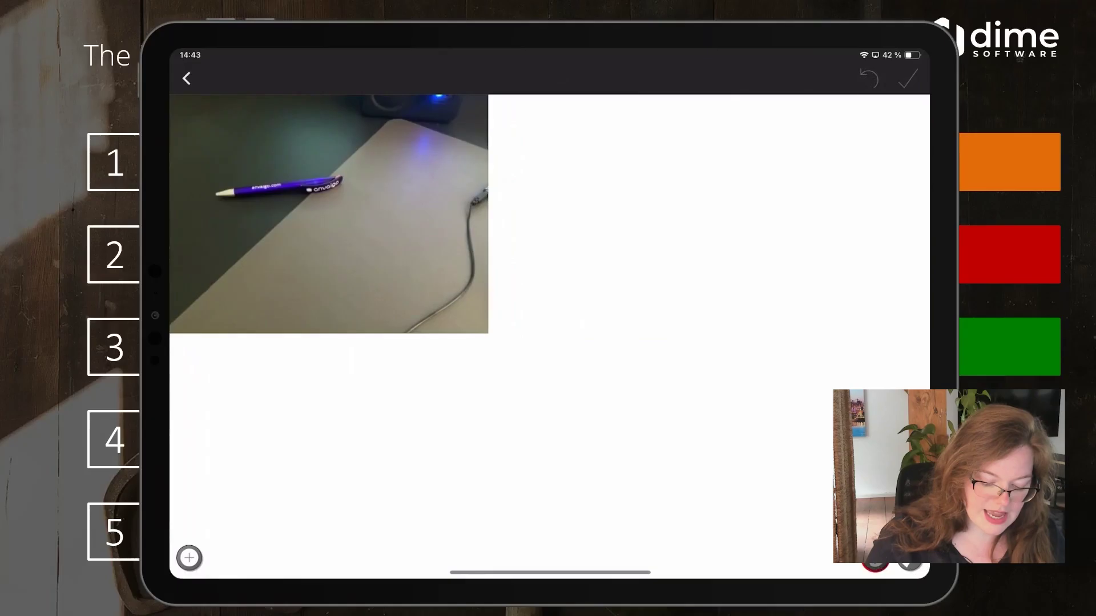
pyautogui.moveTo(368, 162)
pyautogui.mouseDown()
pyautogui.moveTo(265, 158)
pyautogui.moveTo(376, 167)
pyautogui.moveTo(305, 170)
pyautogui.mouseUp()
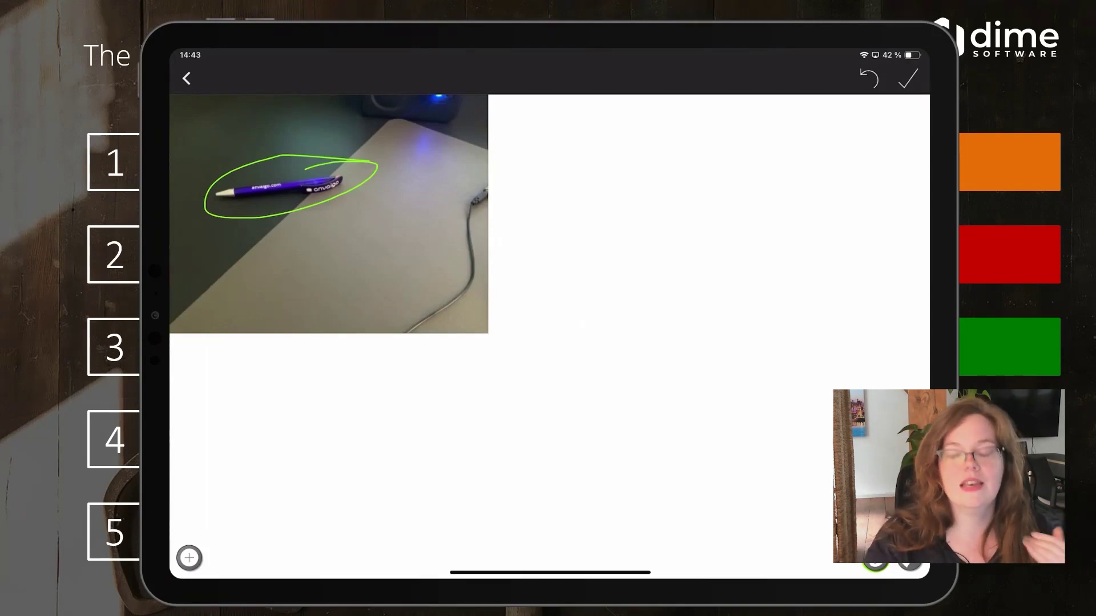
pyautogui.click(907, 79)
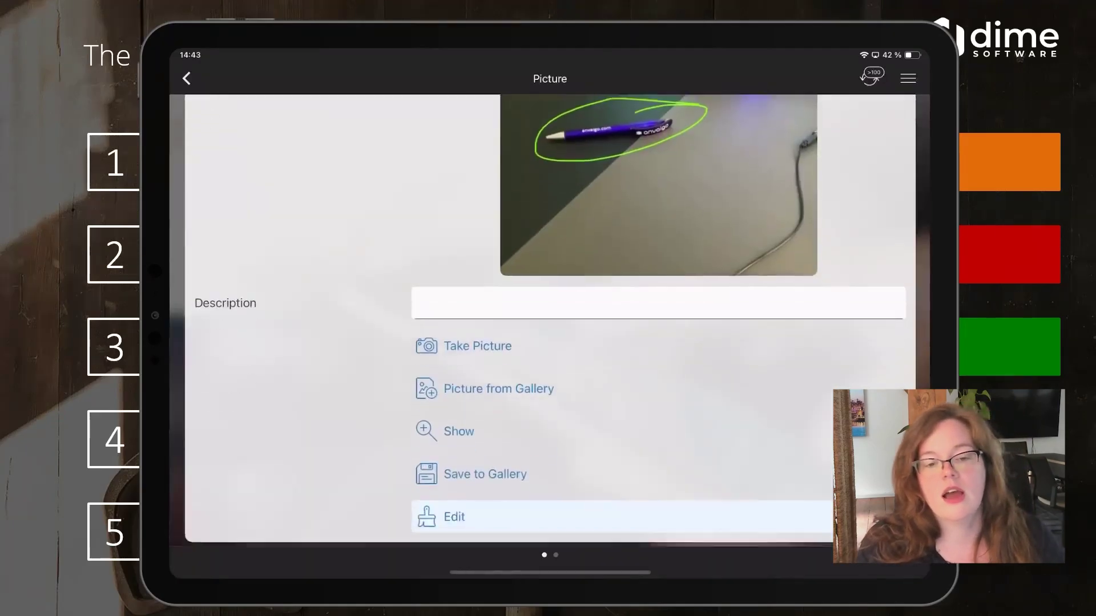
pyautogui.scroll(2, 549, 321)
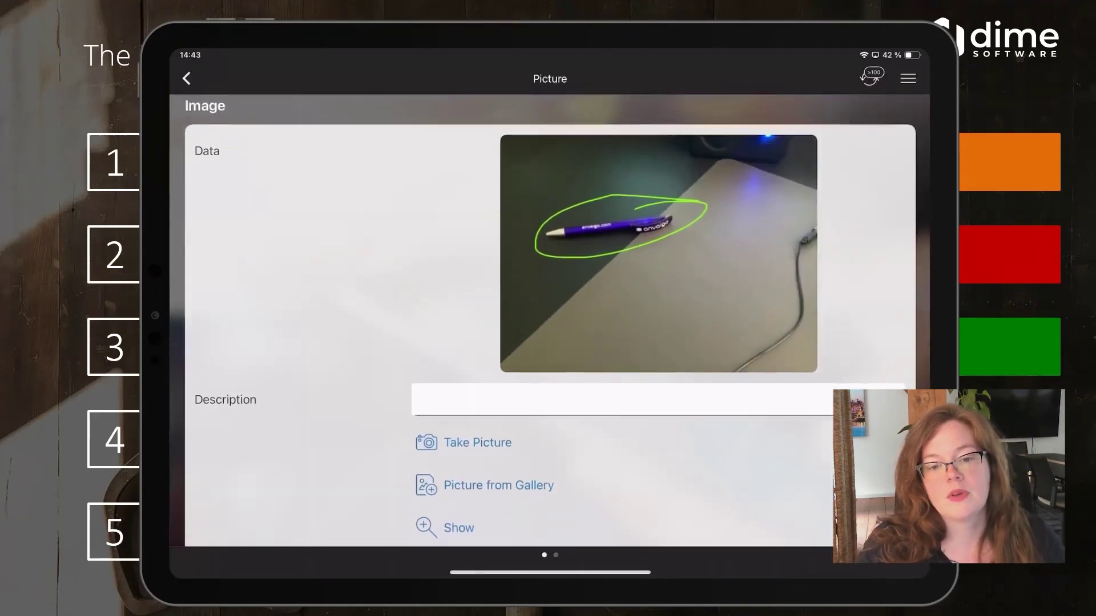
pyautogui.scroll(-2, 549, 335)
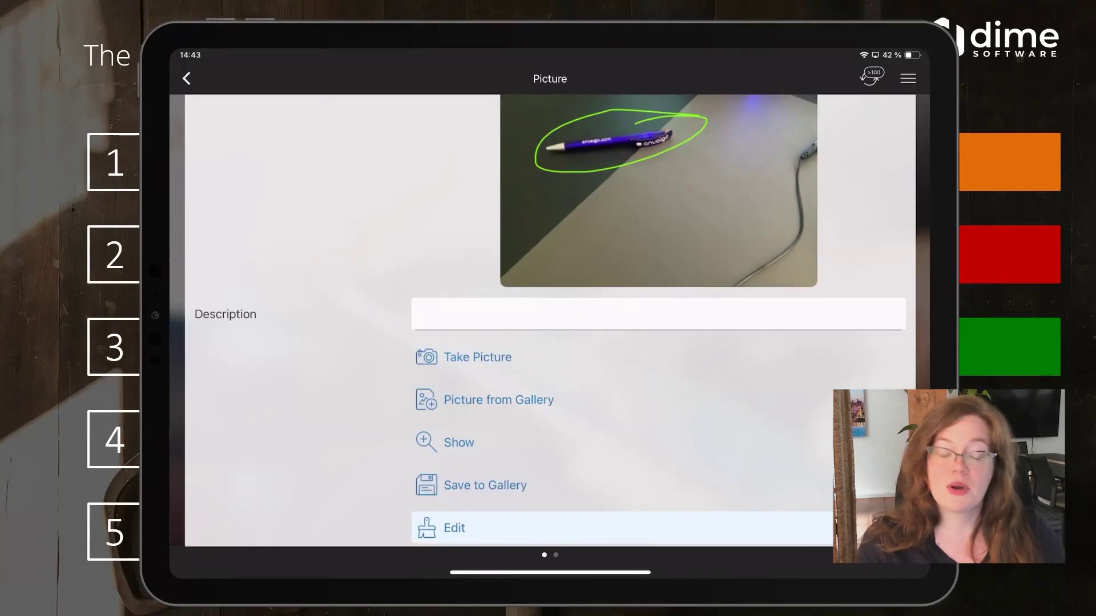
pyautogui.scroll(2, 549, 319)
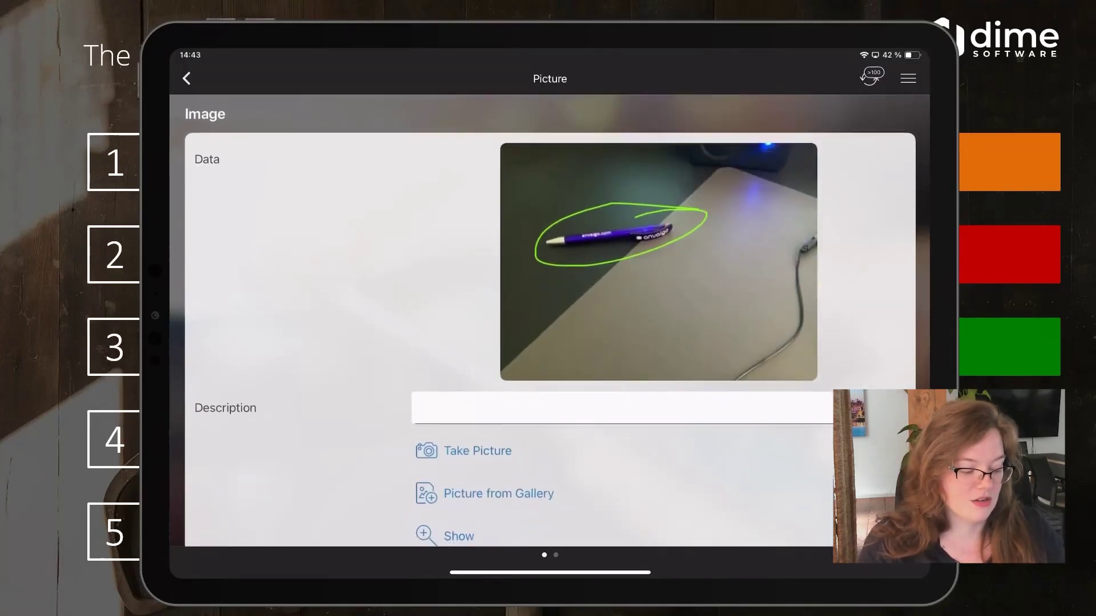
pyautogui.click(186, 79)
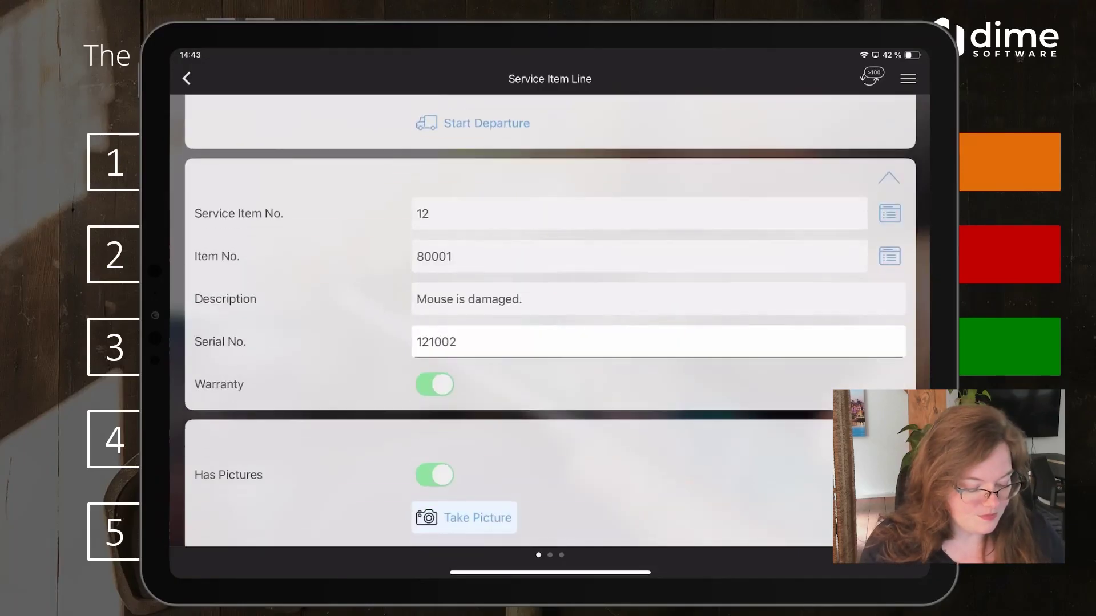
# Step: Add item 80007 Enterprise Computer to the service item worksheet with a quantity of 2
pyautogui.scroll(-5, 550, 320)
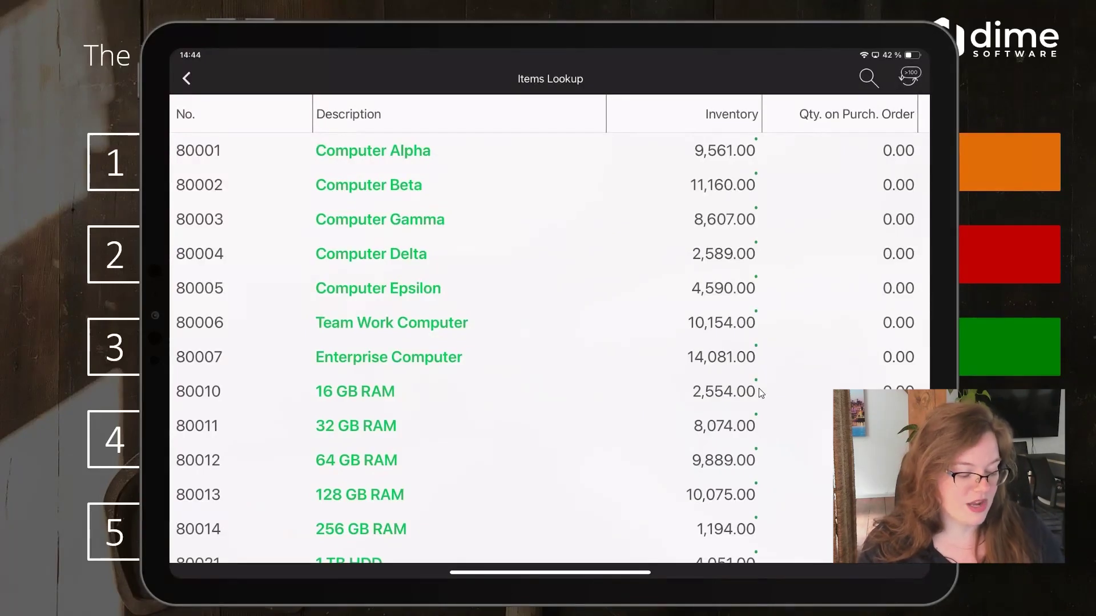
pyautogui.click(388, 356)
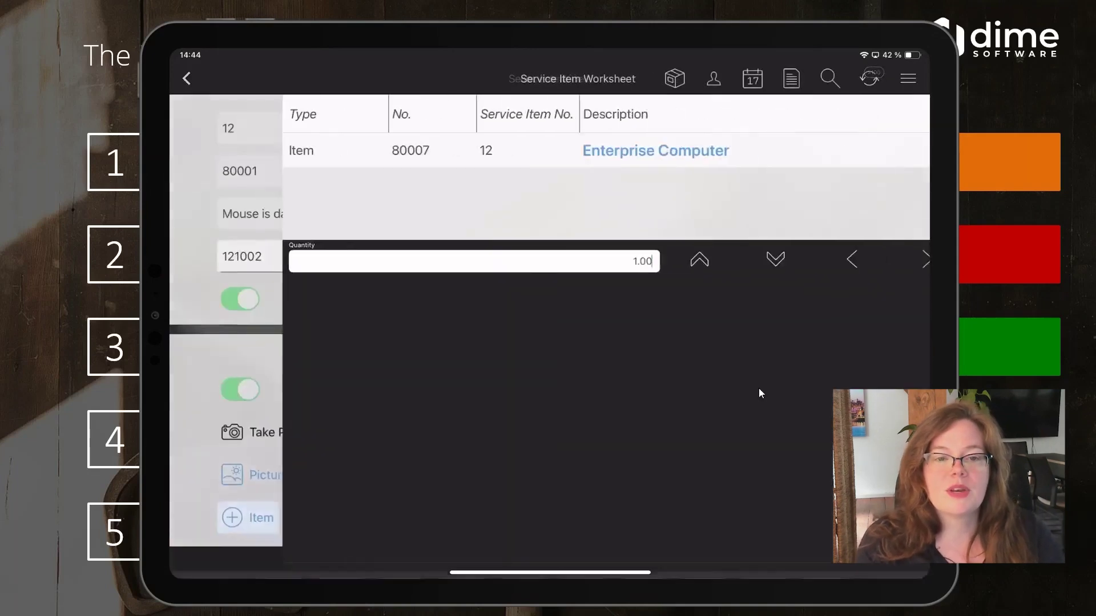
pyautogui.write('2')
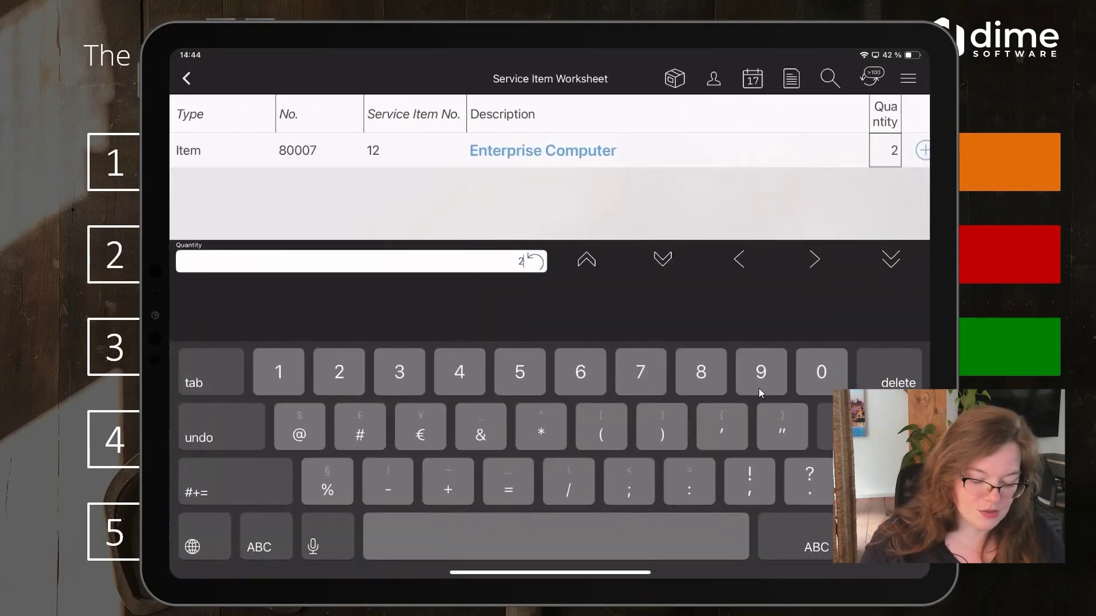
pyautogui.press('Return')
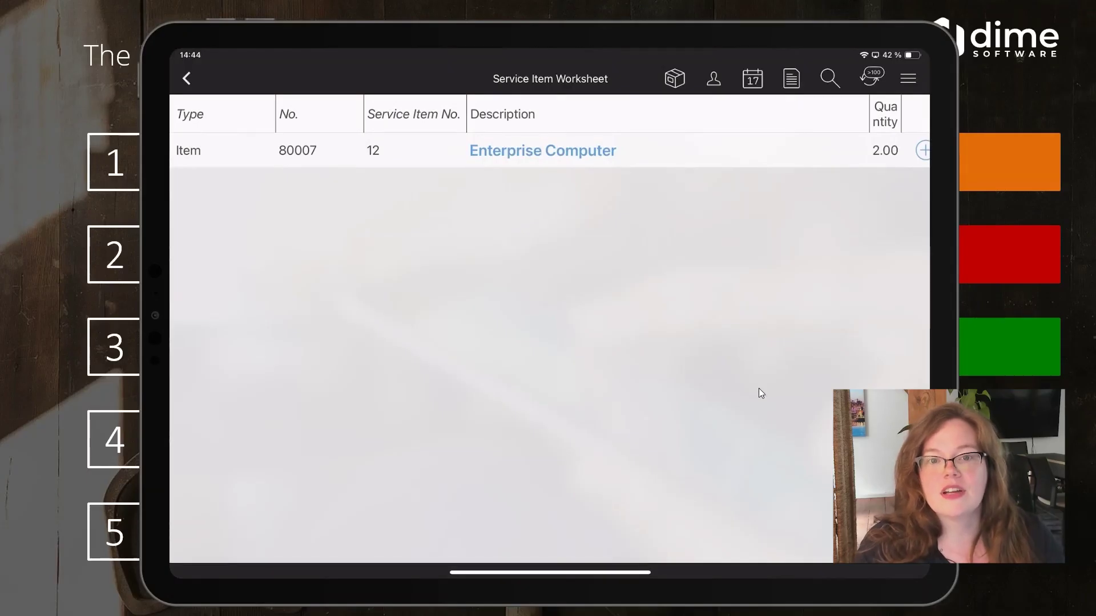
pyautogui.hscroll(4, 758, 388)
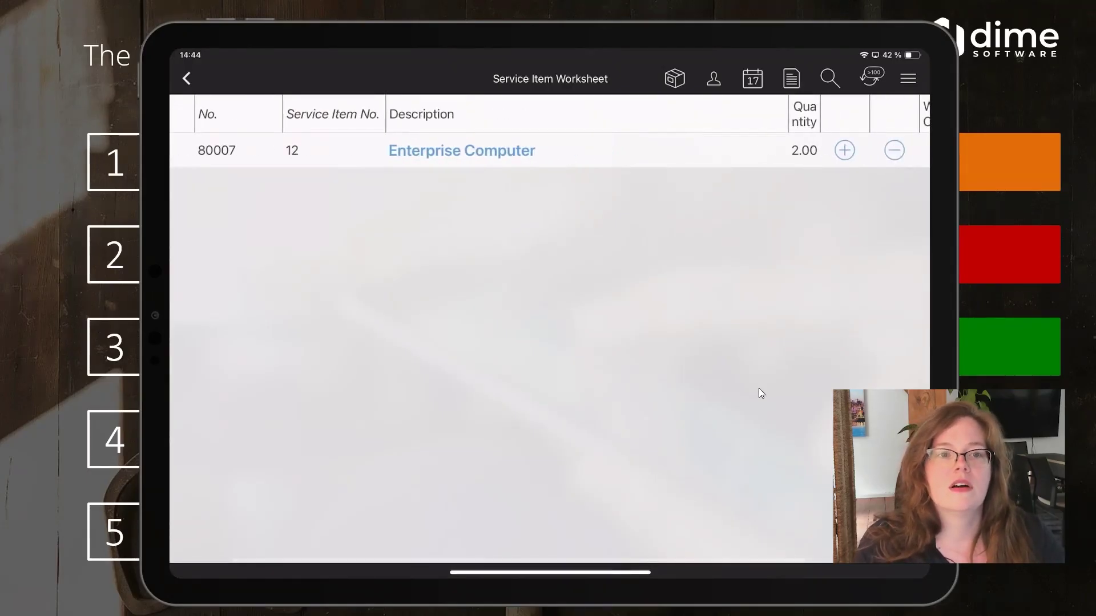
pyautogui.hscroll(-3, 759, 388)
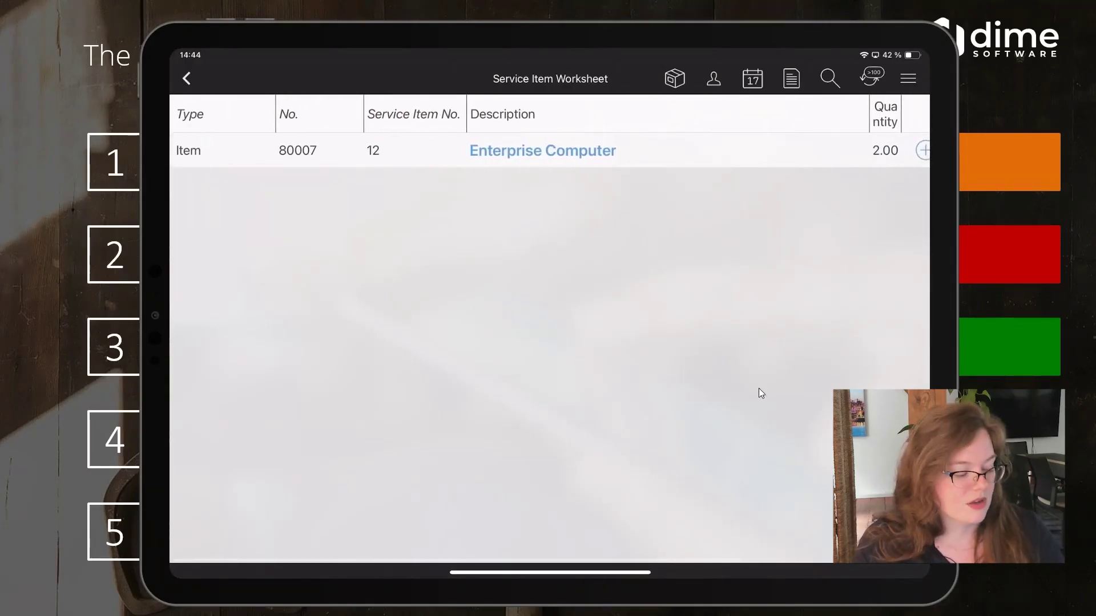
# Step: Try to sign the service on the order sign page and return to the service item line
pyautogui.scroll(-3, 758, 389)
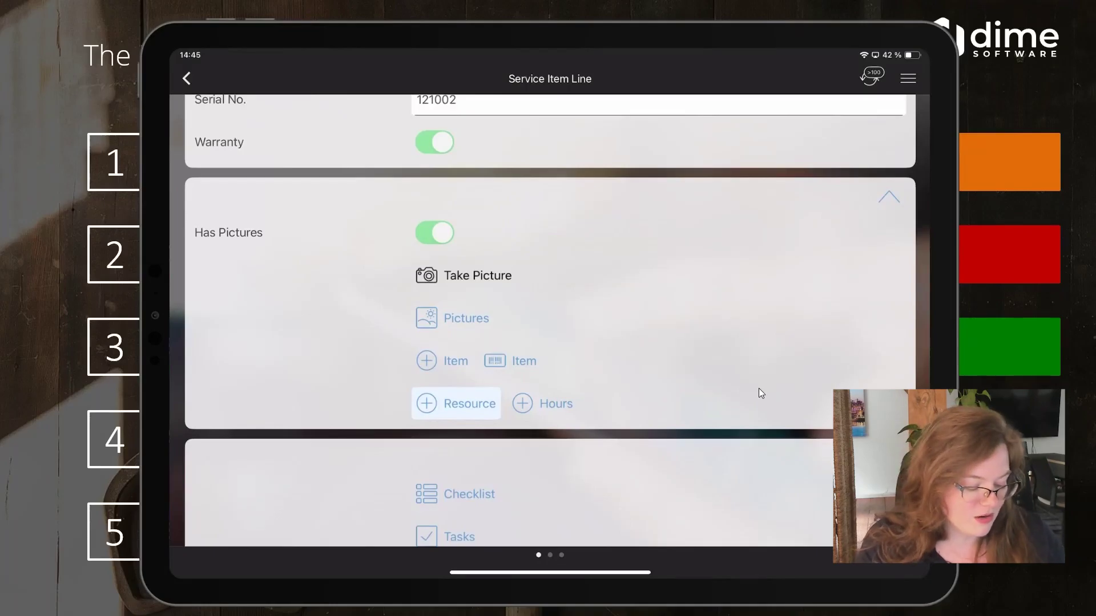
pyautogui.scroll(-5, 759, 389)
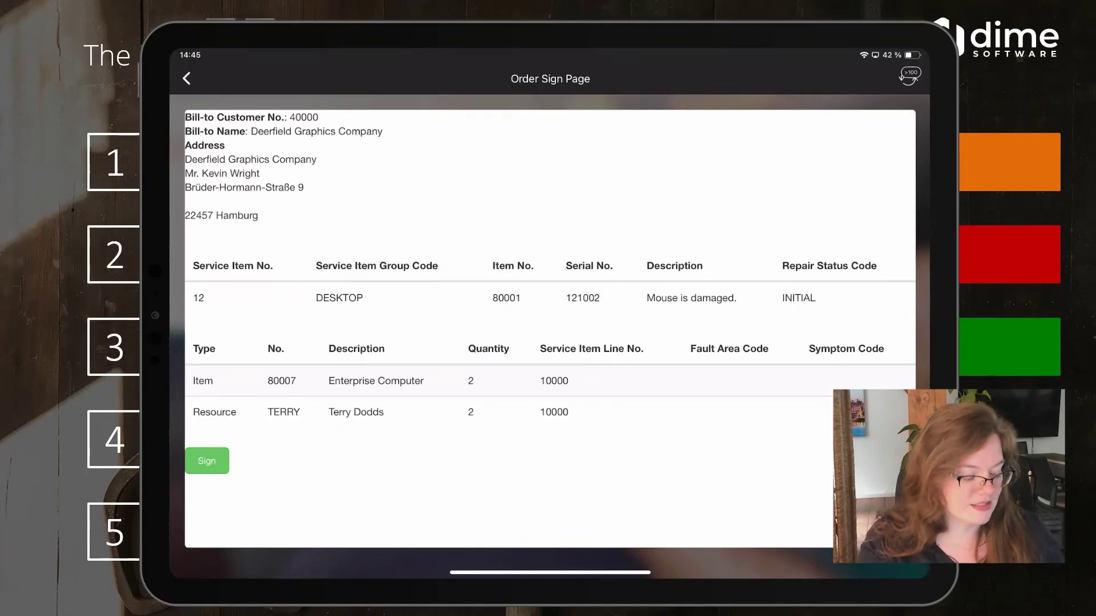
pyautogui.click(206, 460)
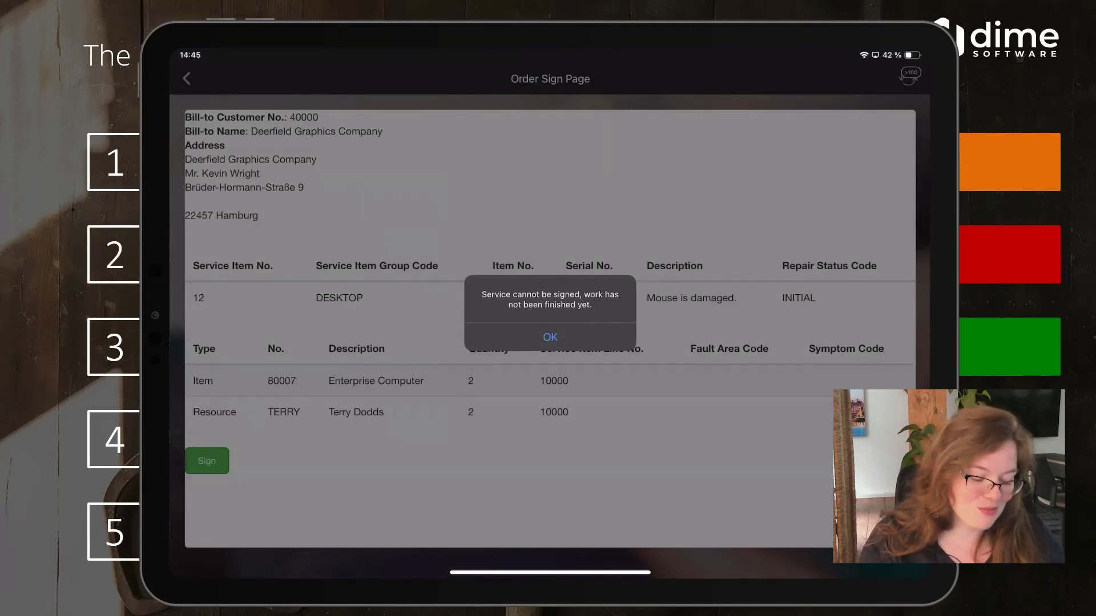
pyautogui.click(550, 338)
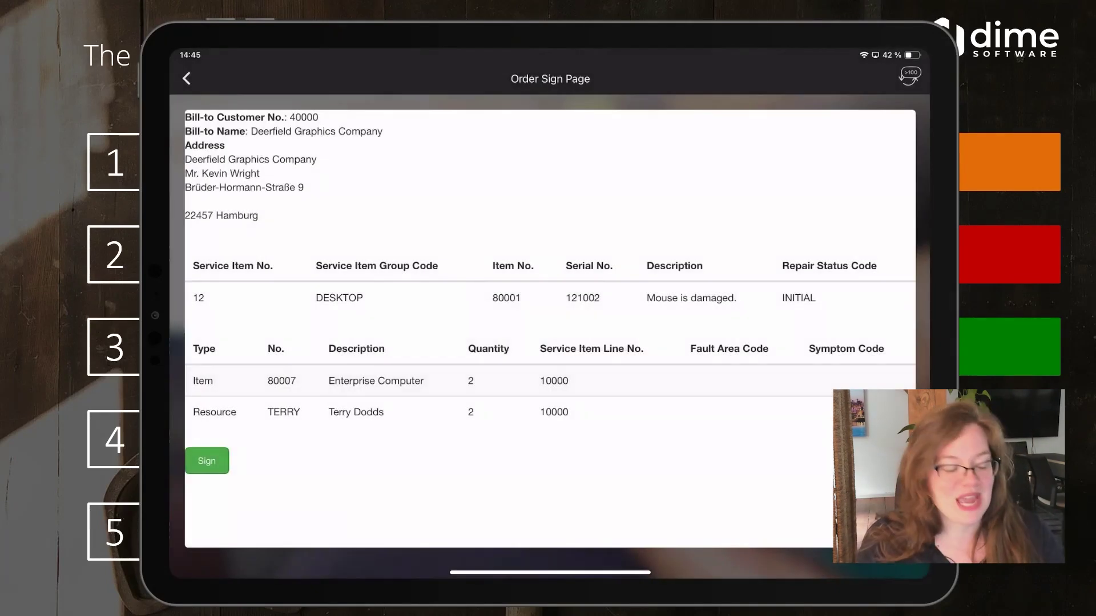
pyautogui.click(186, 79)
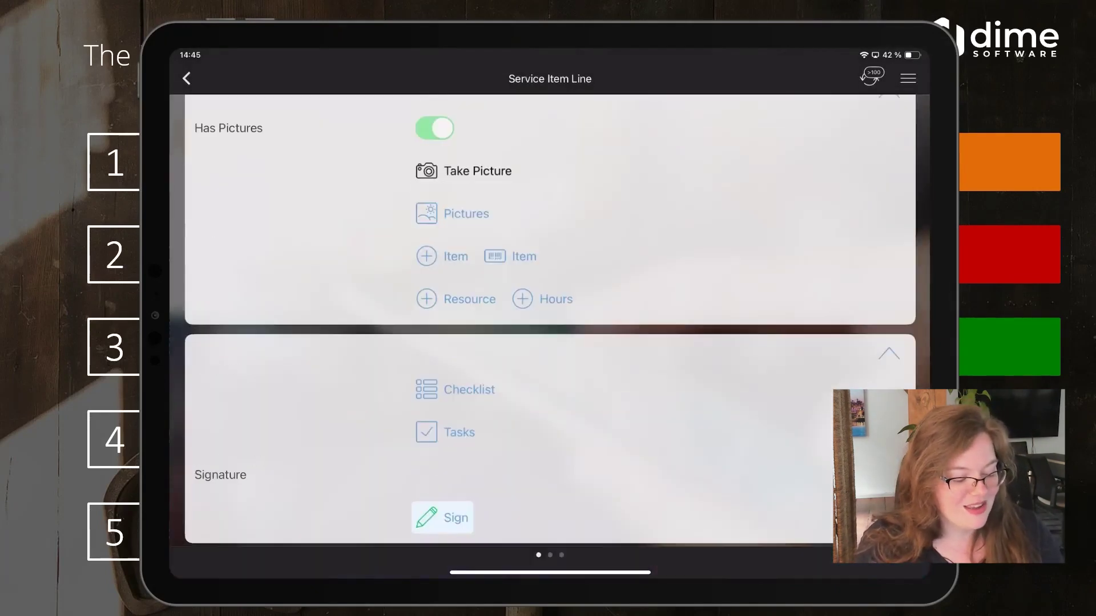
# Step: End the work on the service item line with the repair status FINISHED
pyautogui.scroll(7, 550, 320)
pyautogui.scroll(2, 550, 320)
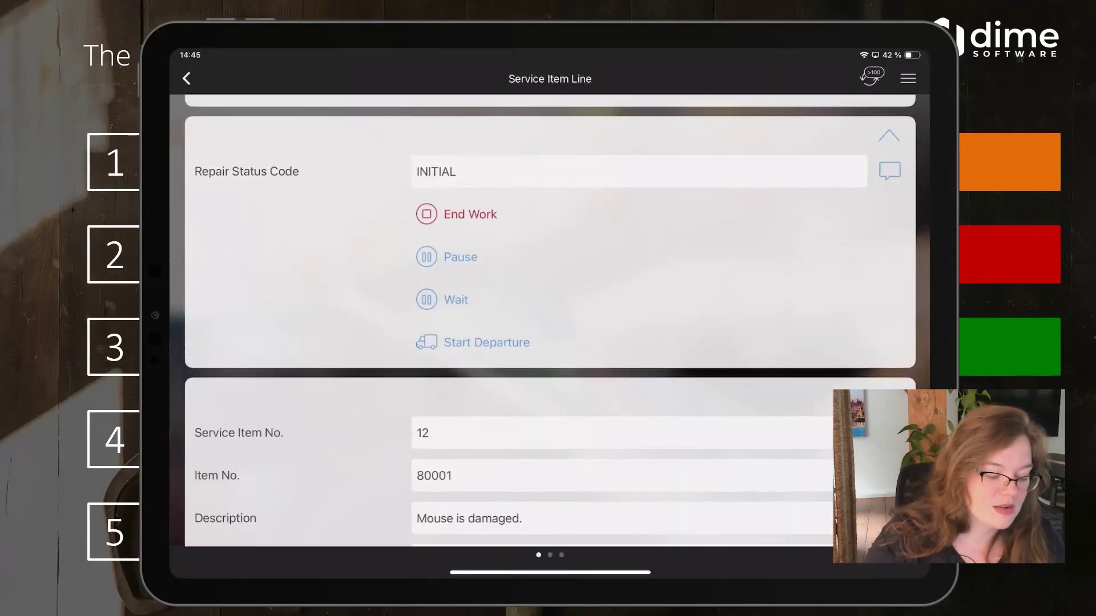
pyautogui.click(470, 214)
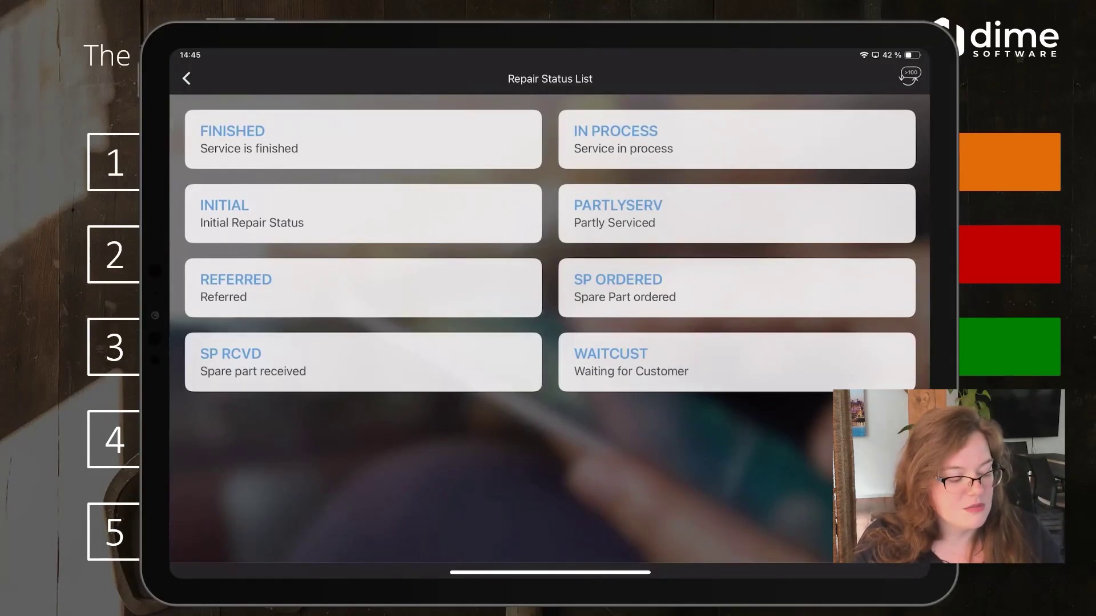
pyautogui.click(363, 140)
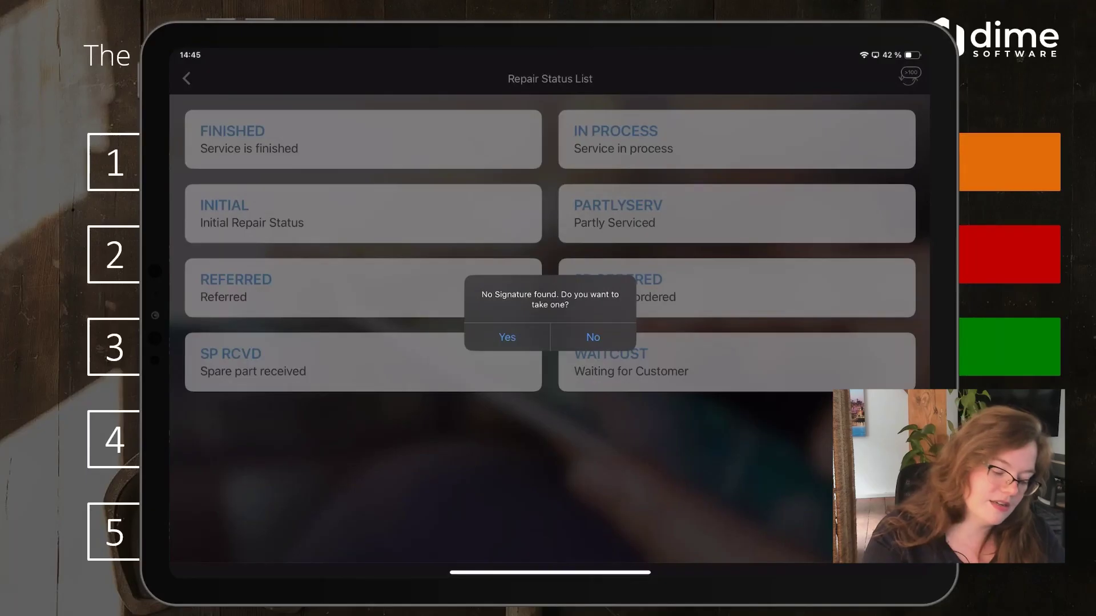
# Step: Capture a freehand signature for the service, accept it and decline going back to the main menu
pyautogui.click(507, 337)
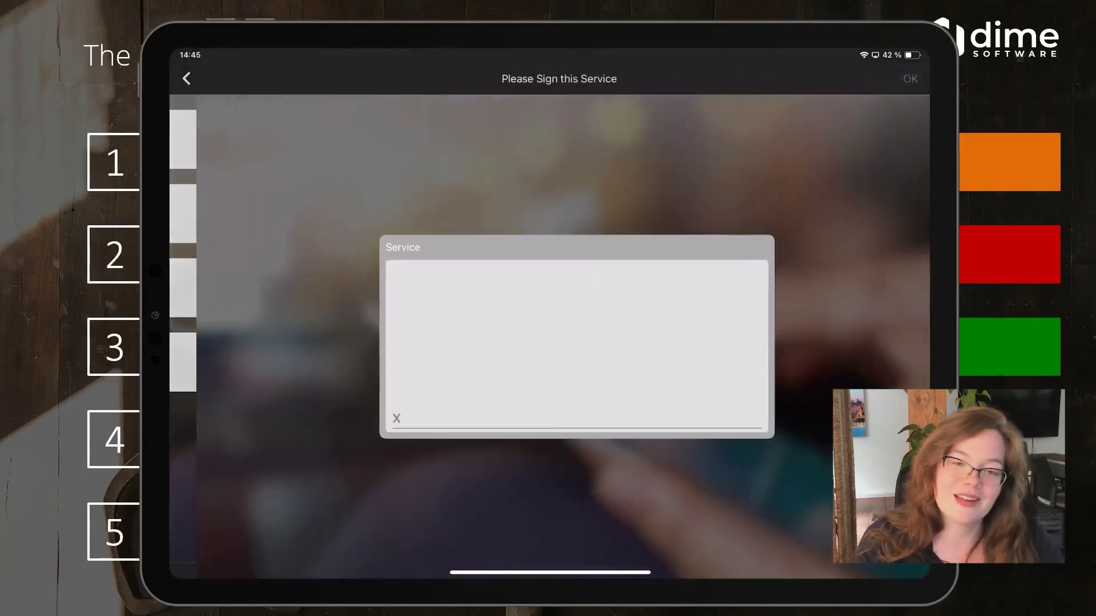
pyautogui.moveTo(432, 318)
pyautogui.mouseDown()
pyautogui.moveTo(422, 365)
pyautogui.moveTo(741, 342)
pyautogui.mouseUp()
pyautogui.click(910, 79)
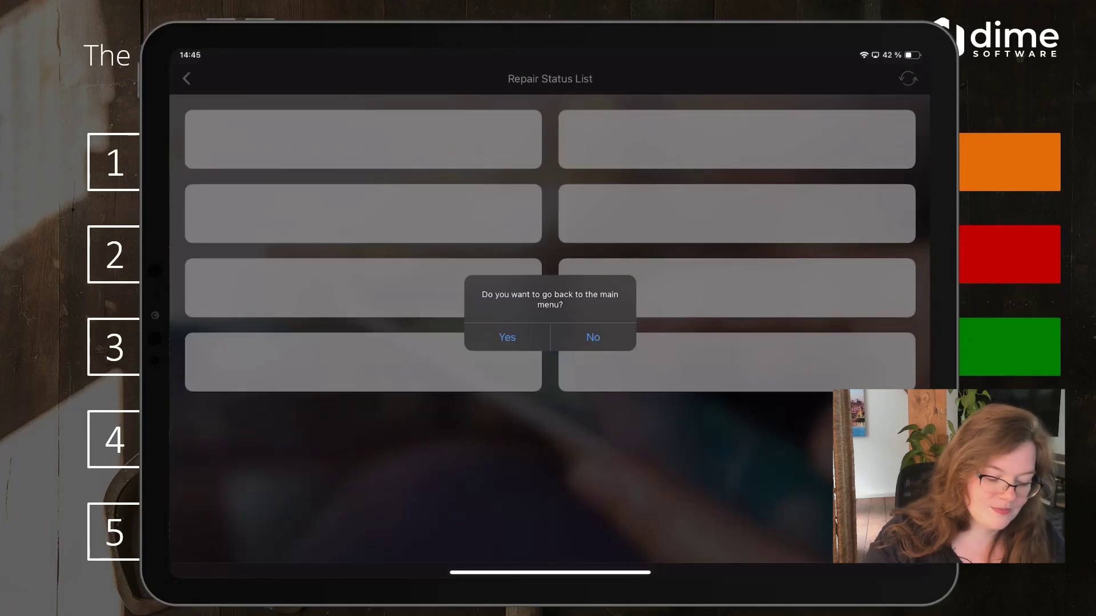
pyautogui.click(593, 337)
# Step: Check the signature on the service item line and review the offline service worksheet PDF down to its signature
pyautogui.scroll(-10, 548, 319)
pyautogui.hscroll(2, 548, 319)
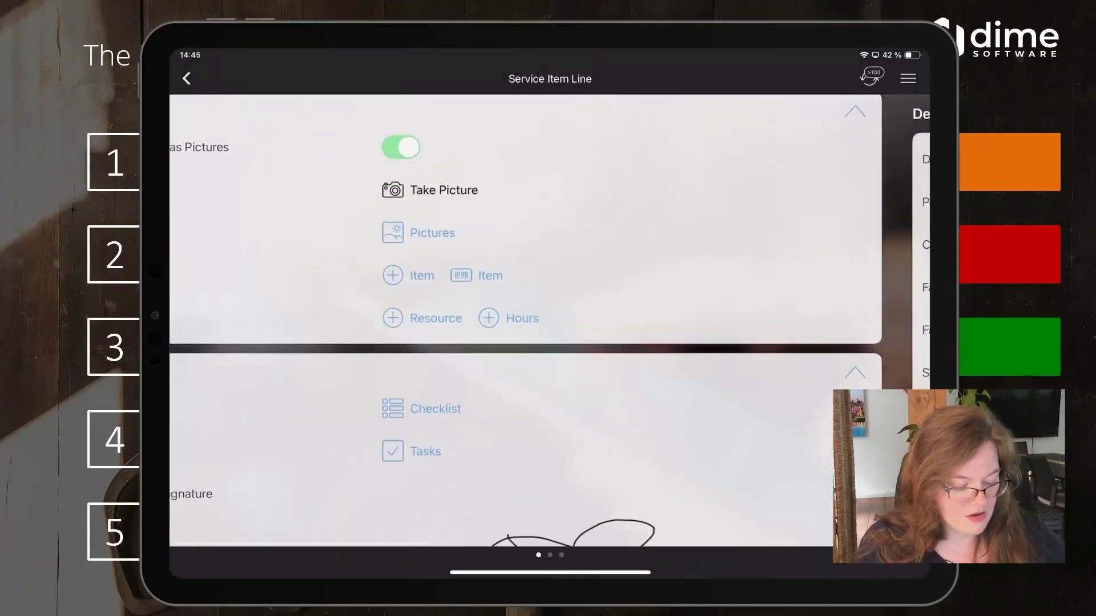
pyautogui.scroll(-4, 548, 319)
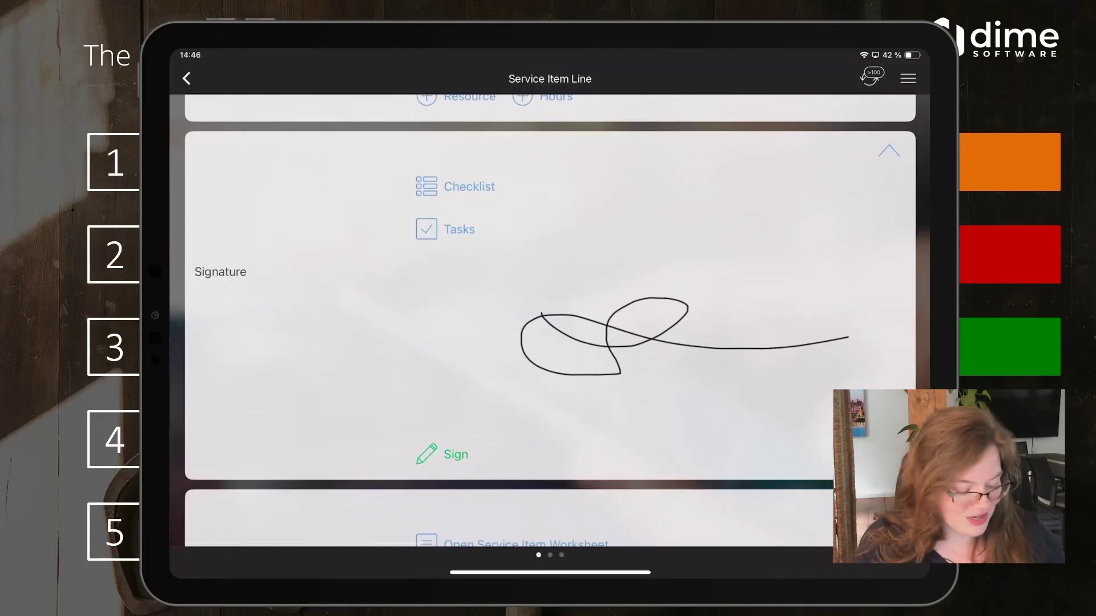
pyautogui.scroll(-3, 548, 319)
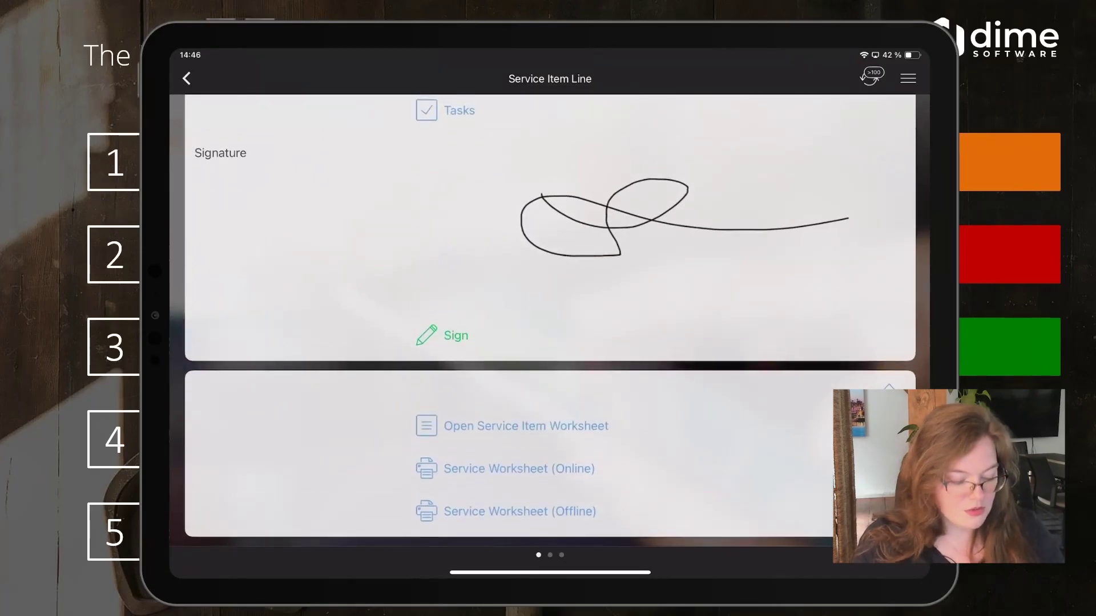
pyautogui.click(506, 511)
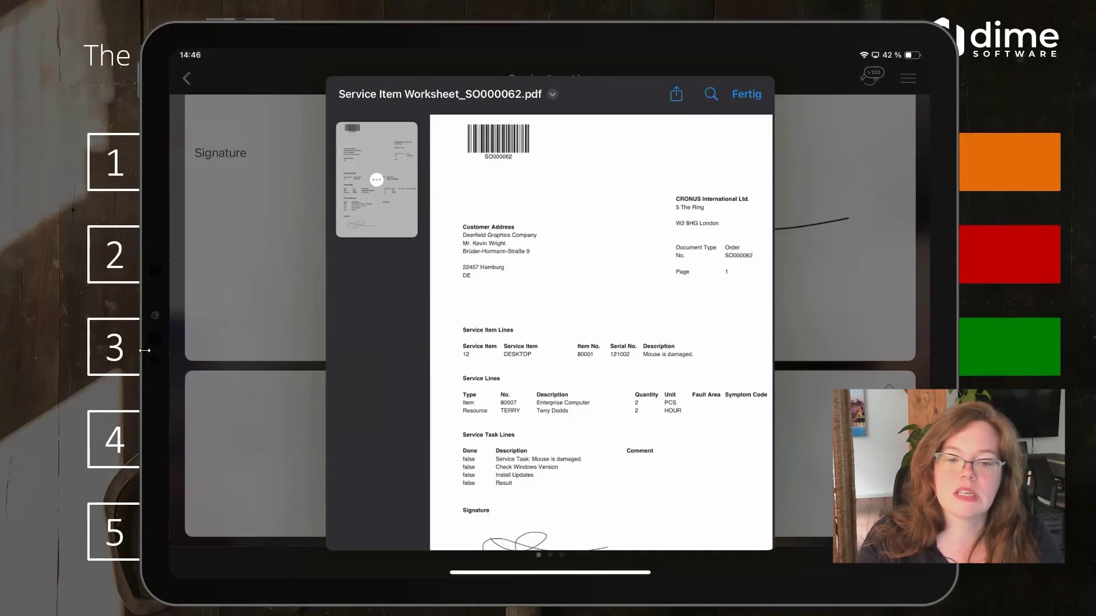
pyautogui.scroll(-1, 601, 332)
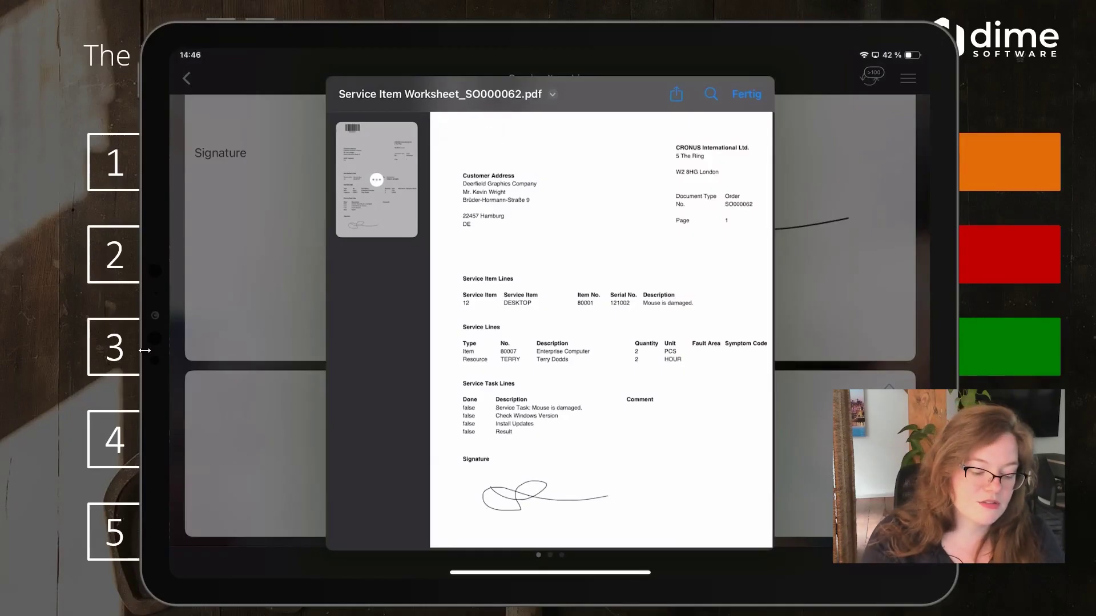
pyautogui.click(747, 95)
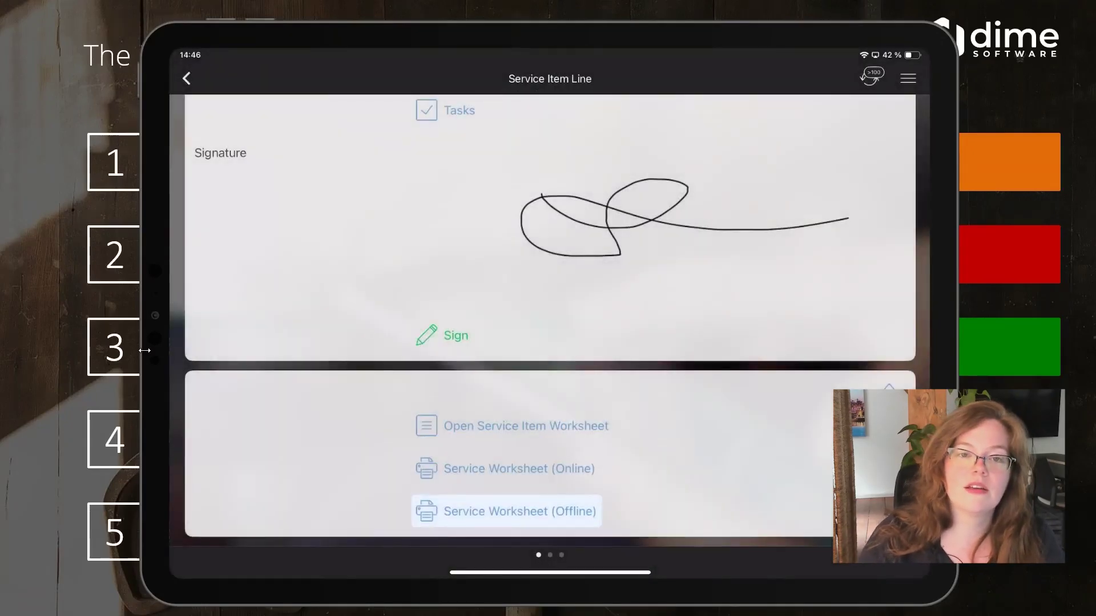
pyautogui.scroll(8, 549, 319)
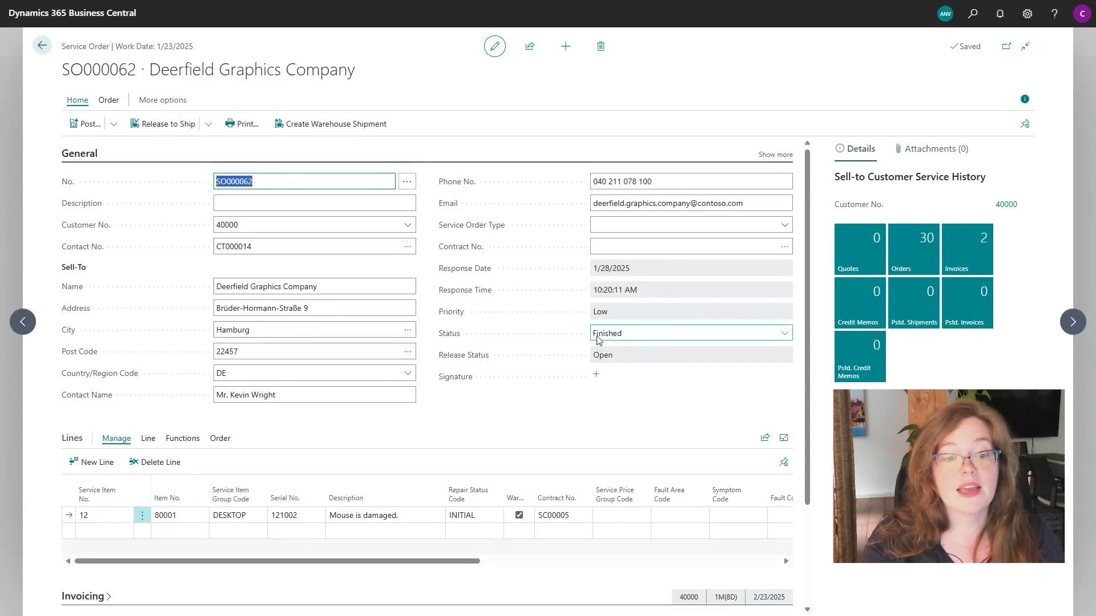
# Step: Open the order's service lines in Business Central, enlarge the view and set the resource line's discount to 100%
pyautogui.scroll(-2, 559, 320)
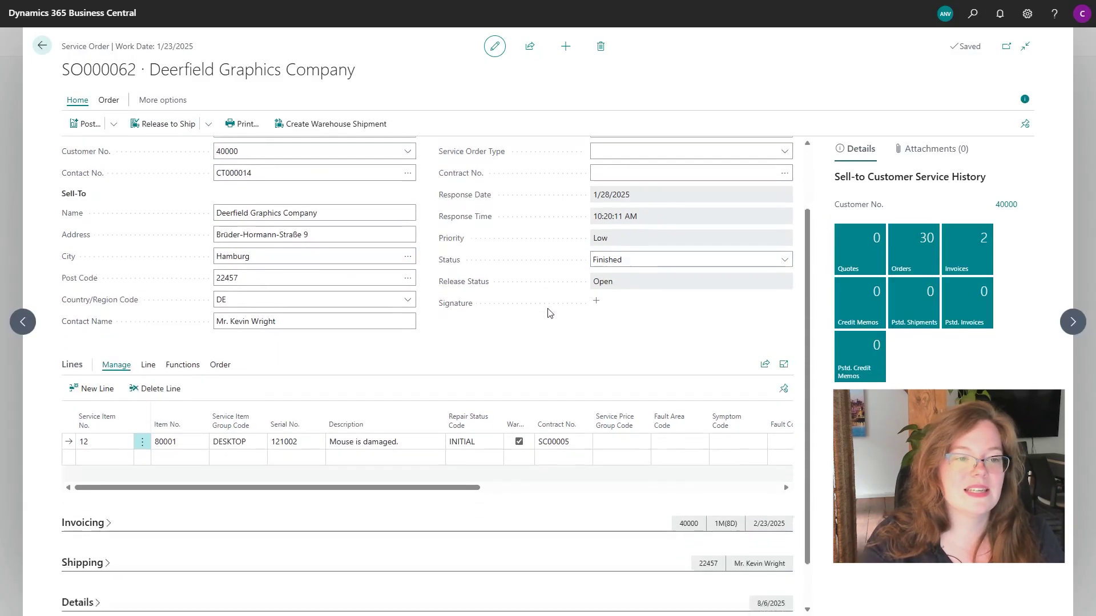
pyautogui.click(219, 324)
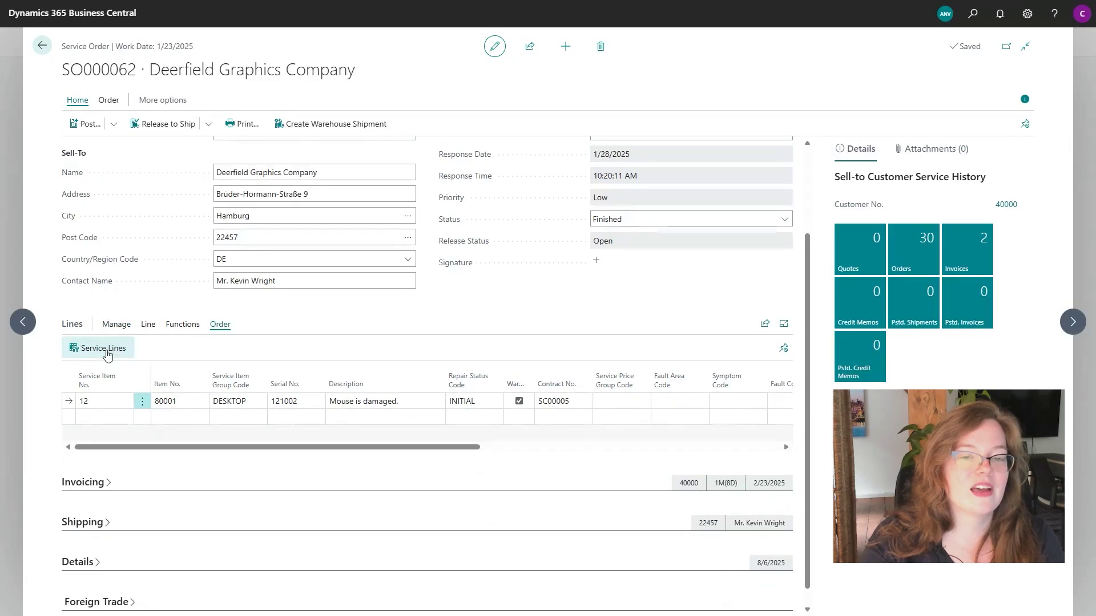
pyautogui.click(108, 350)
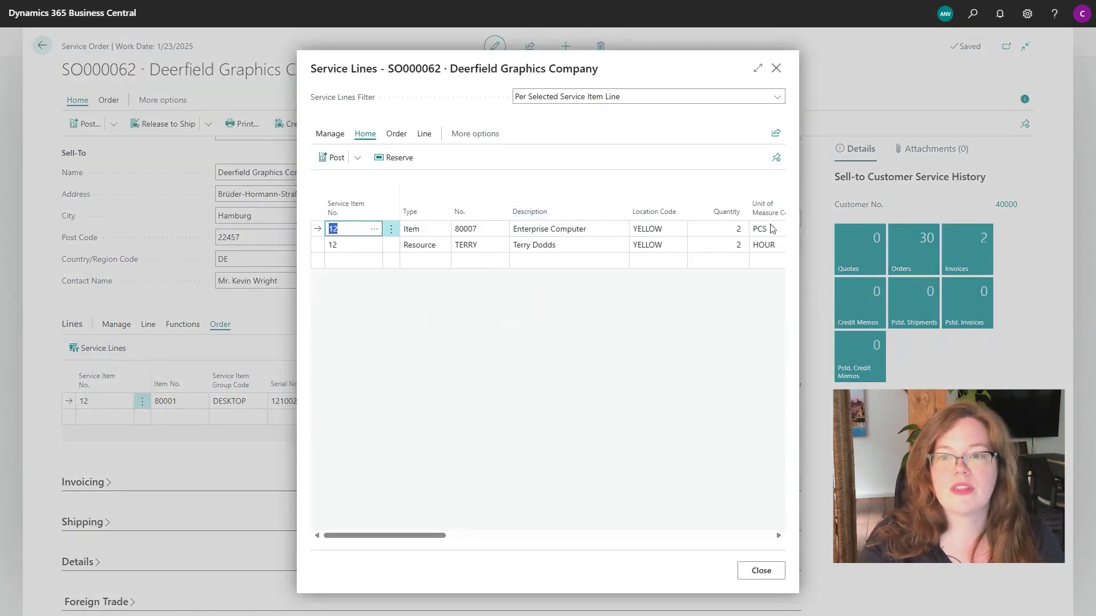
pyautogui.click(757, 67)
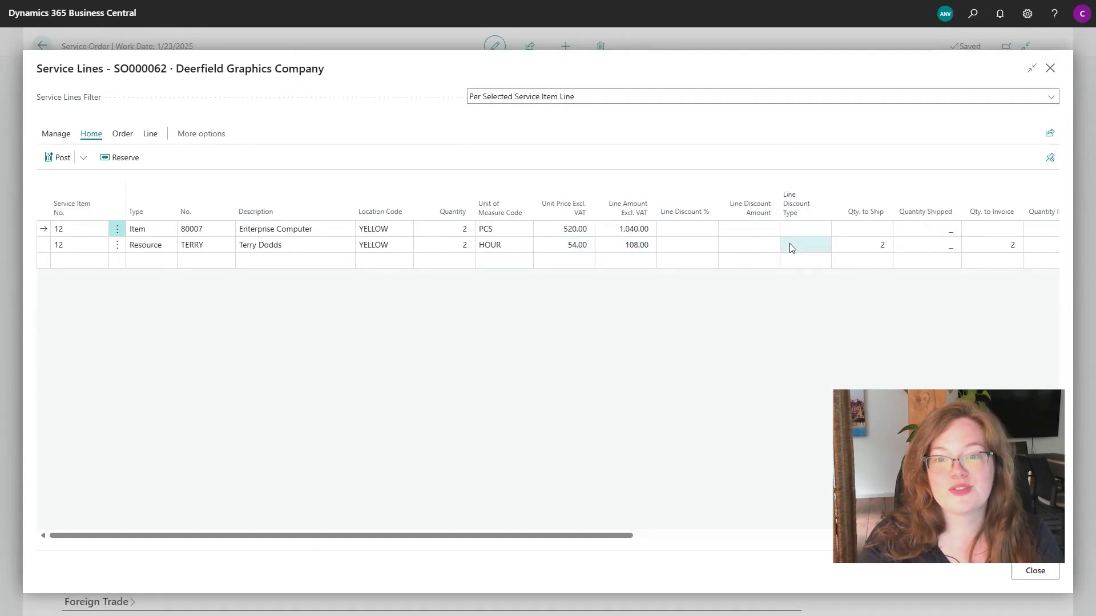
pyautogui.click(671, 248)
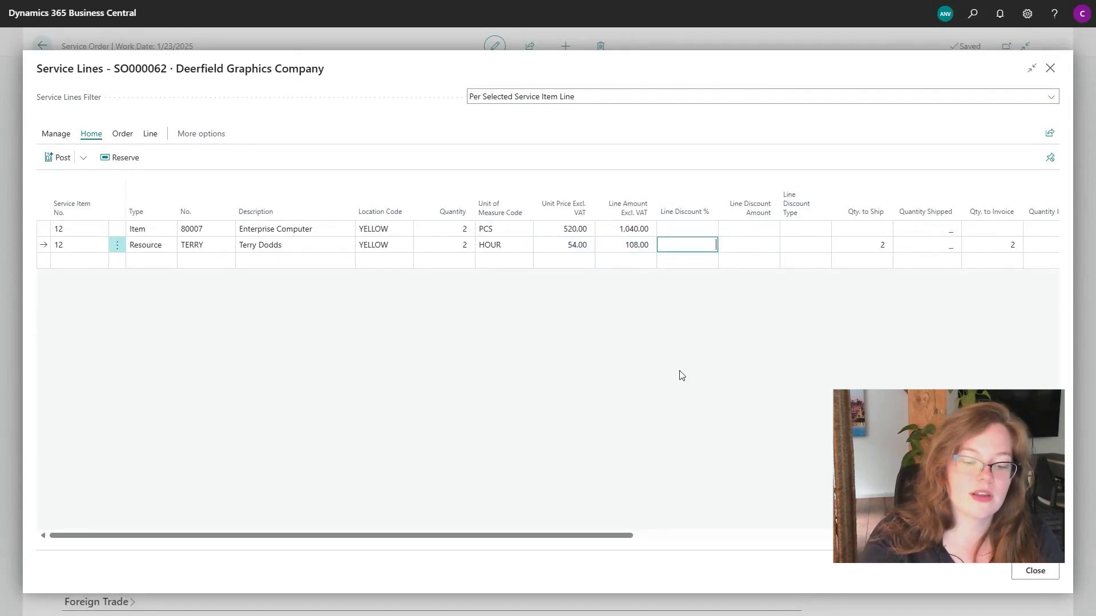
pyautogui.write('100')
pyautogui.click(594, 360)
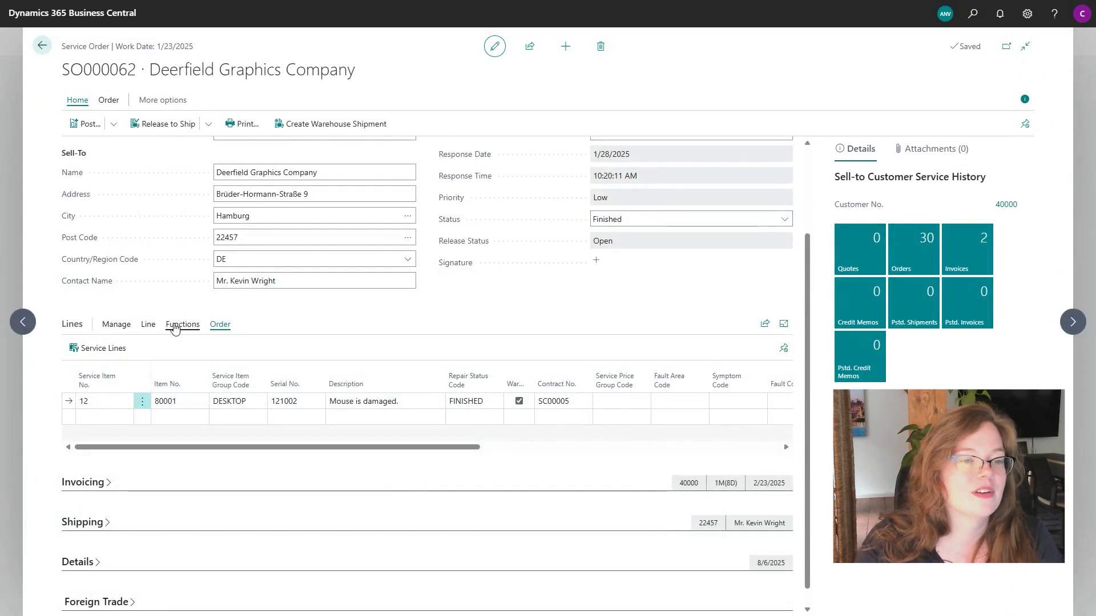
# Step: Open the Anvaigo checklist card linked to the service item line for item 80001
pyautogui.click(151, 325)
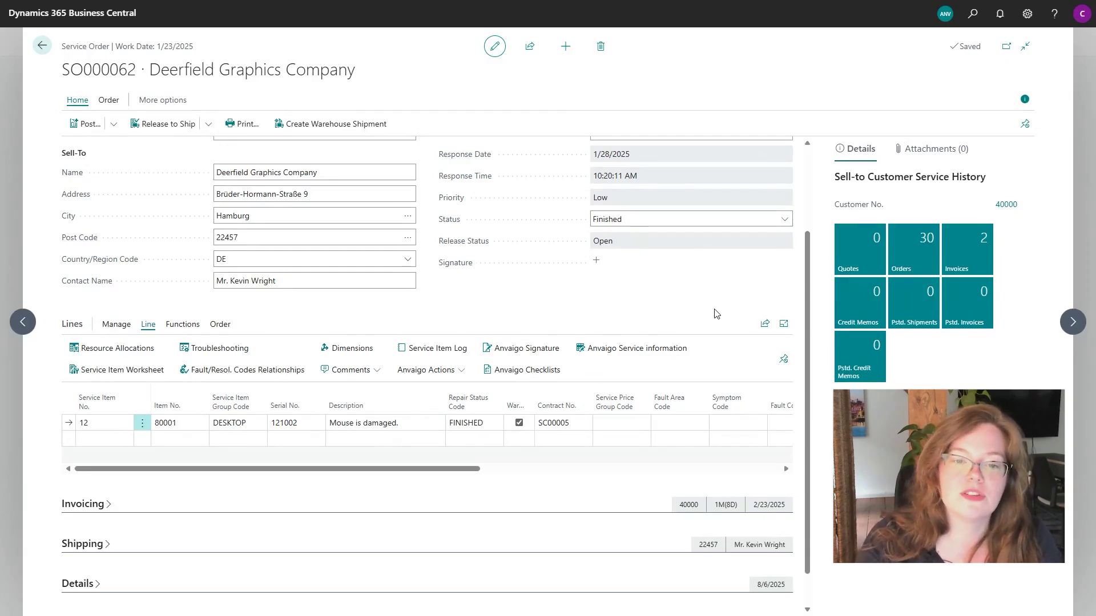
pyautogui.click(548, 371)
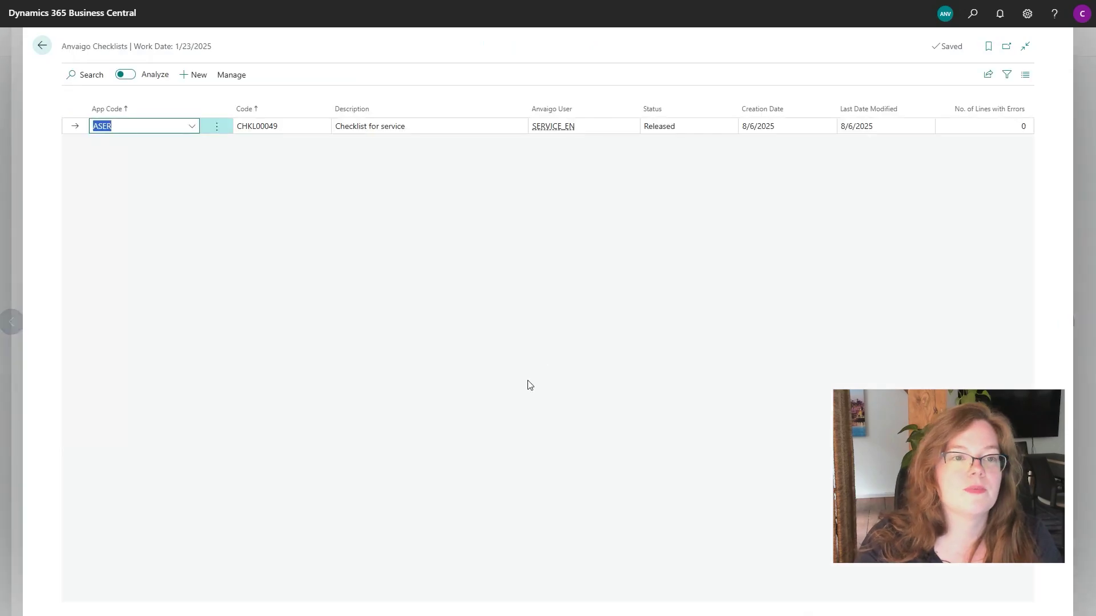
pyautogui.click(219, 127)
pyautogui.click(191, 146)
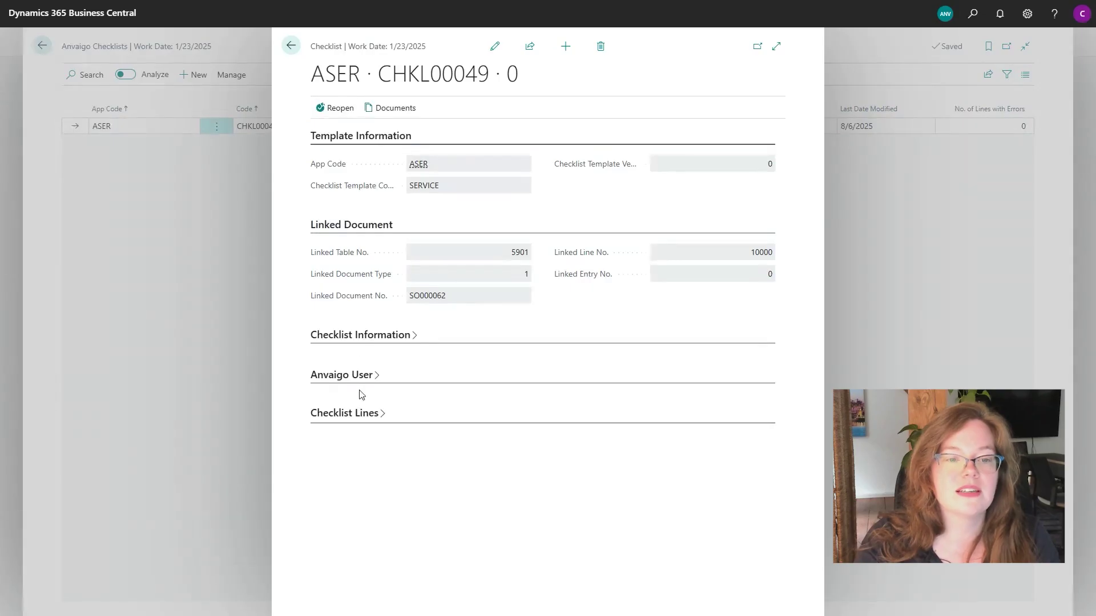
# Step: Expand the checklist's information, Anvaigo user and checklist lines, review the entries down to the resolution, and return to the service order
pyautogui.click(357, 335)
pyautogui.click(358, 469)
pyautogui.click(357, 564)
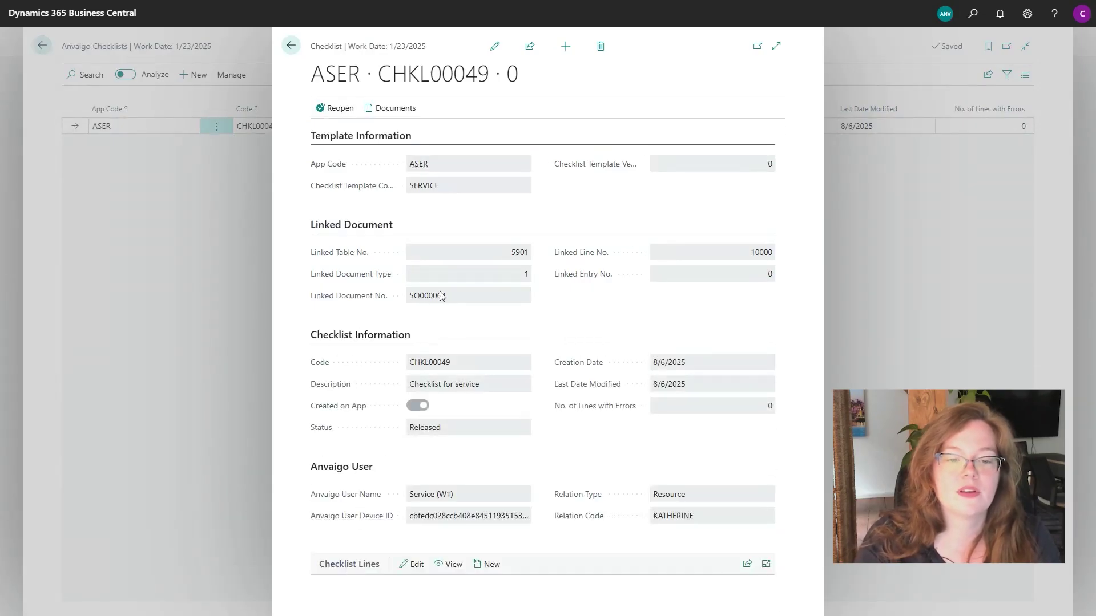
pyautogui.scroll(-3, 571, 485)
pyautogui.scroll(-2, 608, 566)
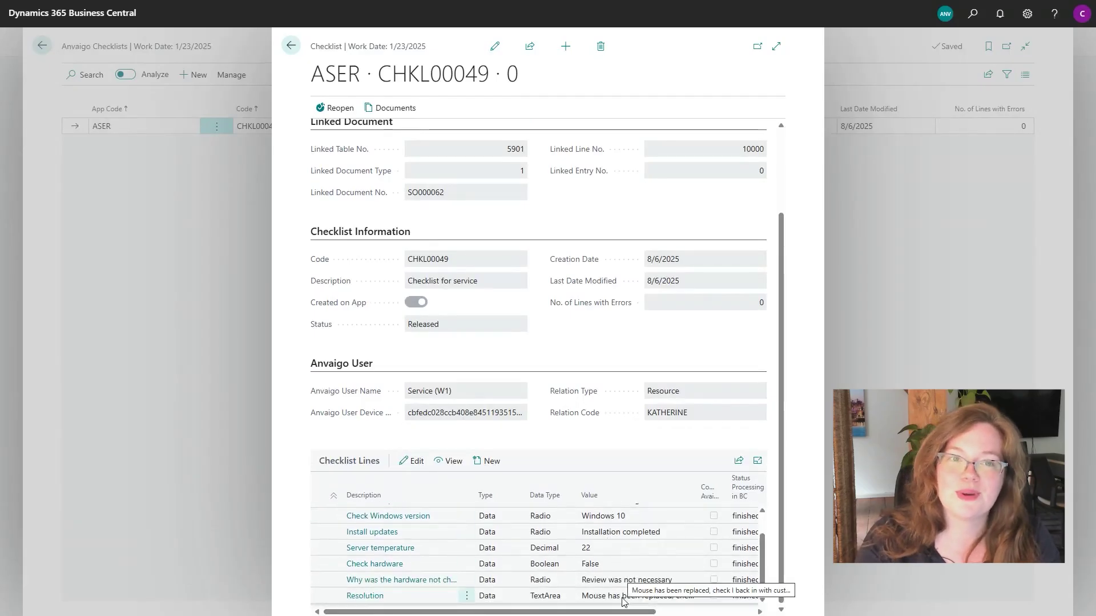
pyautogui.click(292, 49)
pyautogui.click(42, 45)
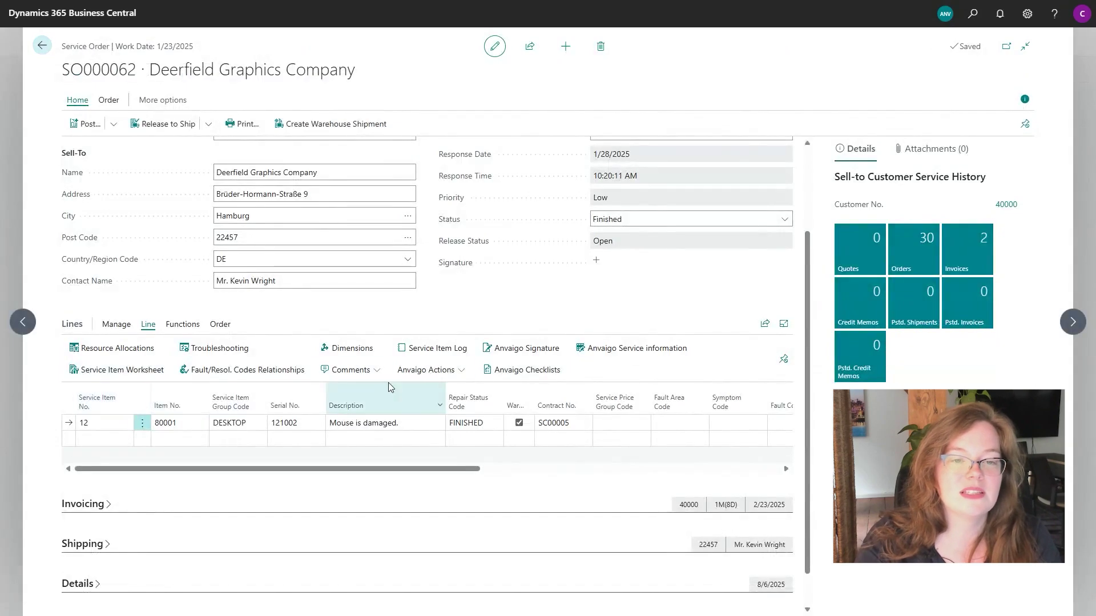
# Step: View the annotated Anvaigo image and the Anvaigo signature stored for the service item line, returning to the service order
pyautogui.click(444, 372)
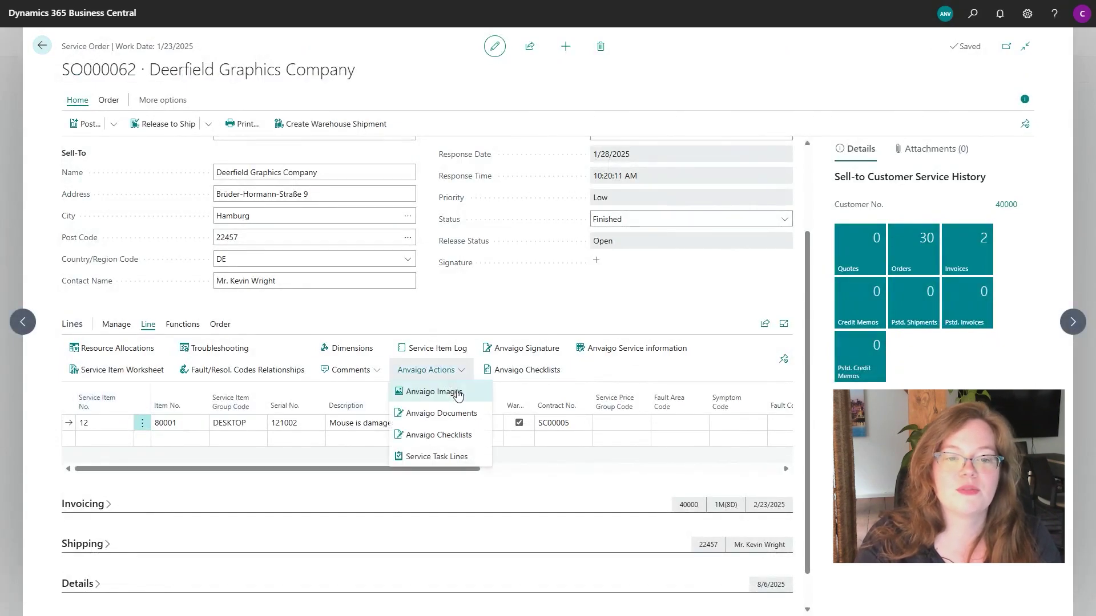
pyautogui.click(453, 392)
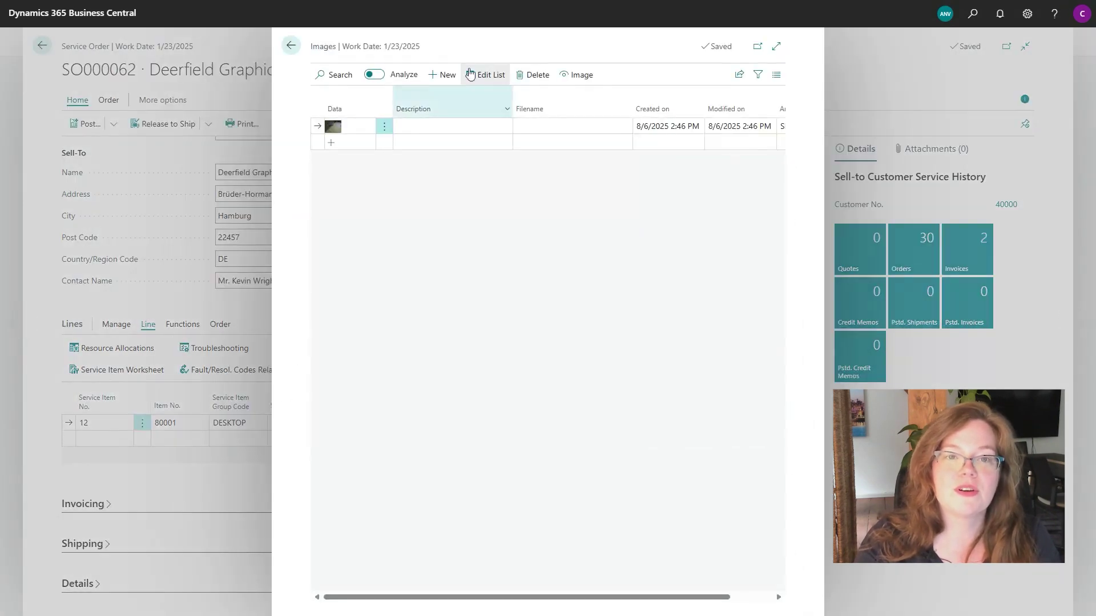
pyautogui.click(577, 75)
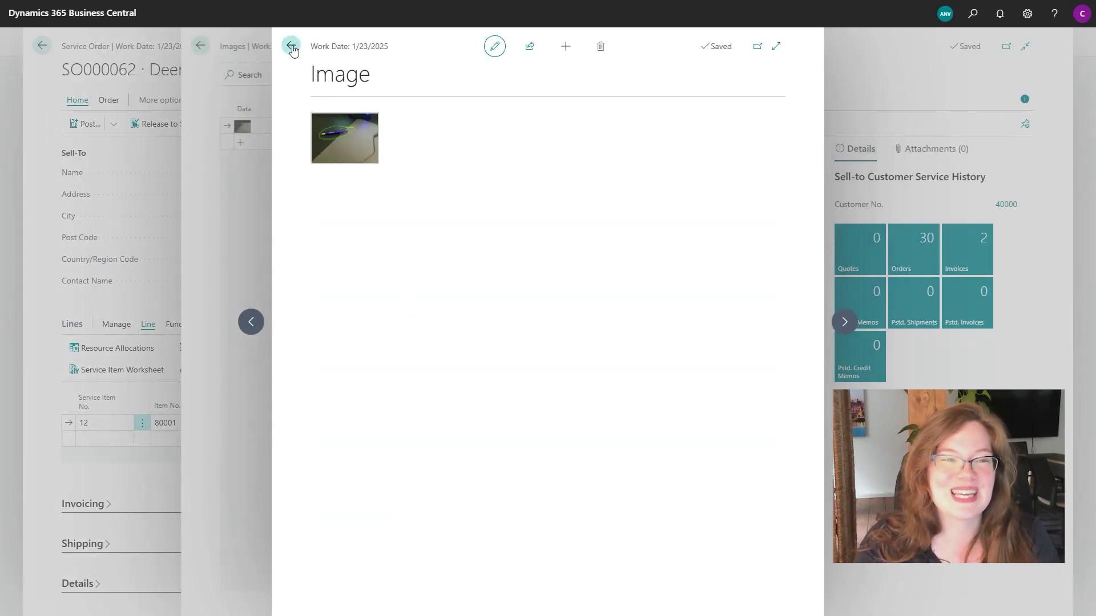
pyautogui.press('Escape')
pyautogui.press('Escape')
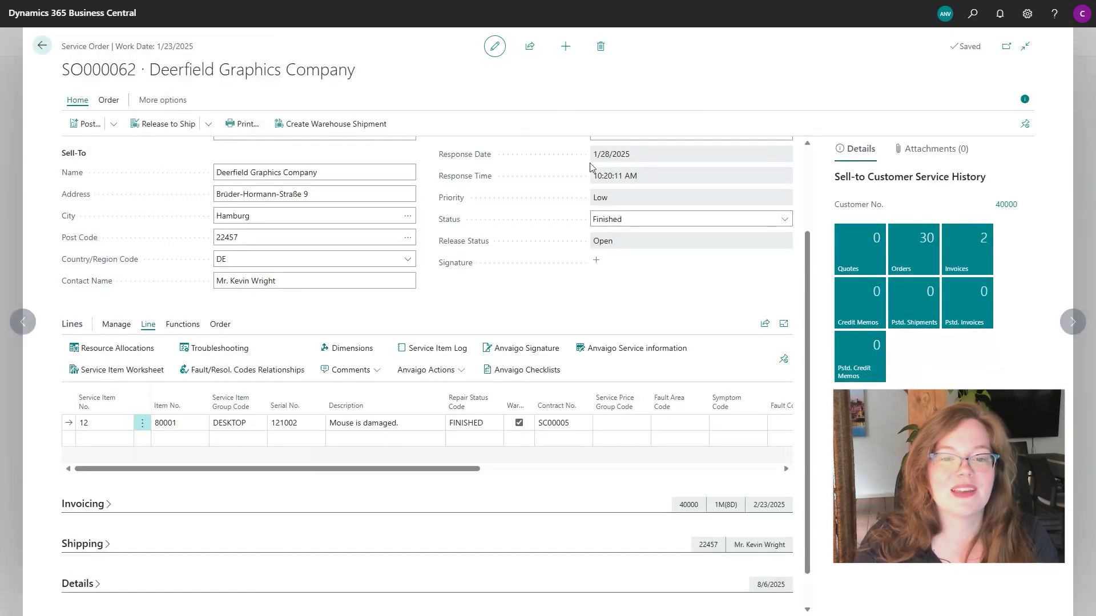
pyautogui.click(531, 355)
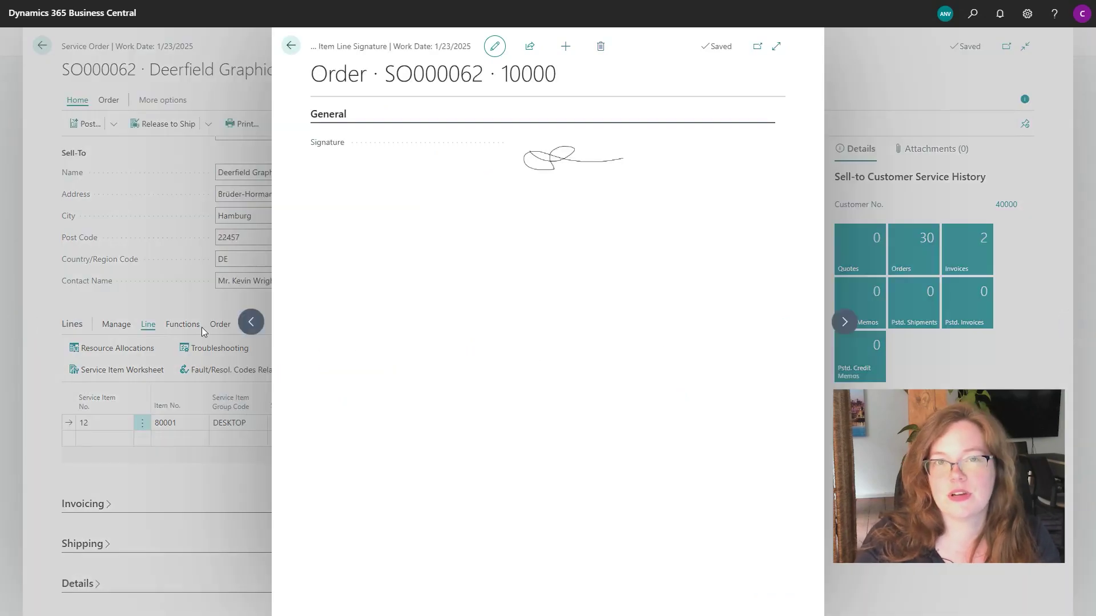
pyautogui.press('Escape')
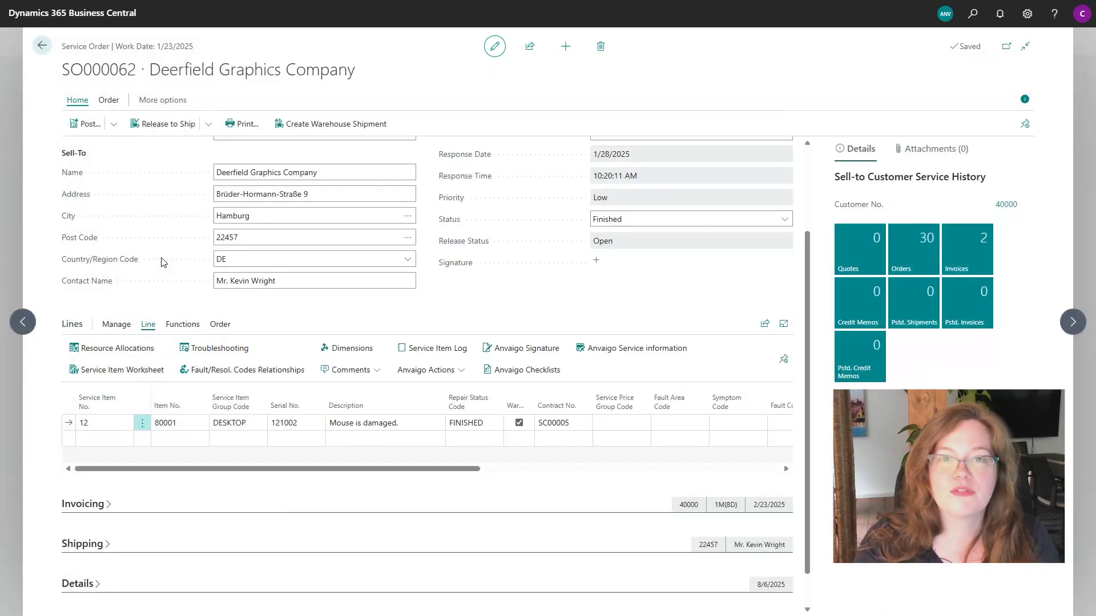